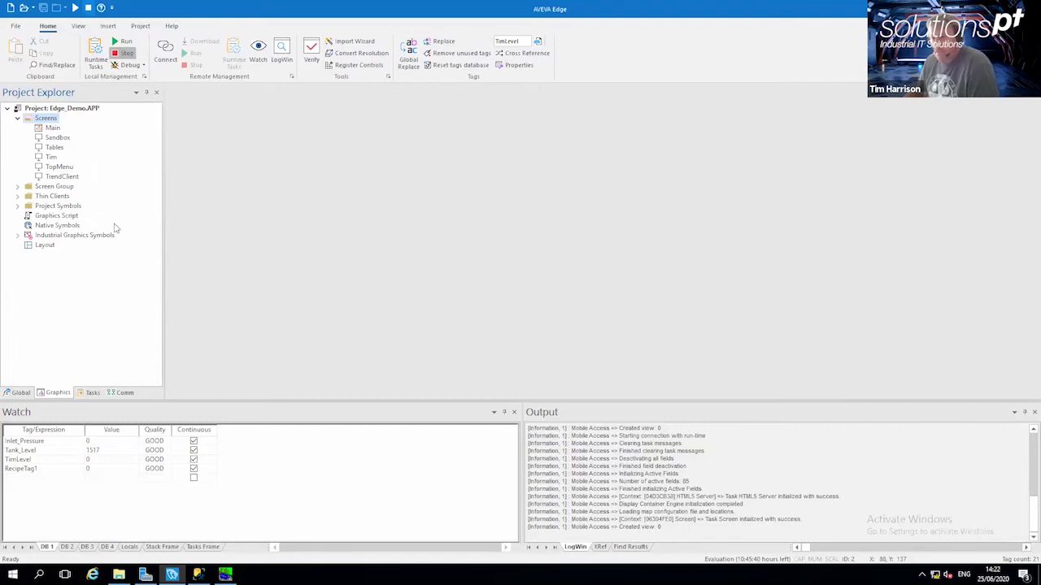
# Expand the Industrial Graphics Symbols node and examine its symbol, toolset and library import options and the libraries it contains
pyautogui.click(58, 237)
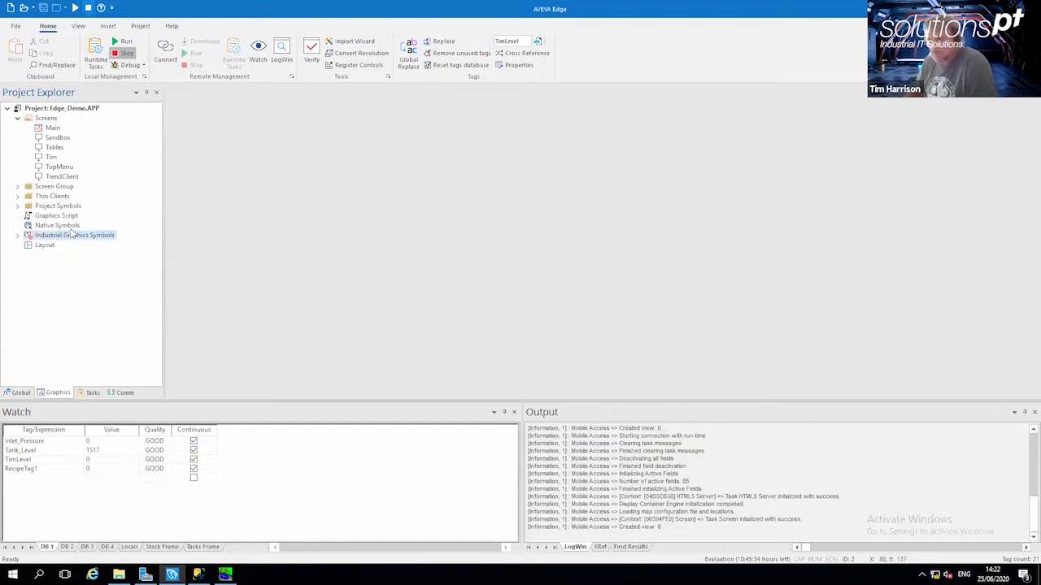
pyautogui.click(17, 236)
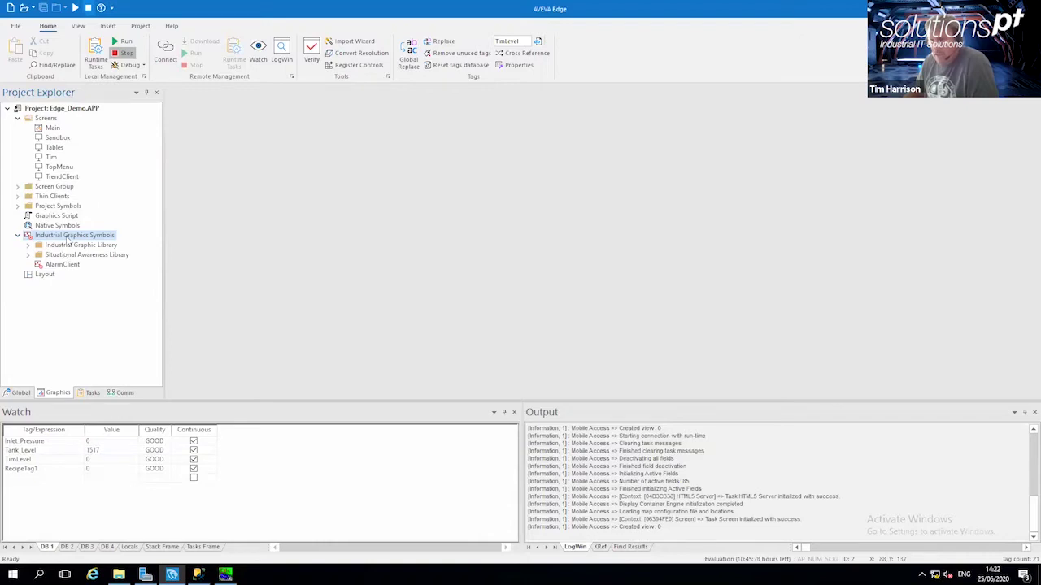
pyautogui.rightClick(68, 238)
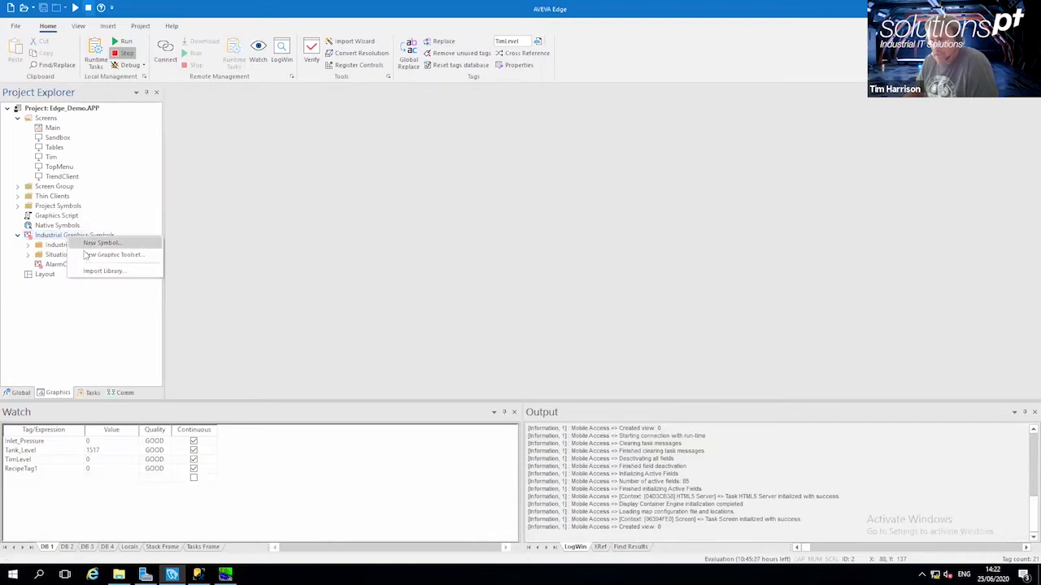
pyautogui.click(66, 308)
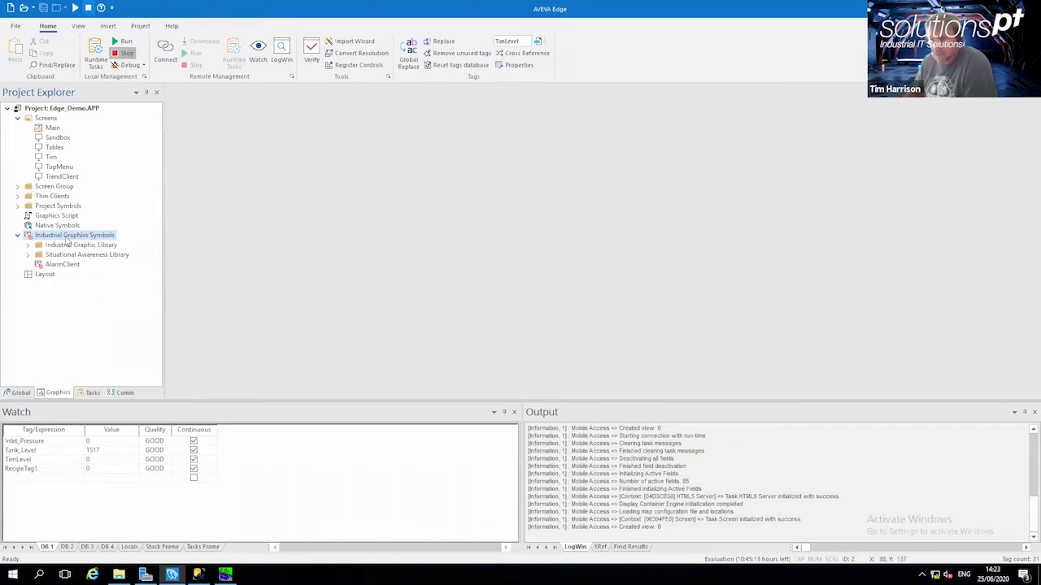
pyautogui.rightClick(67, 241)
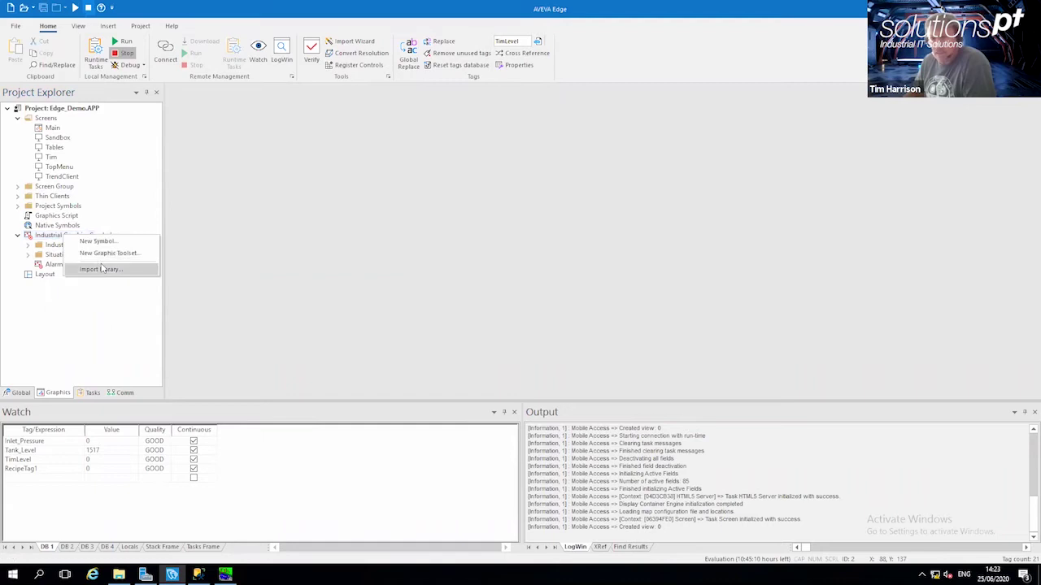
pyautogui.click(93, 300)
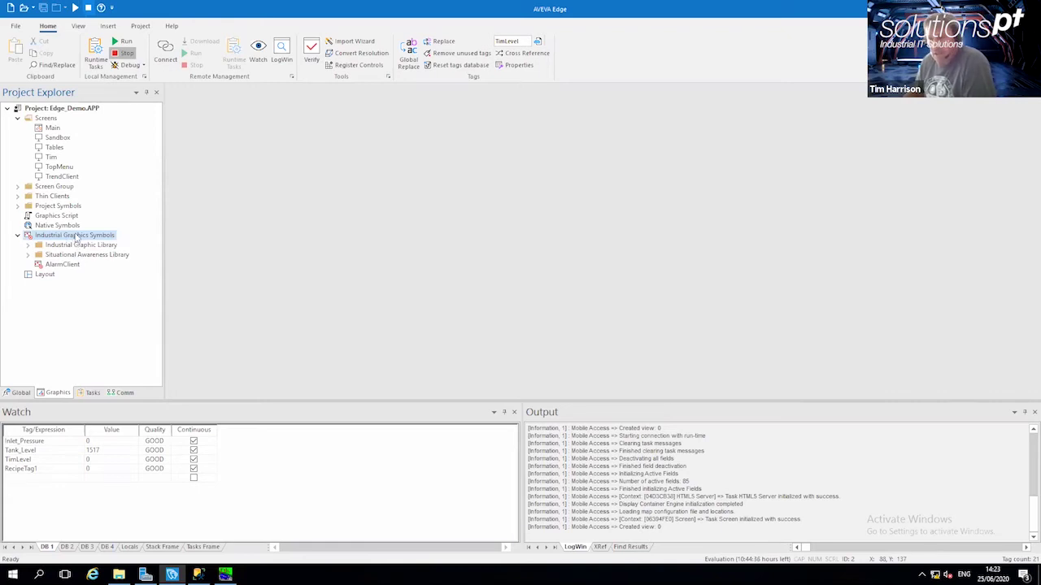
pyautogui.rightClick(74, 237)
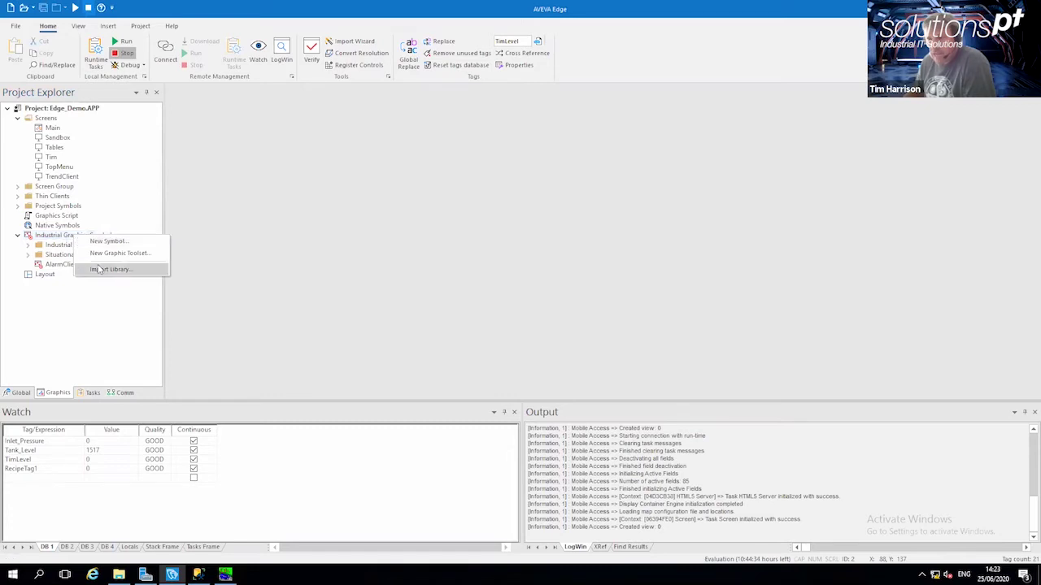
pyautogui.click(53, 245)
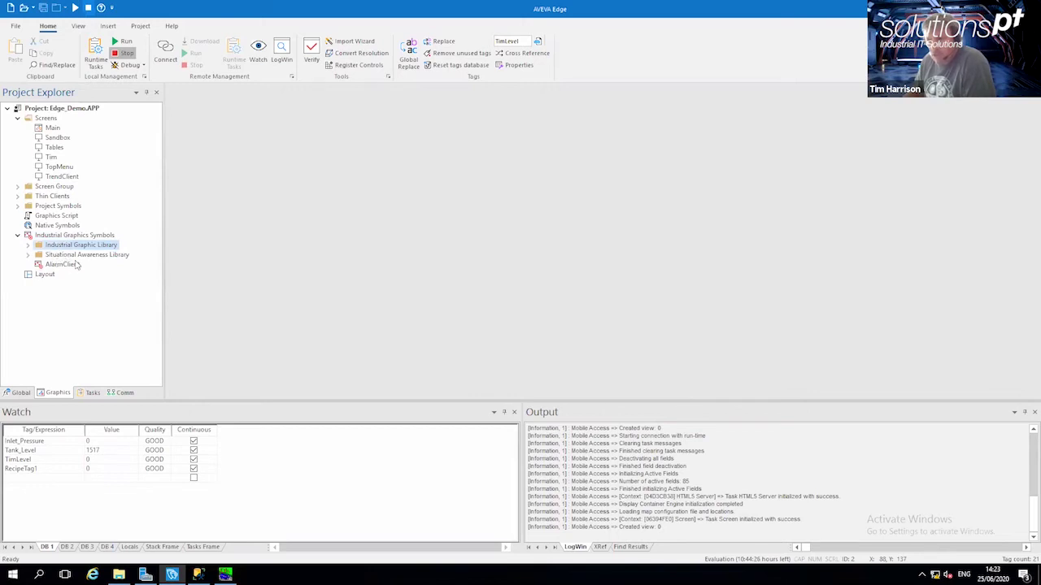
# Open the Sandbox screen and review the size and location in its screen attributes without changing them
pyautogui.doubleClick(57, 137)
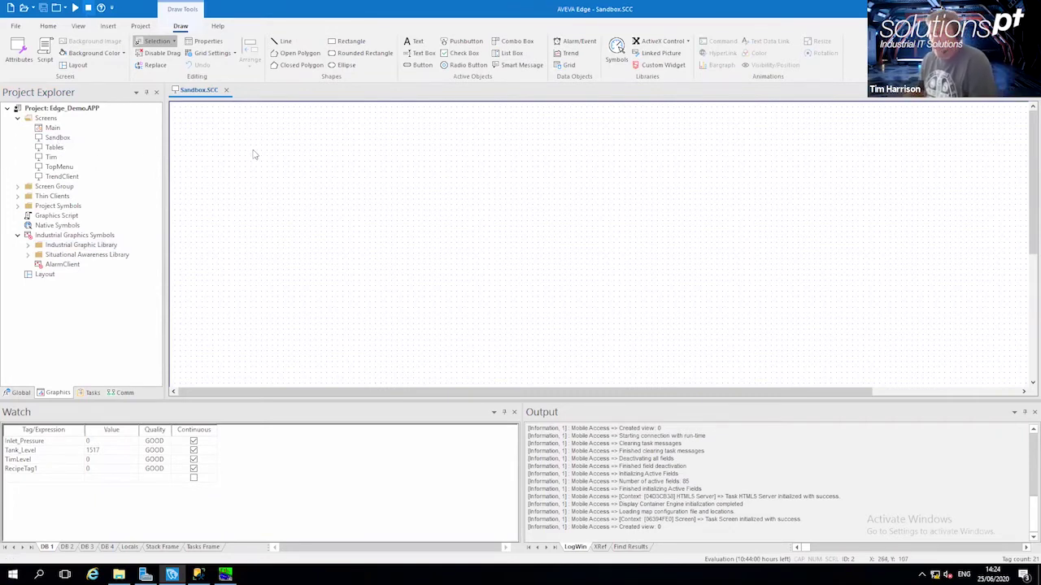
pyautogui.click(18, 50)
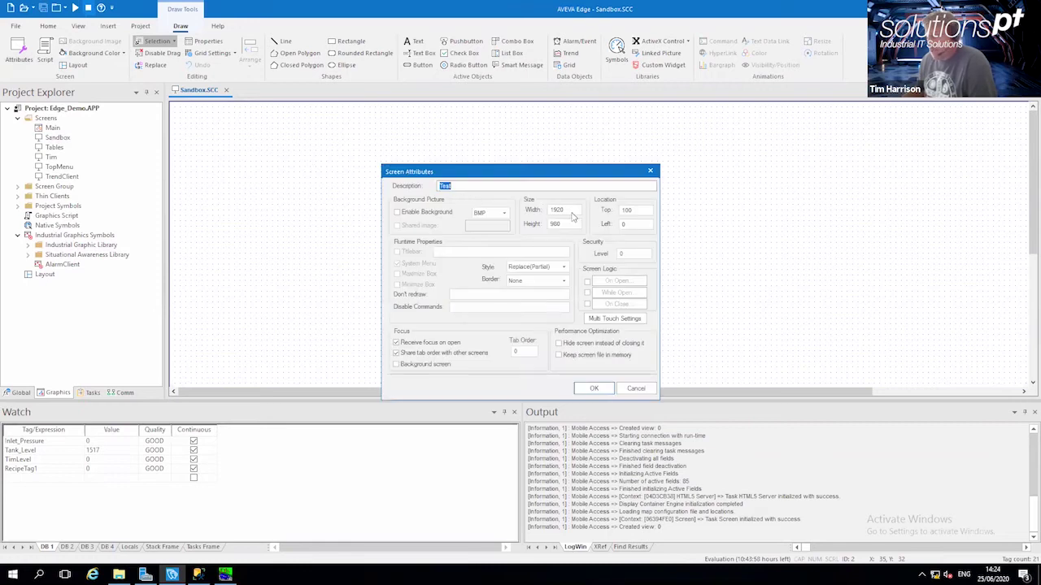
pyautogui.click(566, 225)
pyautogui.hotkey('shift', 'Tab')
pyautogui.doubleClick(554, 209)
pyautogui.doubleClick(572, 224)
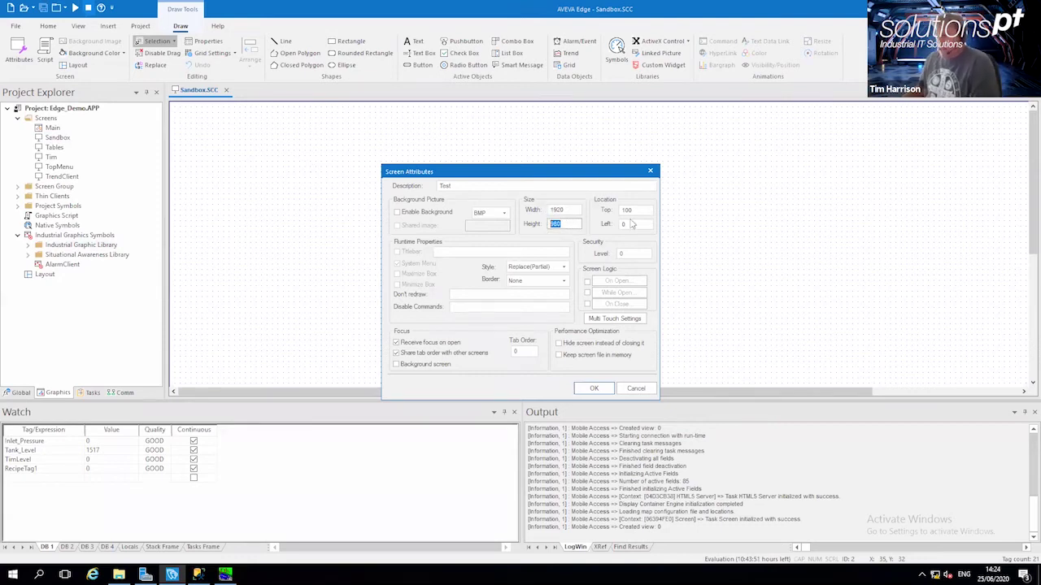
pyautogui.doubleClick(627, 211)
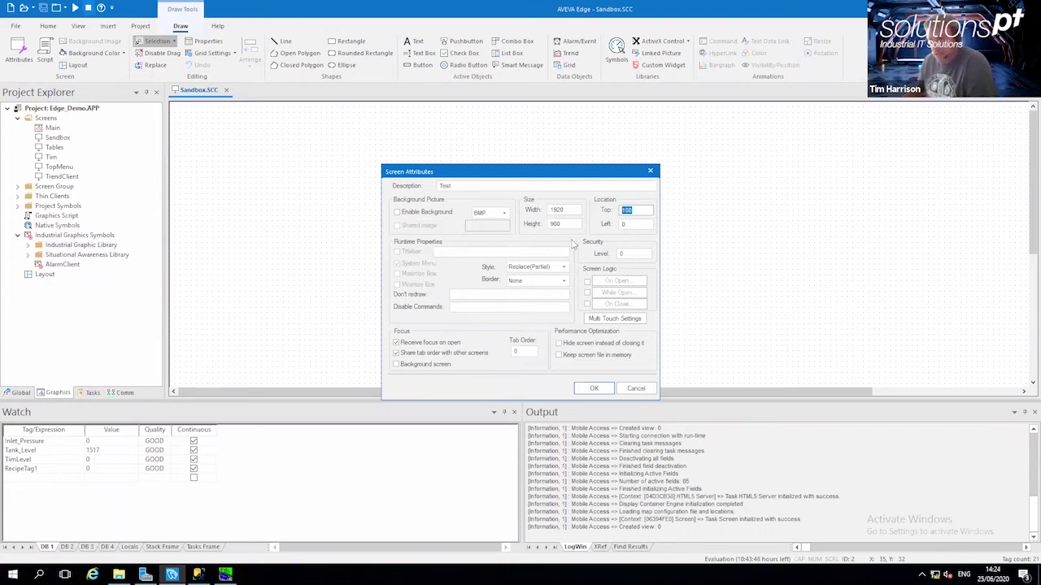
pyautogui.click(636, 389)
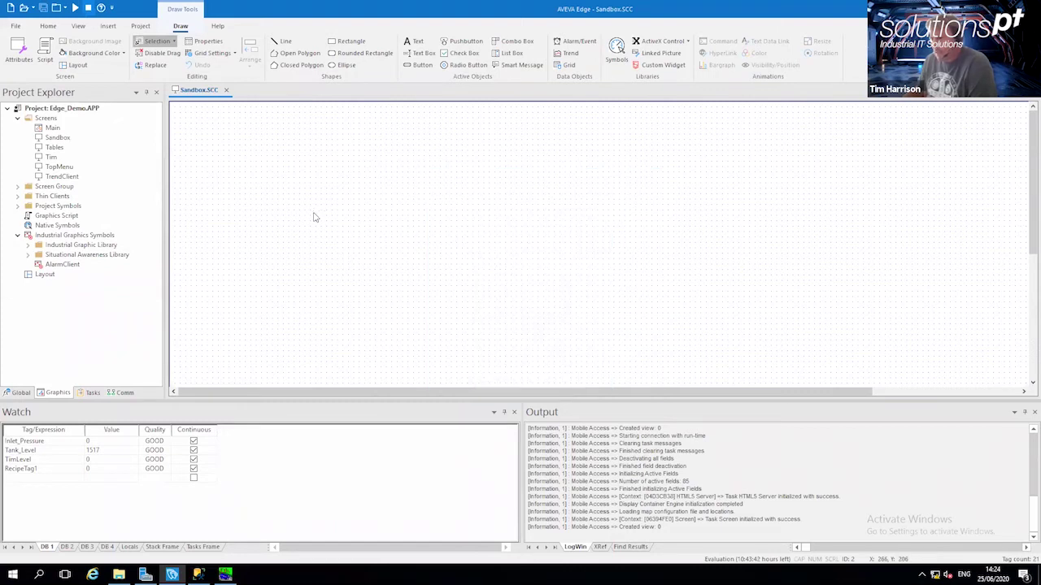
# Draw a tall rectangle about 71 wide and 261 high near the upper left of the Sandbox screen
pyautogui.click(348, 40)
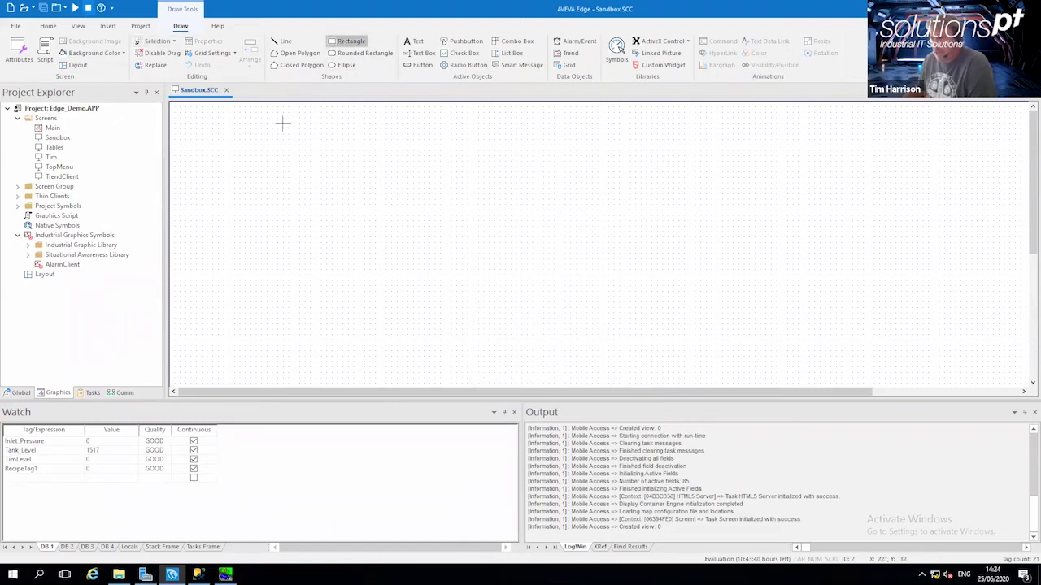
pyautogui.moveTo(273, 135)
pyautogui.mouseDown()
pyautogui.moveTo(314, 230)
pyautogui.moveTo(311, 260)
pyautogui.mouseUp()
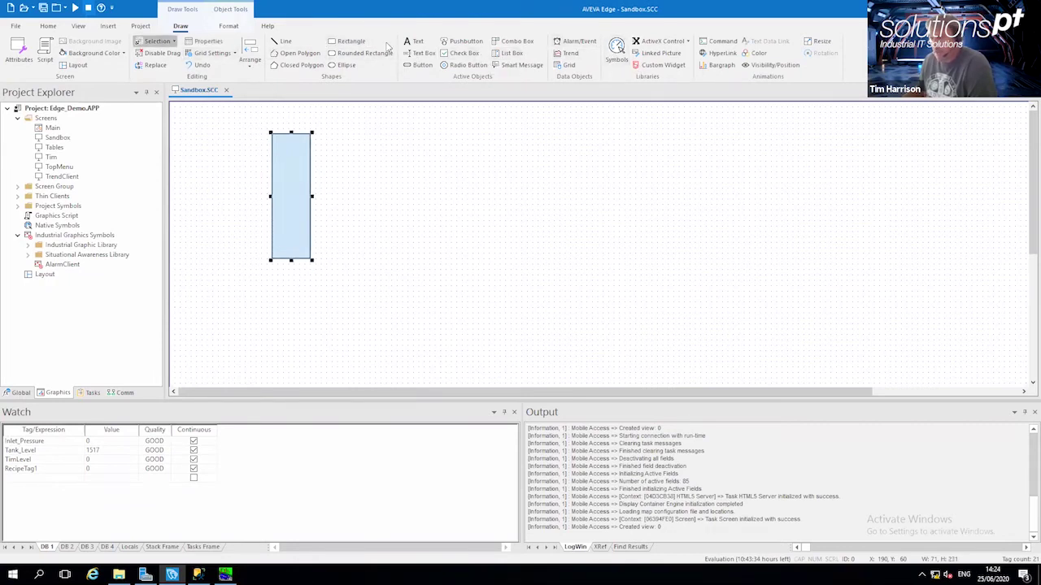
pyautogui.click(424, 66)
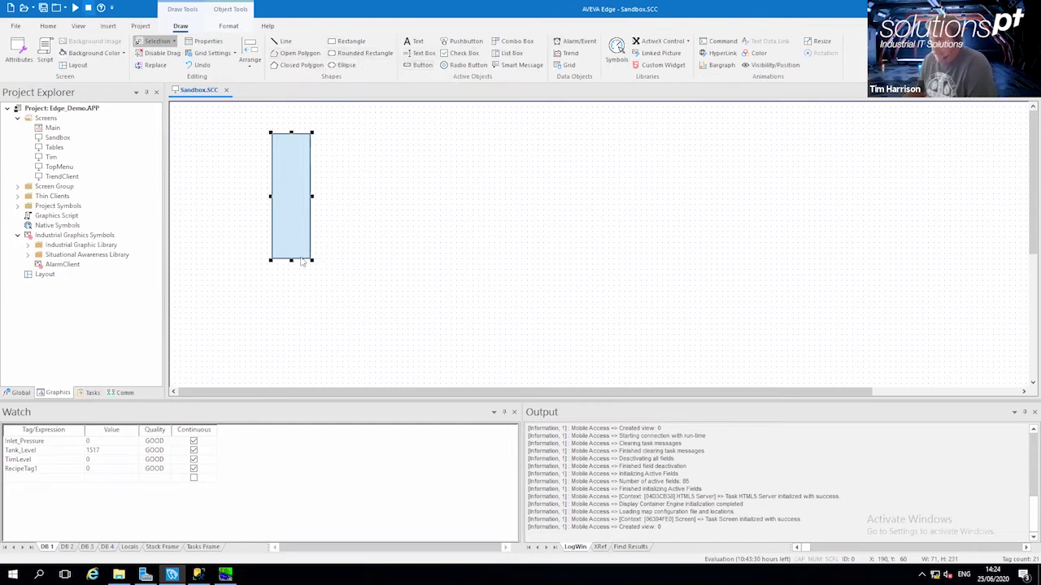
pyautogui.moveTo(291, 266); pyautogui.dragTo(290, 276)
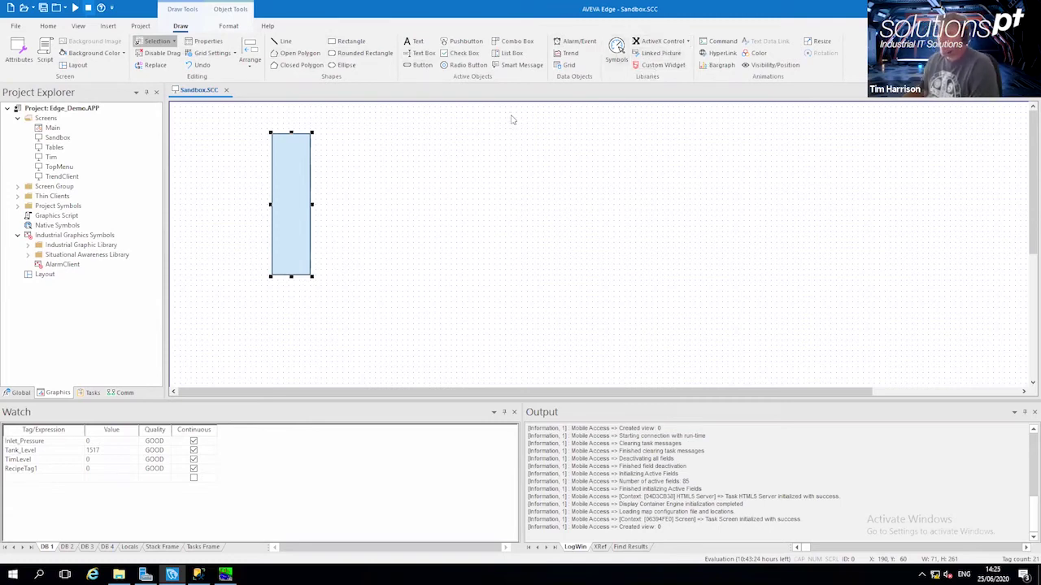
# Apply a Bargraph animation to the rectangle and keep its object properties clear of the shape
pyautogui.doubleClick(287, 173)
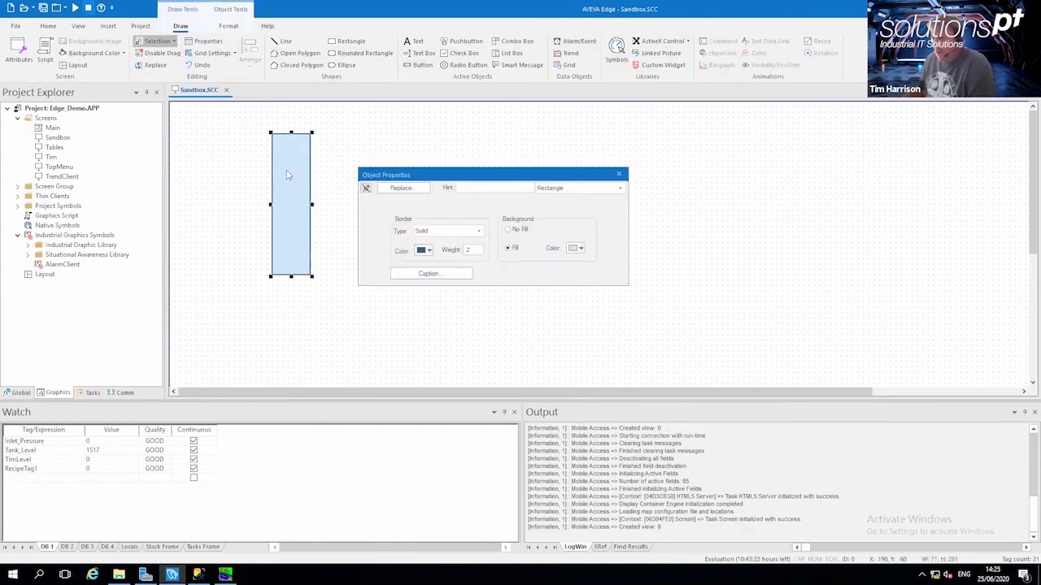
pyautogui.moveTo(425, 176); pyautogui.dragTo(394, 153)
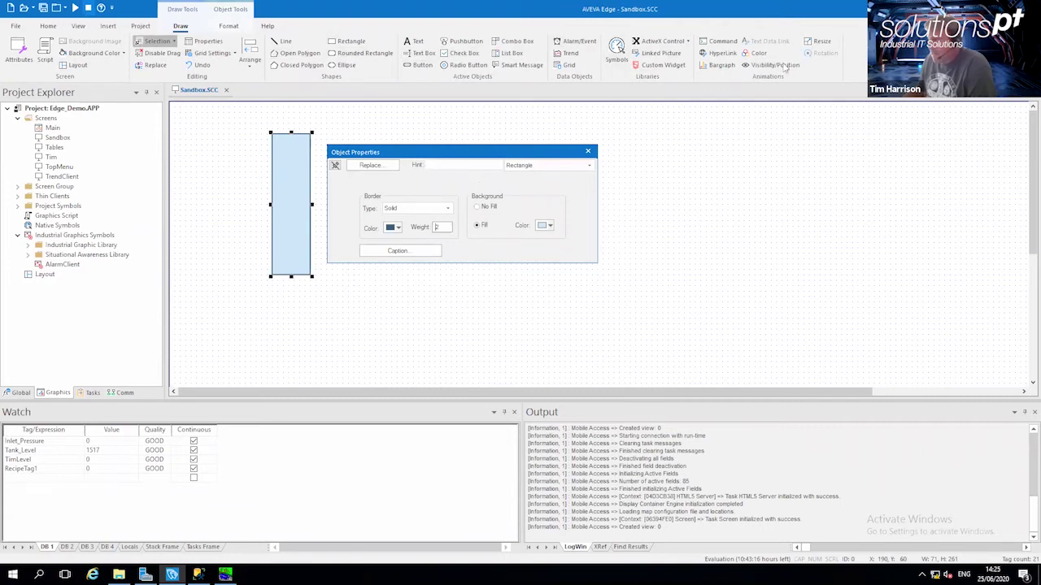
pyautogui.click(721, 66)
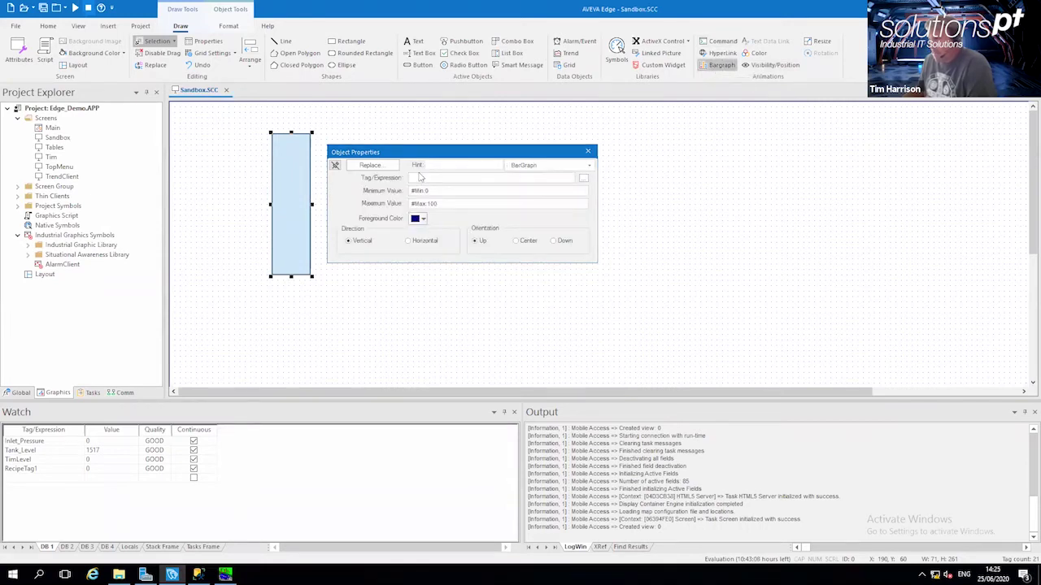
pyautogui.click(768, 65)
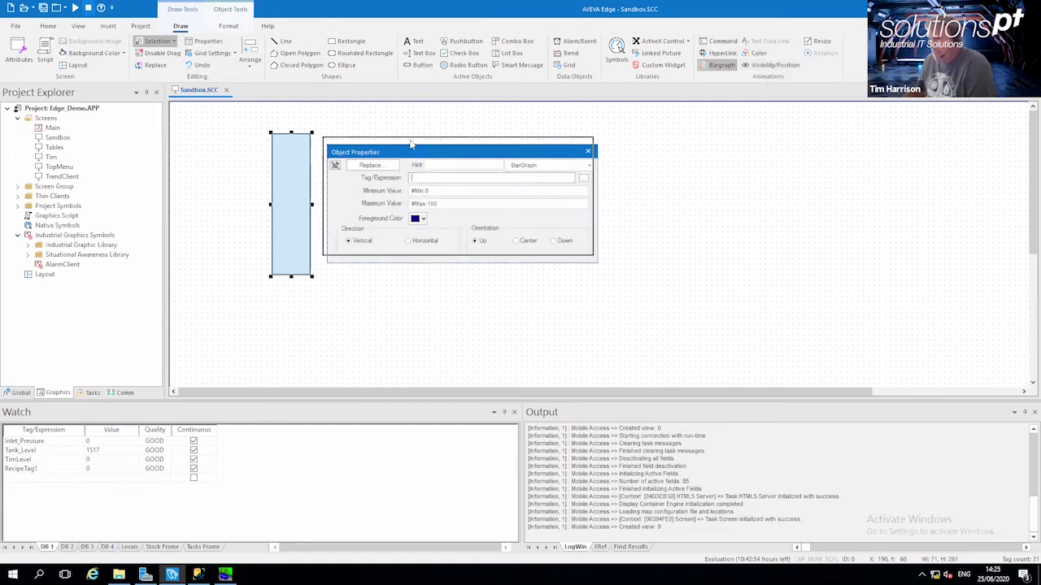
pyautogui.moveTo(418, 152); pyautogui.dragTo(412, 142)
# Link the bargraph to a Temperature tag, creating it as an Integer tag with Server scope
pyautogui.click(421, 168)
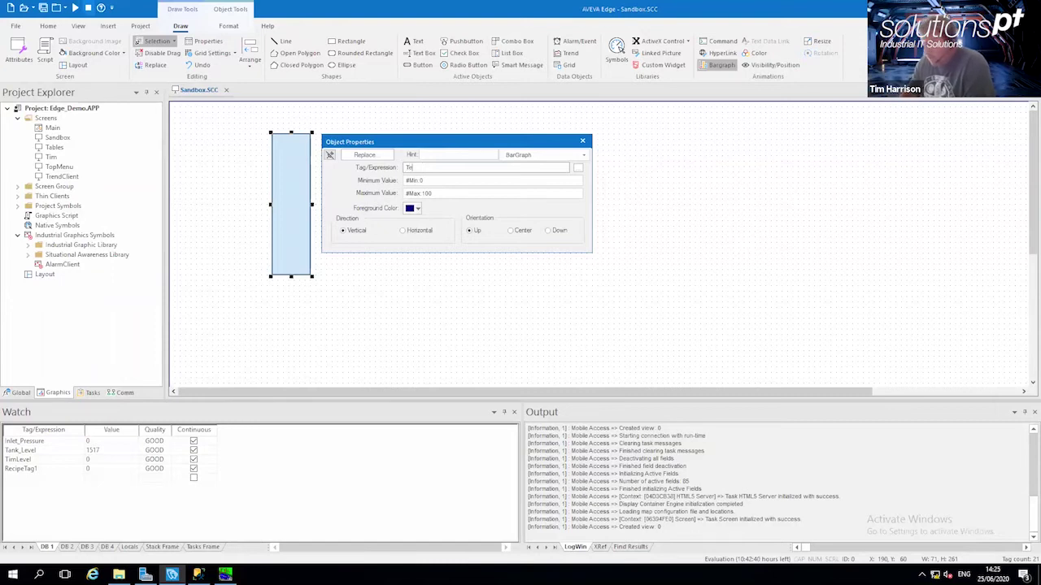
pyautogui.press('Return')
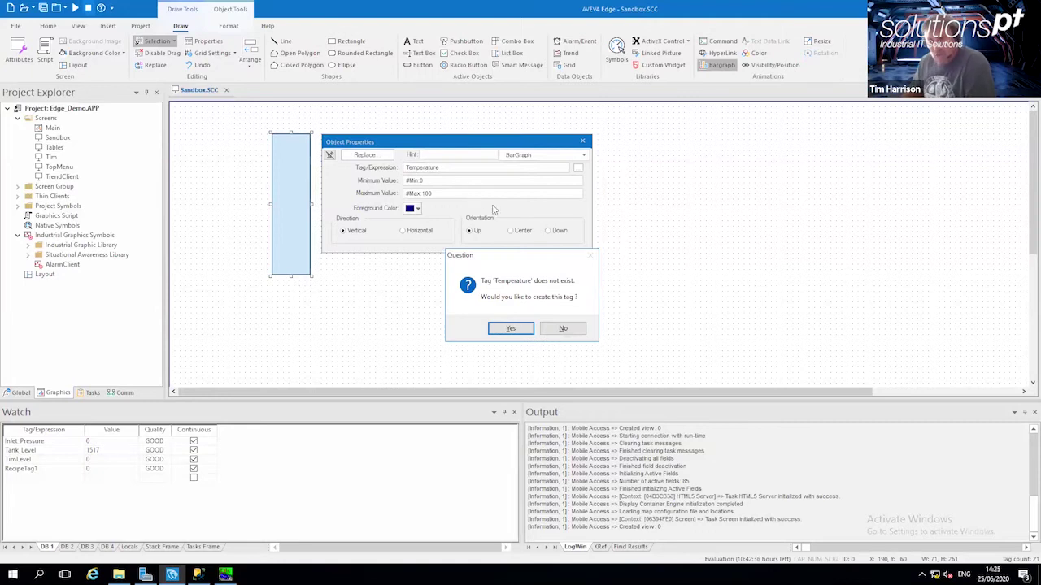
pyautogui.click(510, 328)
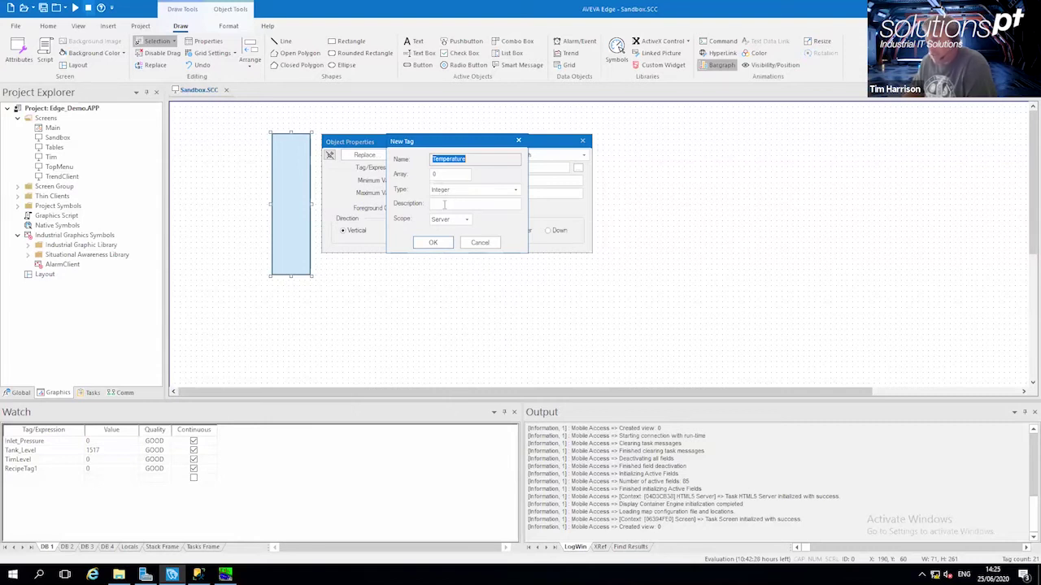
pyautogui.click(444, 204)
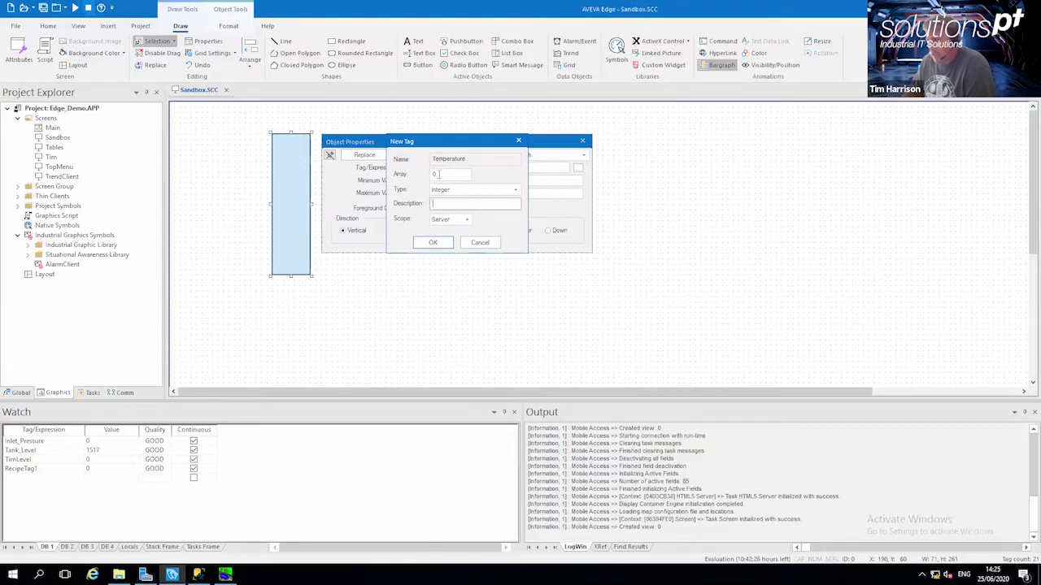
pyautogui.click(433, 243)
# Set the bargraph's maximum value to 4095 and shift the rectangle slightly left to X 170
pyautogui.click(434, 193)
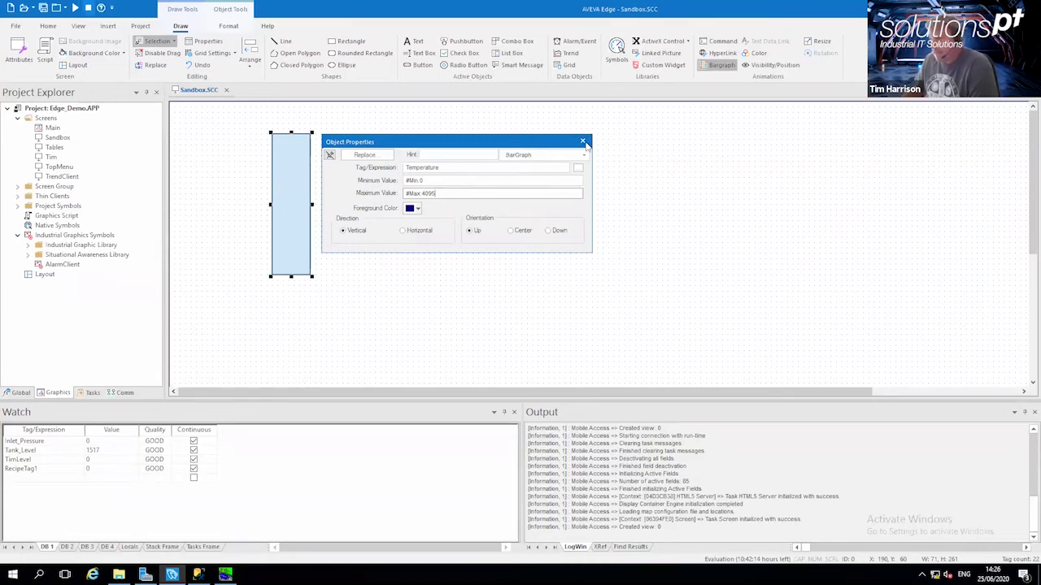
pyautogui.click(582, 143)
pyautogui.moveTo(296, 178); pyautogui.dragTo(285, 169)
pyautogui.click(398, 193)
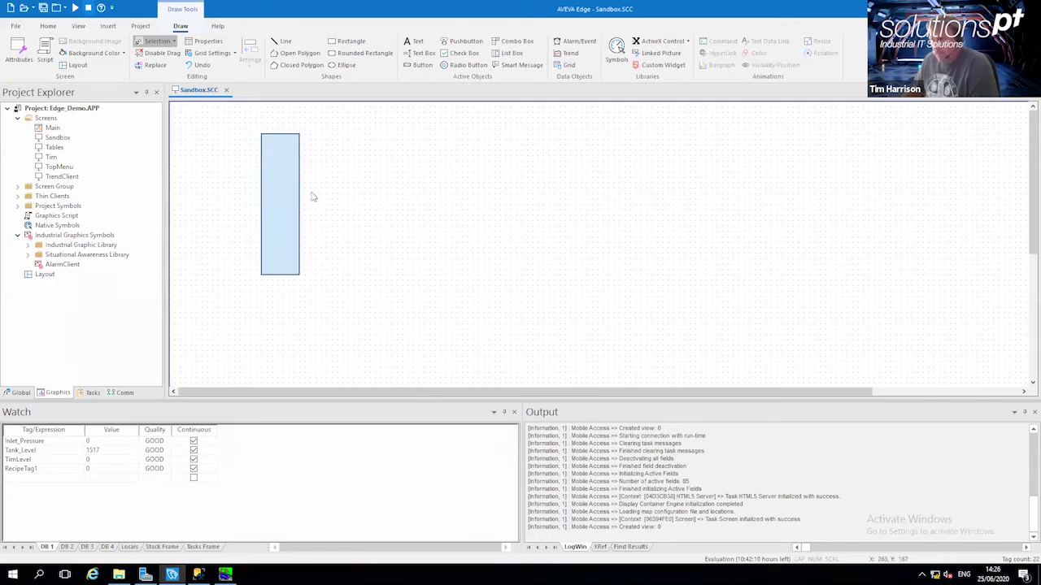
# Insert the Minimal_BlackSlider symbol with tick marks from the Sliders library and position it right of the rectangle at X 300, Y 50
pyautogui.click(616, 49)
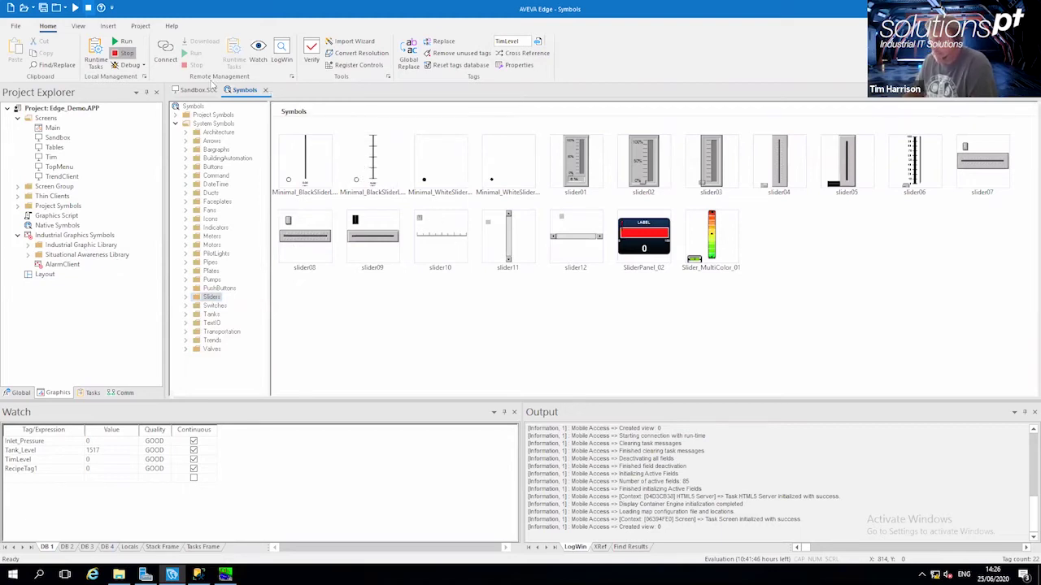
pyautogui.moveTo(206, 95)
pyautogui.mouseDown()
pyautogui.moveTo(334, 181)
pyautogui.moveTo(351, 161)
pyautogui.mouseUp()
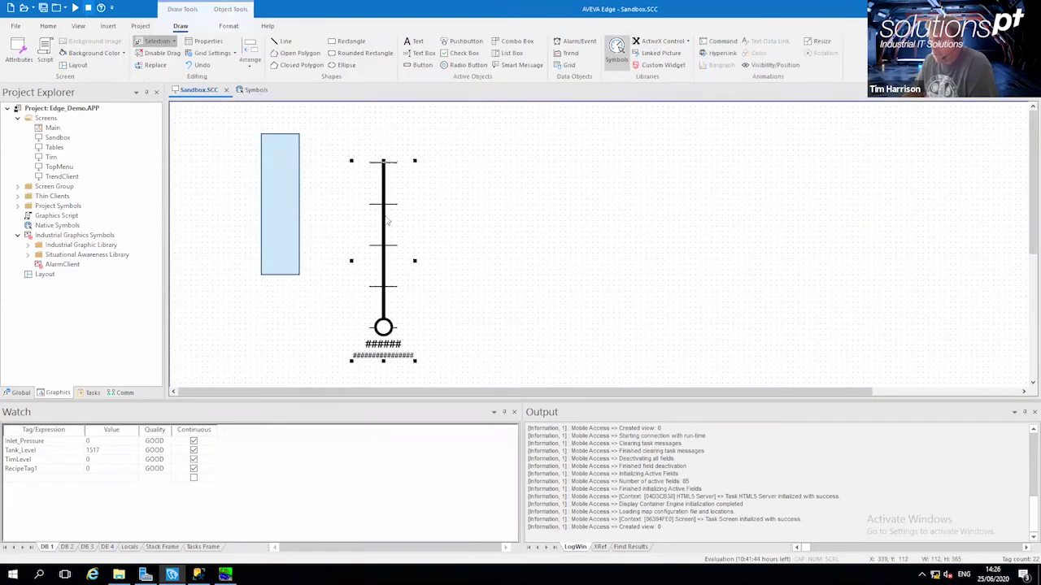
pyautogui.moveTo(385, 225); pyautogui.dragTo(364, 191)
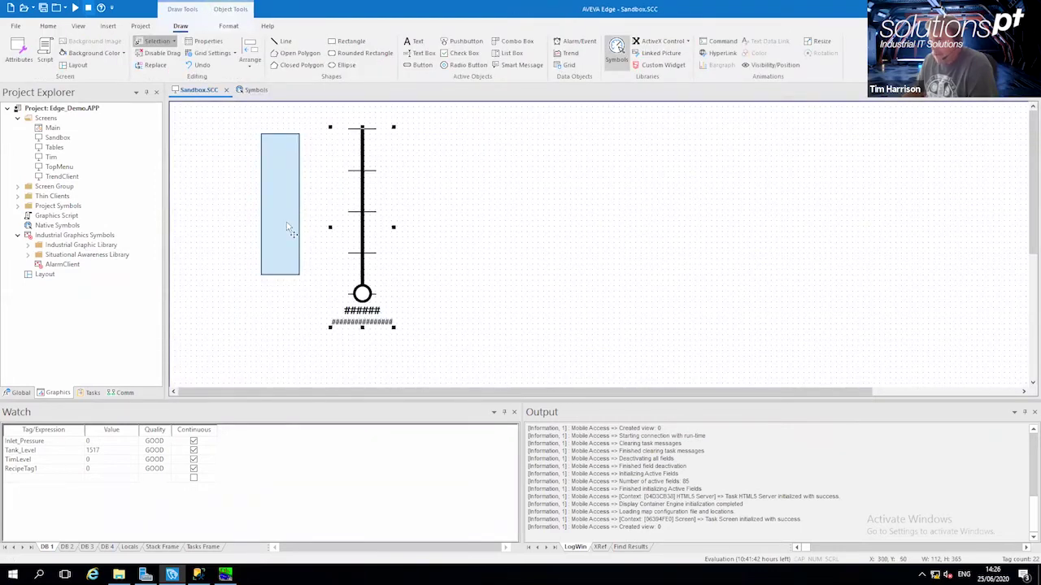
# Stretch the rectangle to a height of 341 and nudge it to X 200, Y 50 beside the slider
pyautogui.click(294, 252)
pyautogui.moveTo(279, 277); pyautogui.dragTo(280, 320)
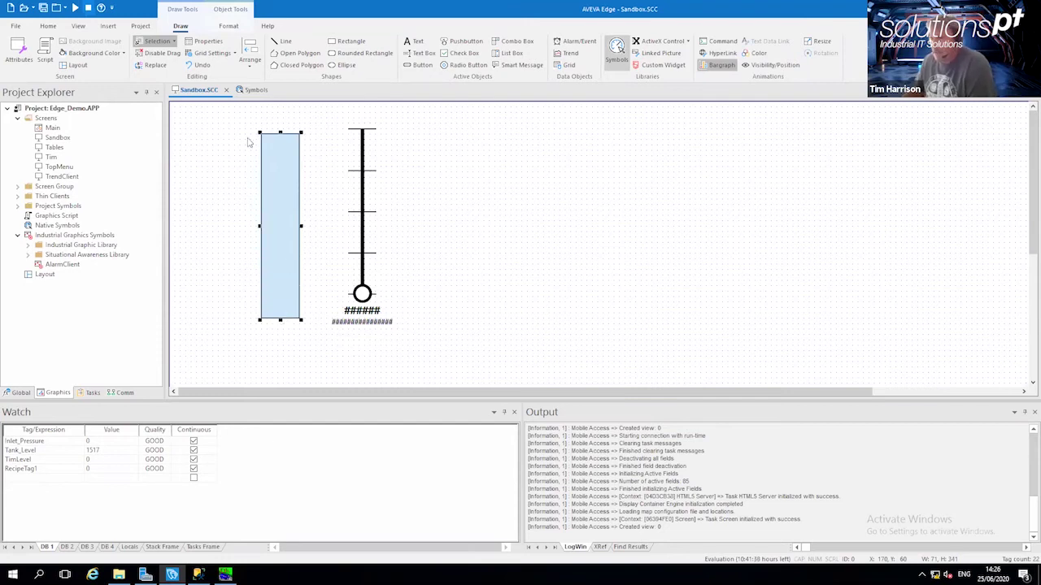
pyautogui.click(230, 27)
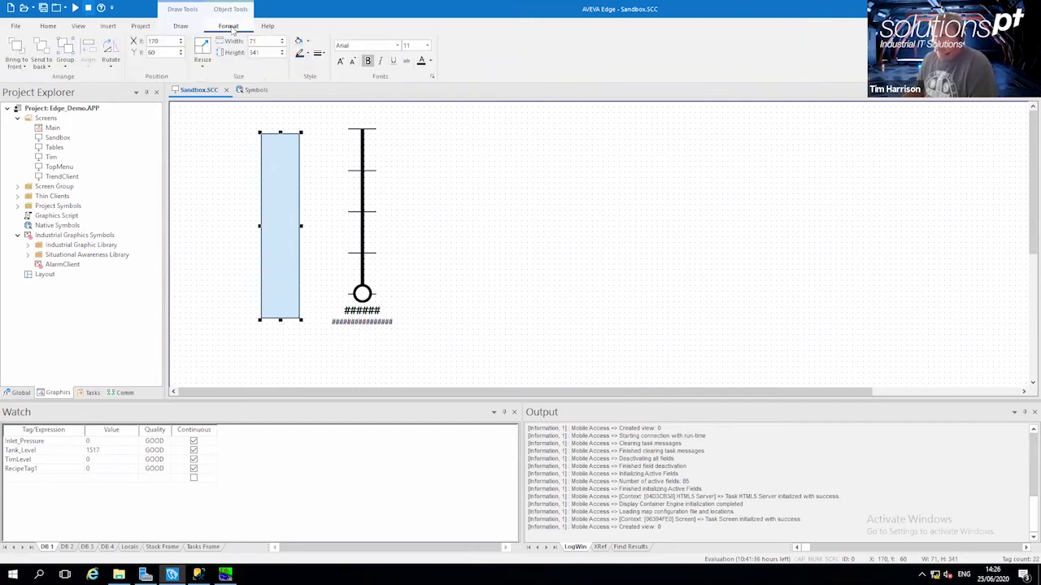
pyautogui.press('Up')
pyautogui.press('Right')
pyautogui.press('Right')
pyautogui.press('Right')
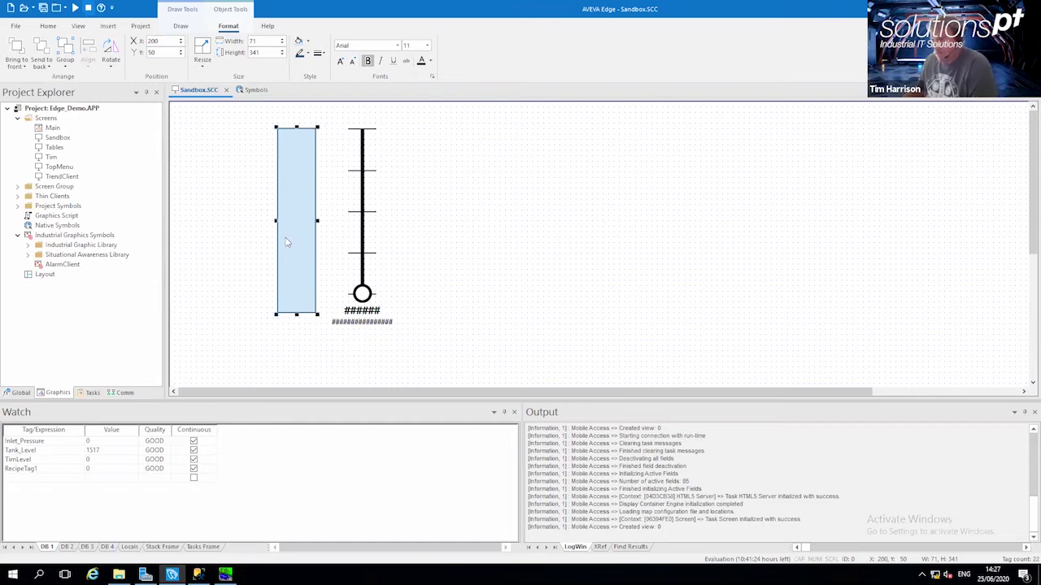
pyautogui.click(400, 260)
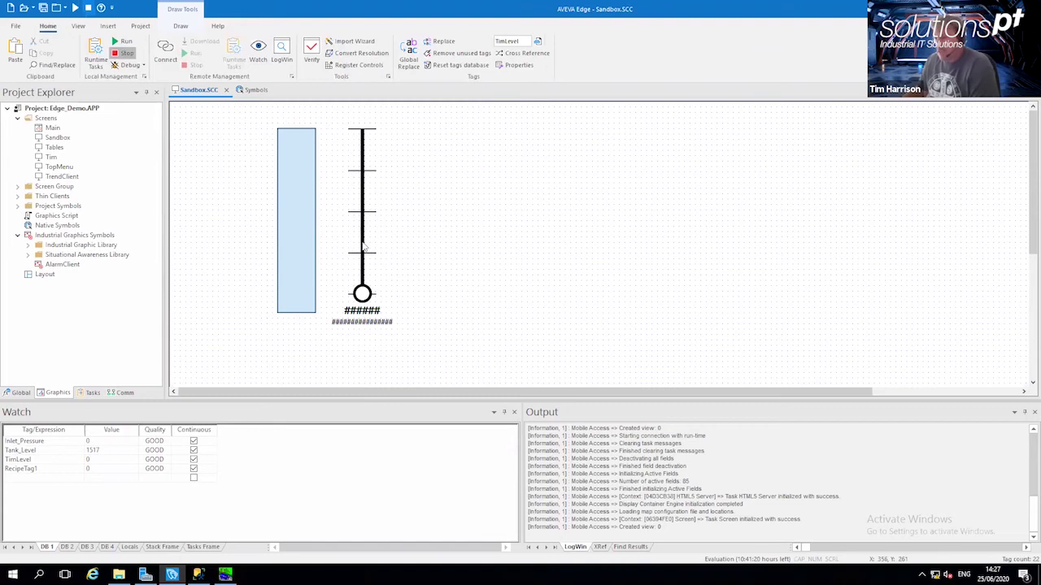
# Link the slider symbol's TagName property to the Temperature tag
pyautogui.doubleClick(365, 252)
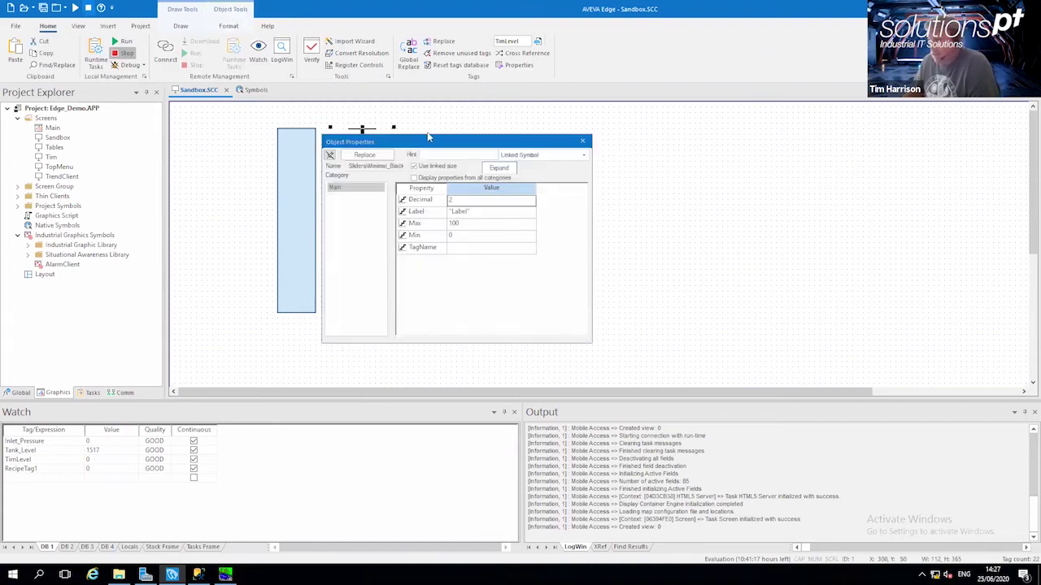
pyautogui.moveTo(423, 143); pyautogui.dragTo(518, 135)
pyautogui.click(559, 241)
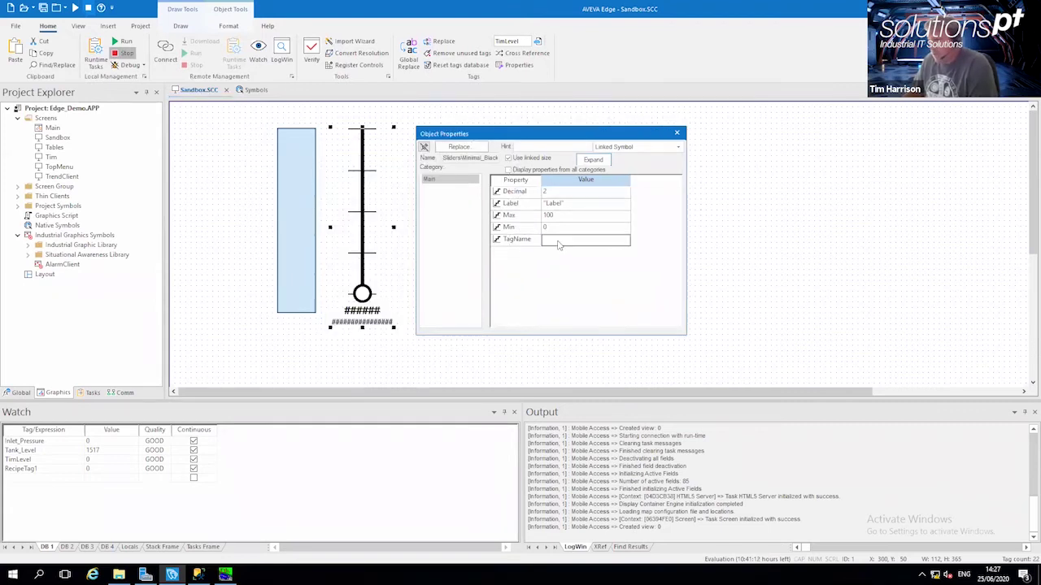
pyautogui.click(554, 230)
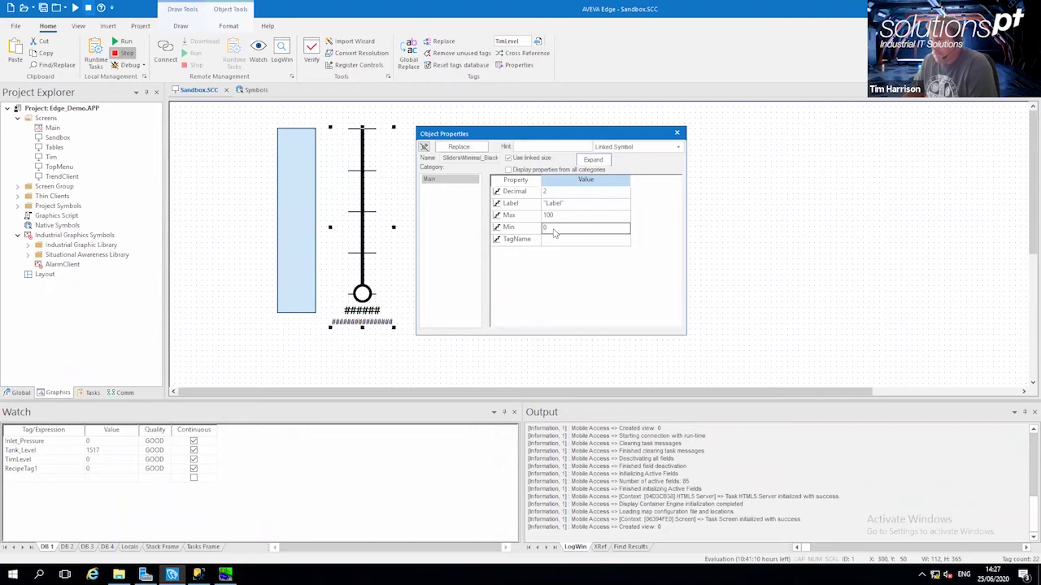
pyautogui.doubleClick(554, 241)
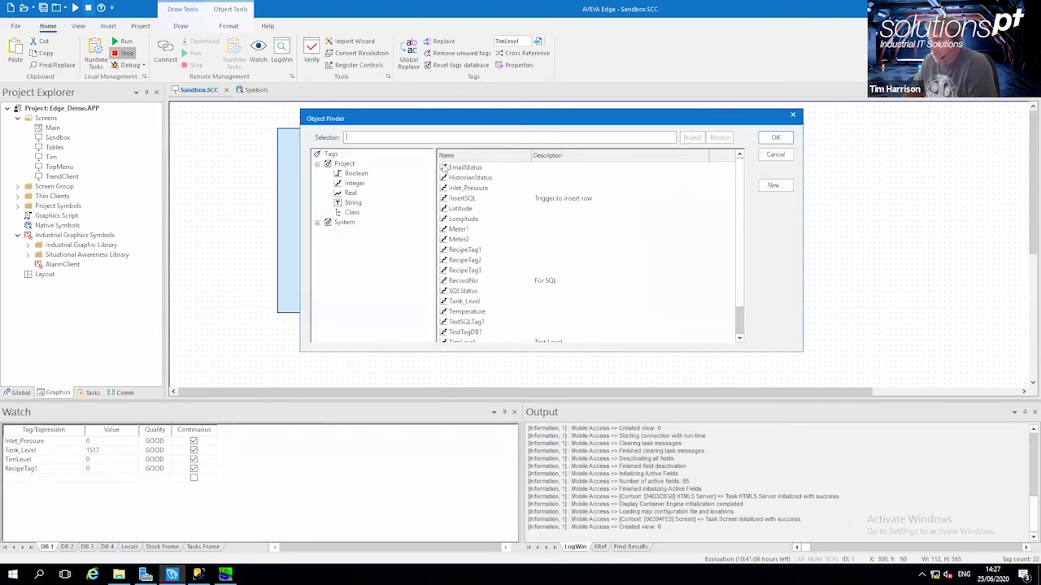
pyautogui.scroll(-1, 736, 252)
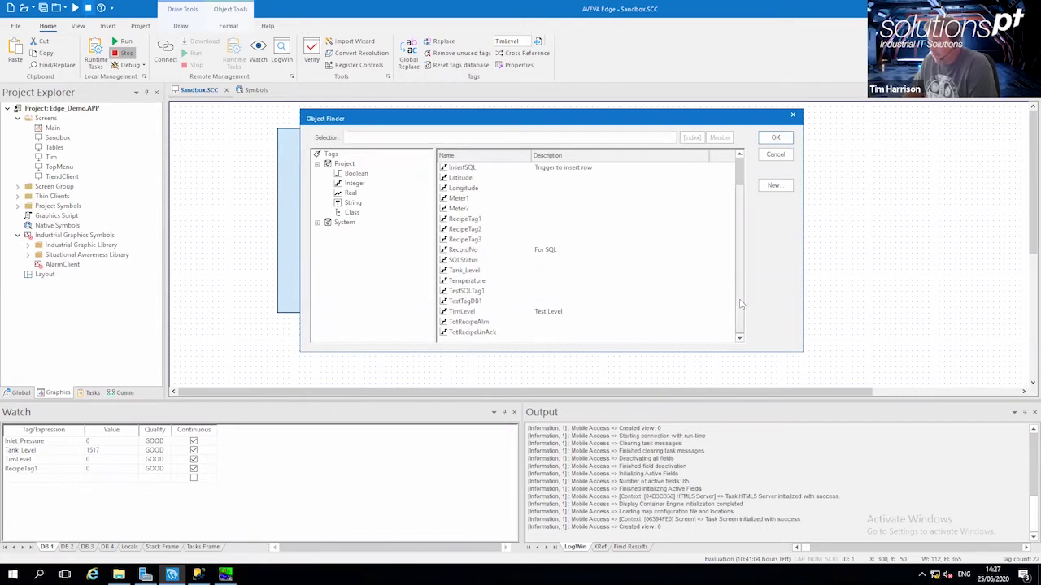
pyautogui.click(462, 283)
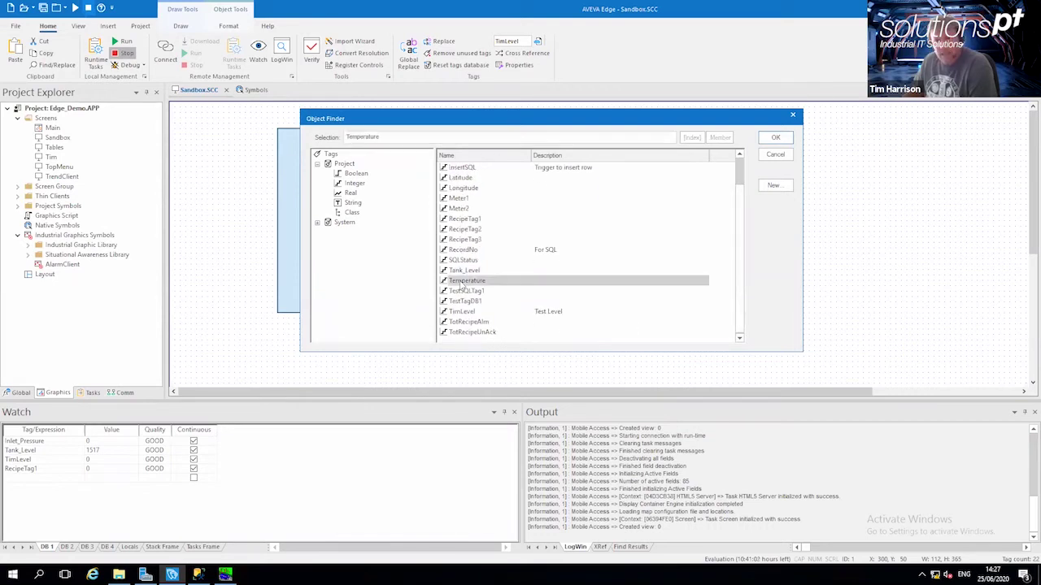
pyautogui.click(776, 137)
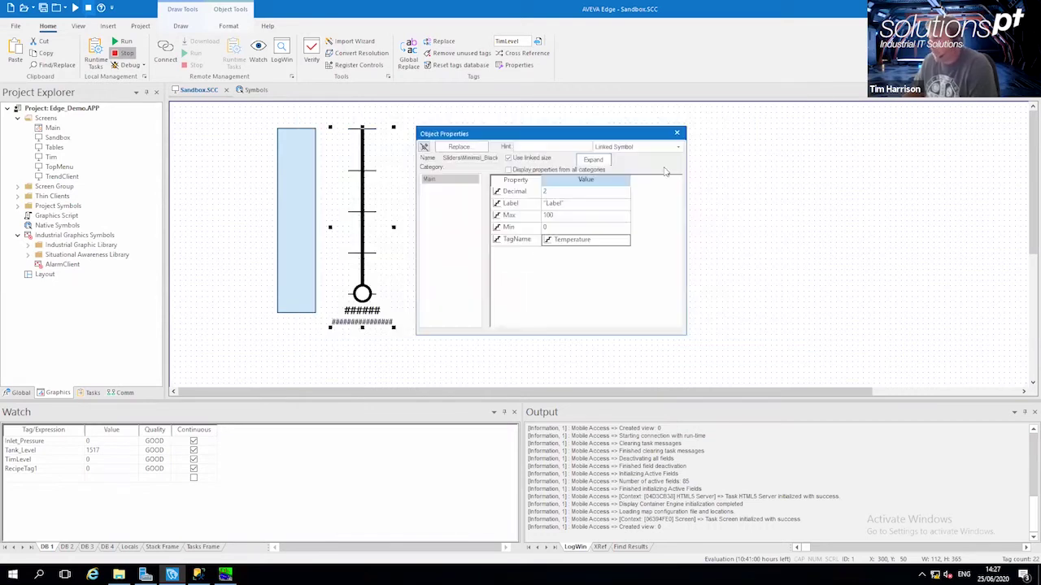
# Set the slider symbol's Max property to 4095 and close its properties
pyautogui.click(559, 218)
pyautogui.doubleClick(560, 218)
pyautogui.press('BackSpace')
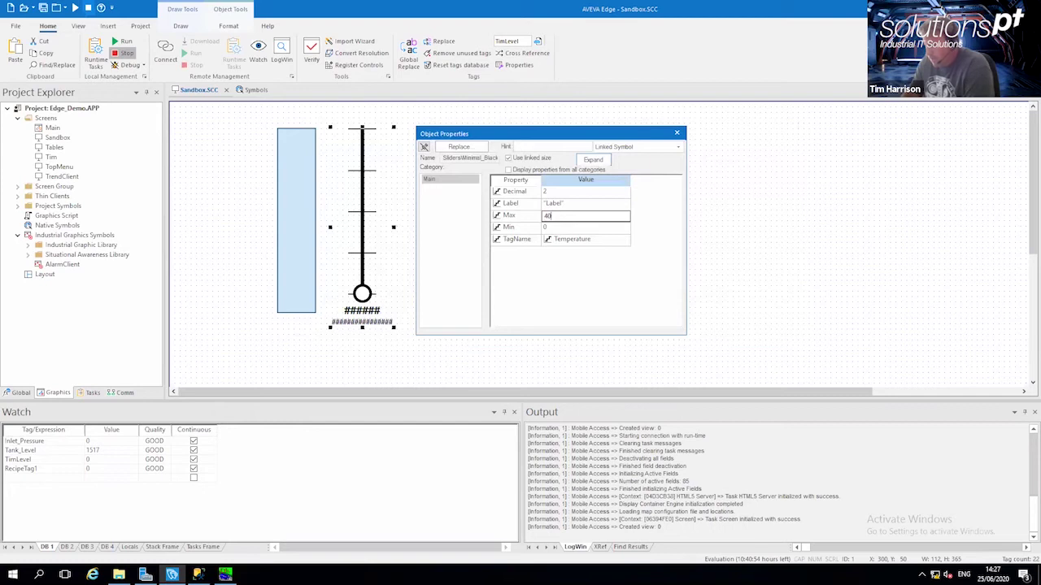
pyautogui.press('Return')
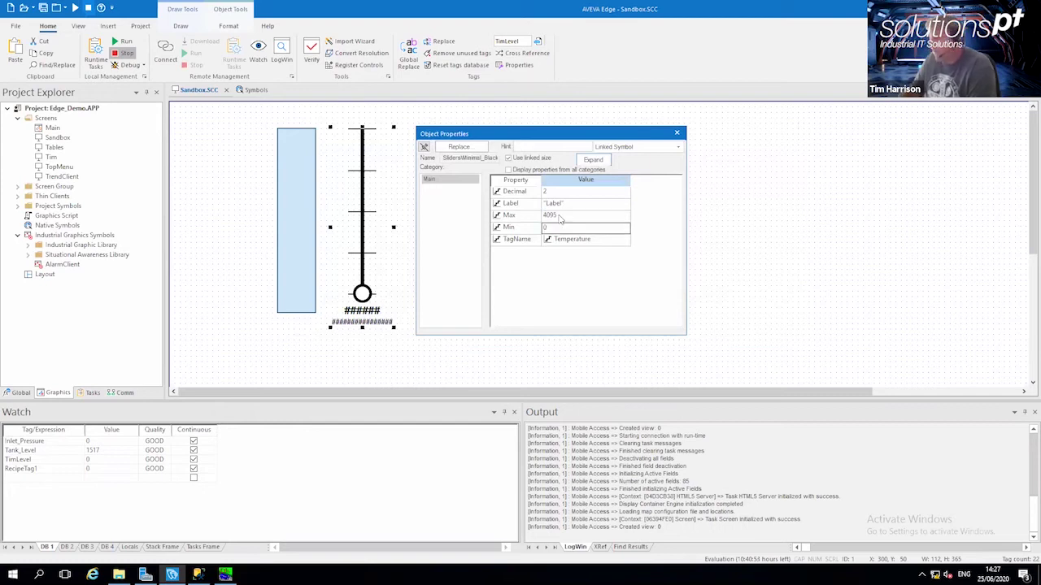
pyautogui.click(677, 132)
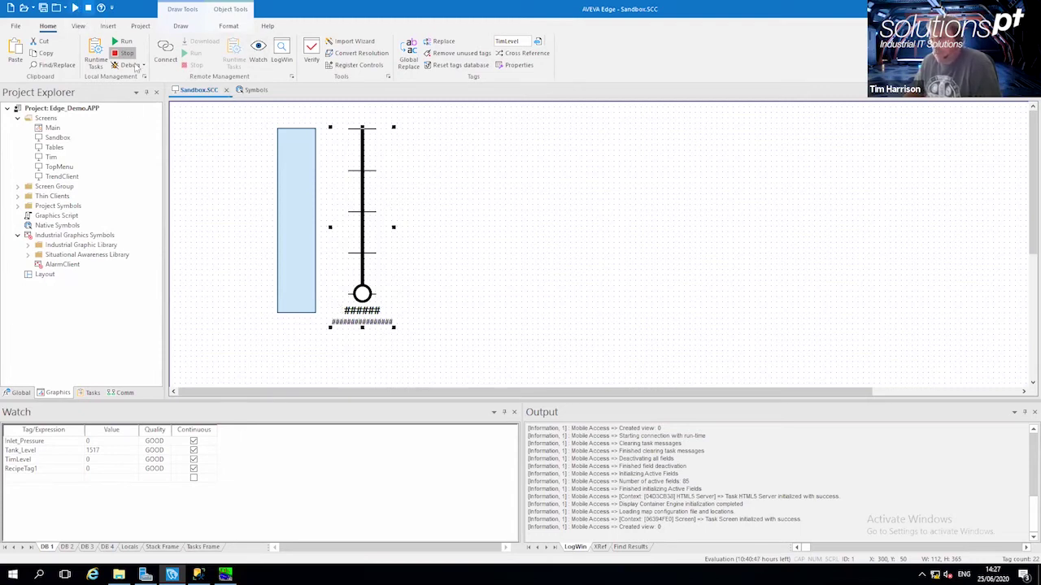
# Save and close the Sandbox screen, and close the Symbols library
pyautogui.click(226, 91)
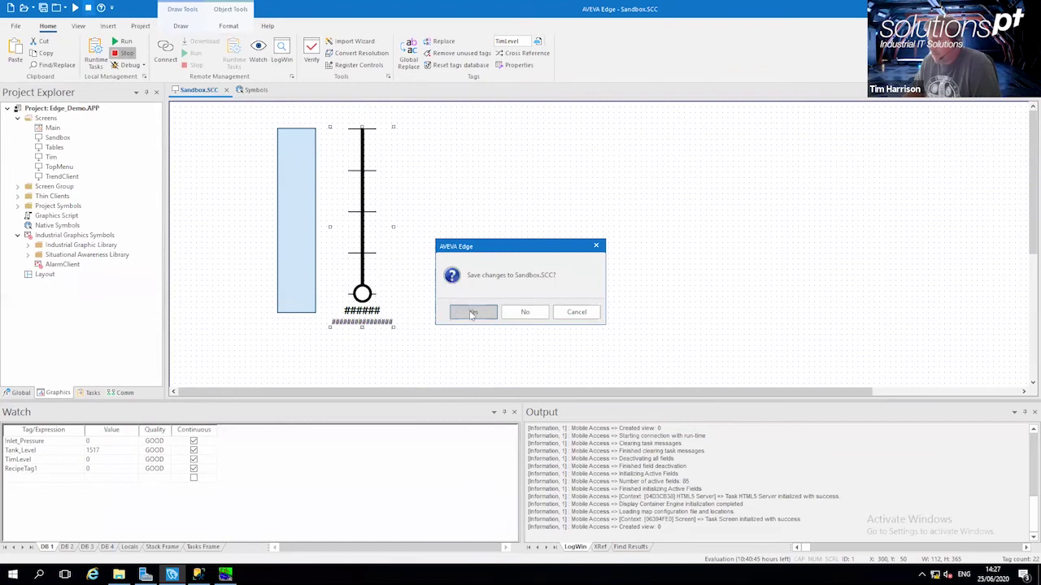
pyautogui.click(471, 311)
pyautogui.click(212, 90)
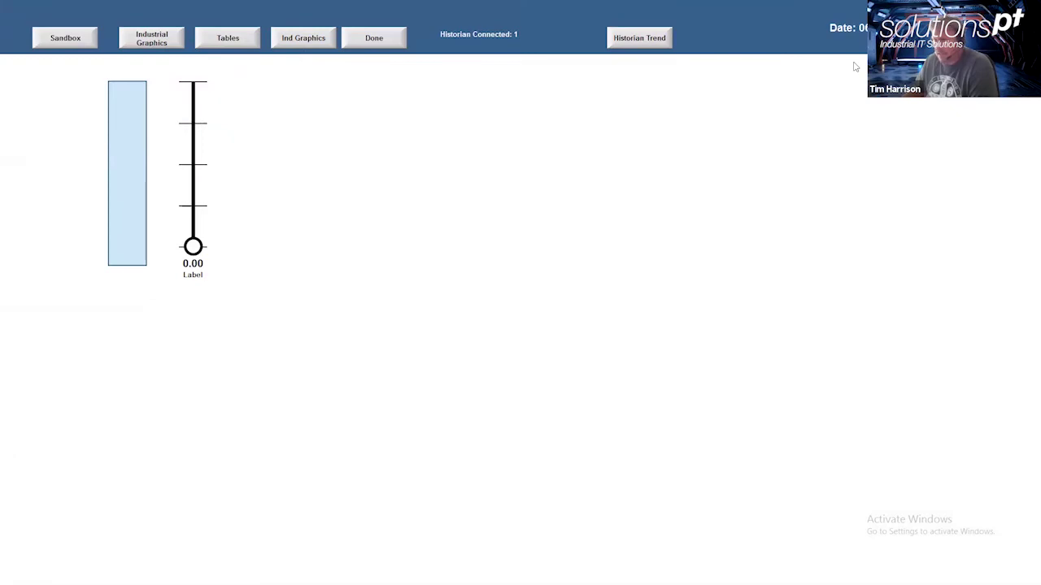
# Test the slider in the running Sandbox screen by raising it to about 1501 and about 2511, and return to the editor
pyautogui.moveTo(192, 247); pyautogui.dragTo(196, 189)
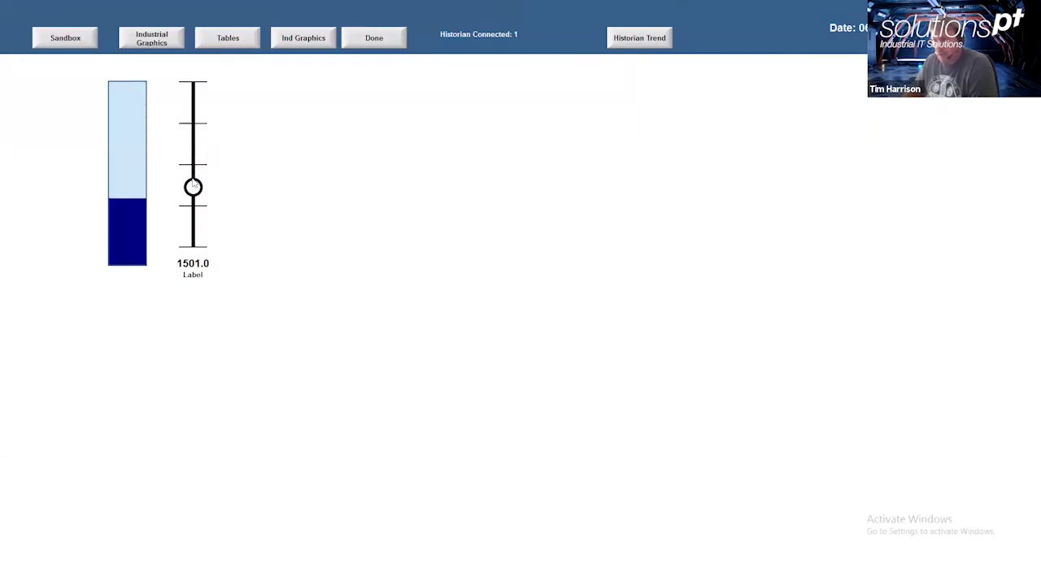
pyautogui.moveTo(193, 187); pyautogui.dragTo(193, 146)
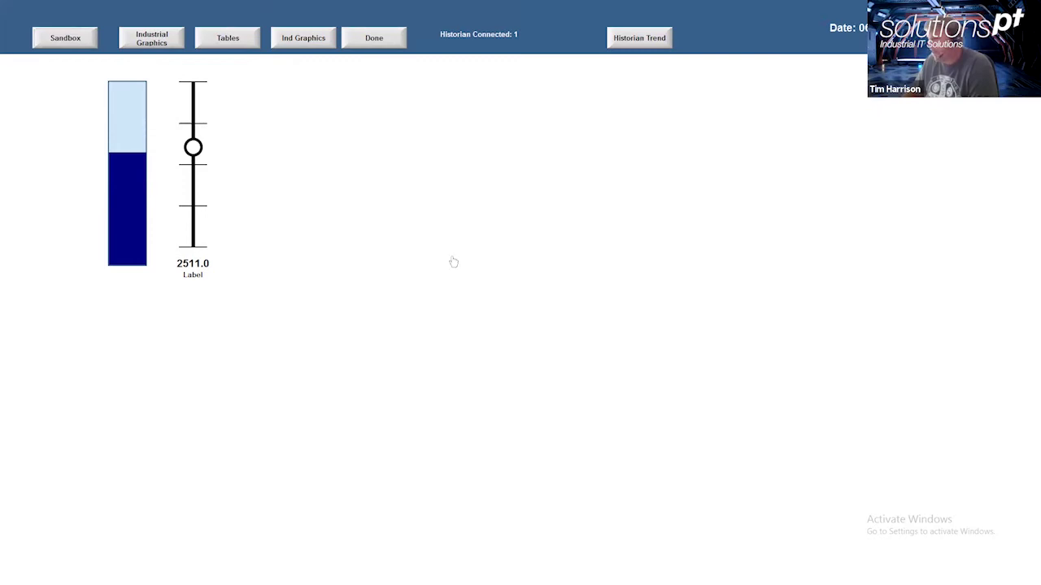
pyautogui.hotkey('alt', 'Tab')
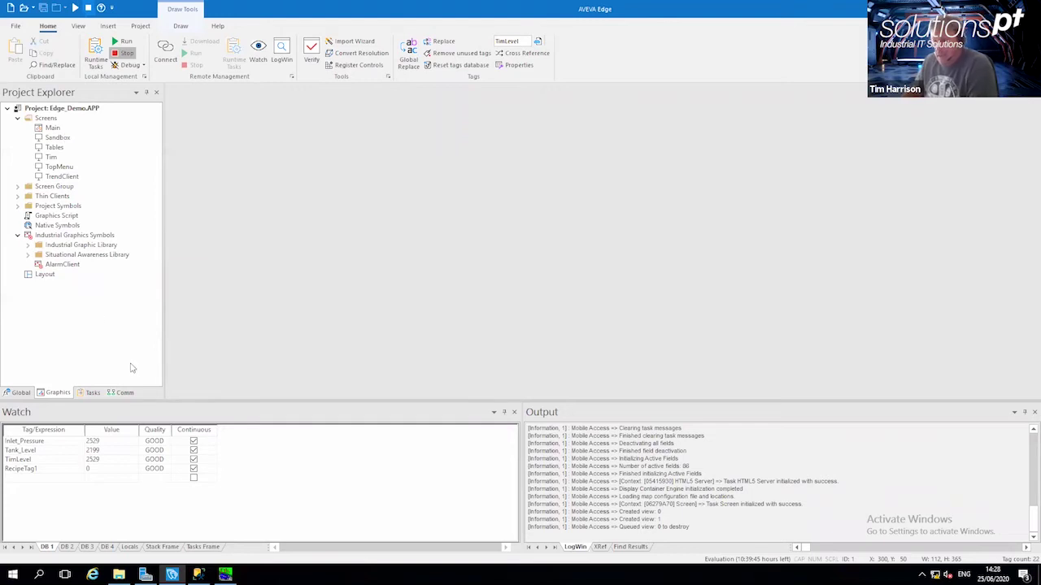
# Open the Recipe Alarms worksheet and add the Temperature tag as an alarm below RecipeTag3
pyautogui.click(92, 392)
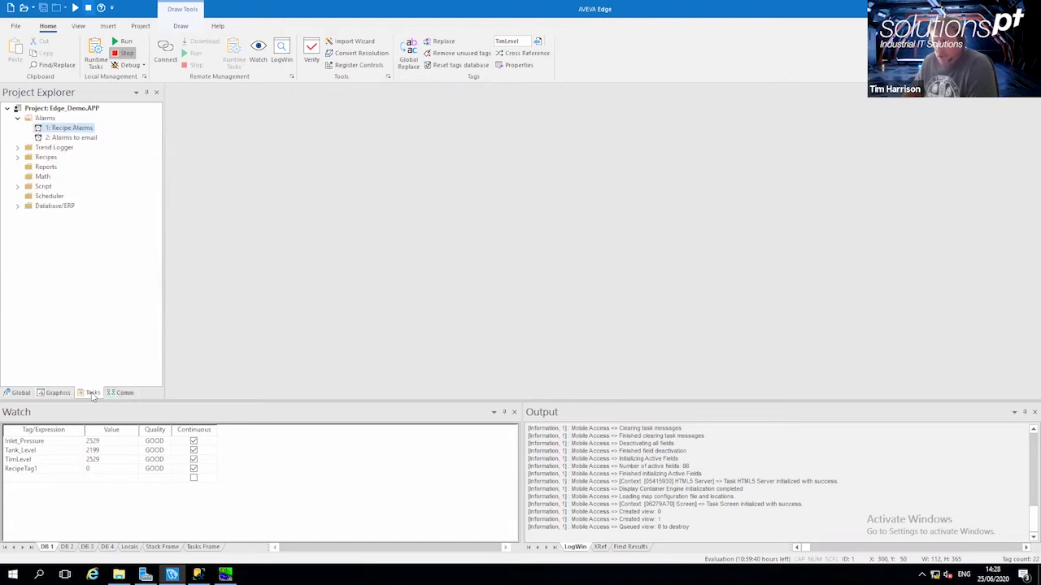
pyautogui.doubleClick(68, 131)
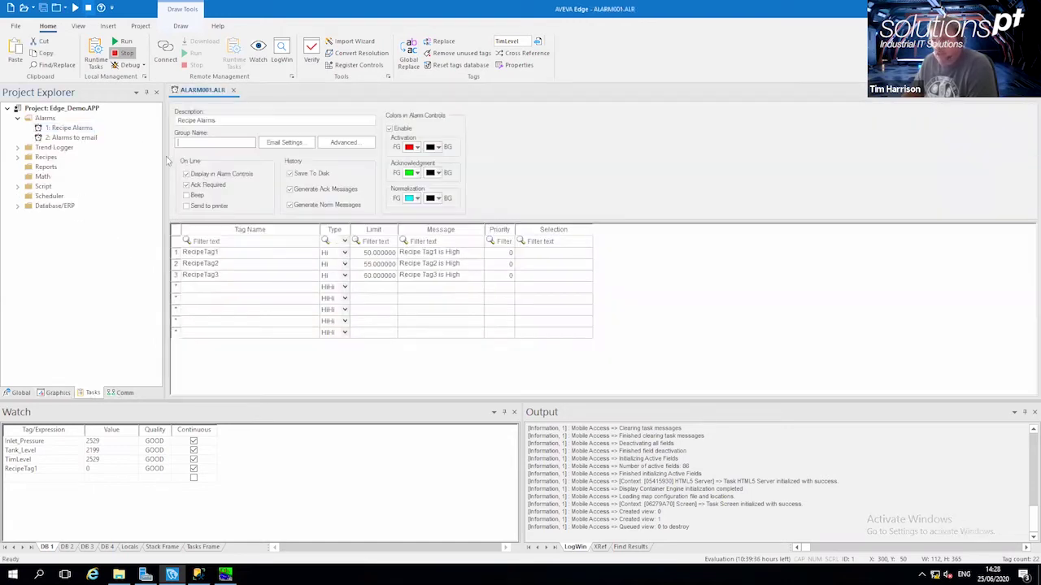
pyautogui.click(199, 288)
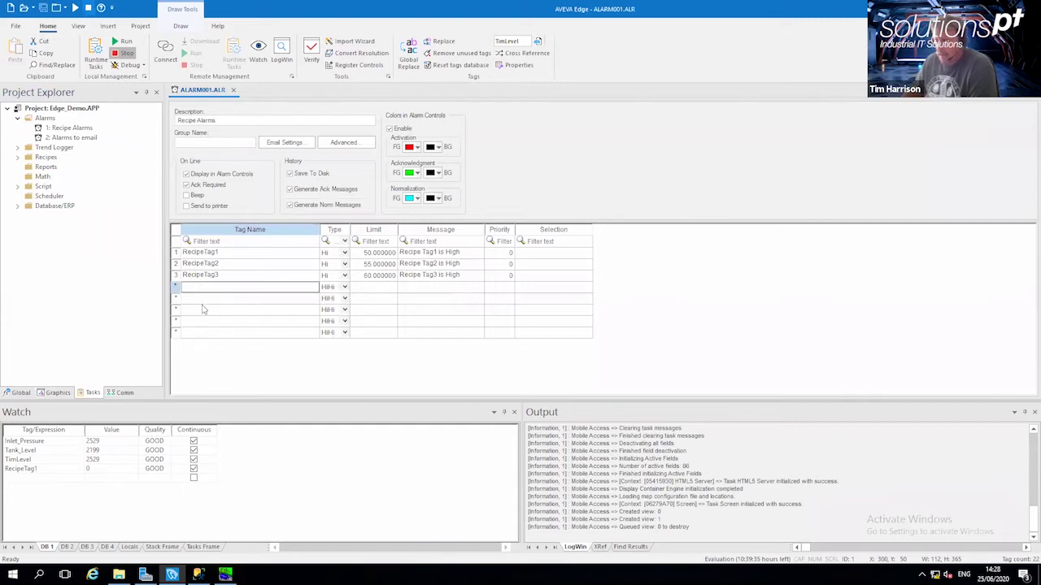
pyautogui.doubleClick(203, 289)
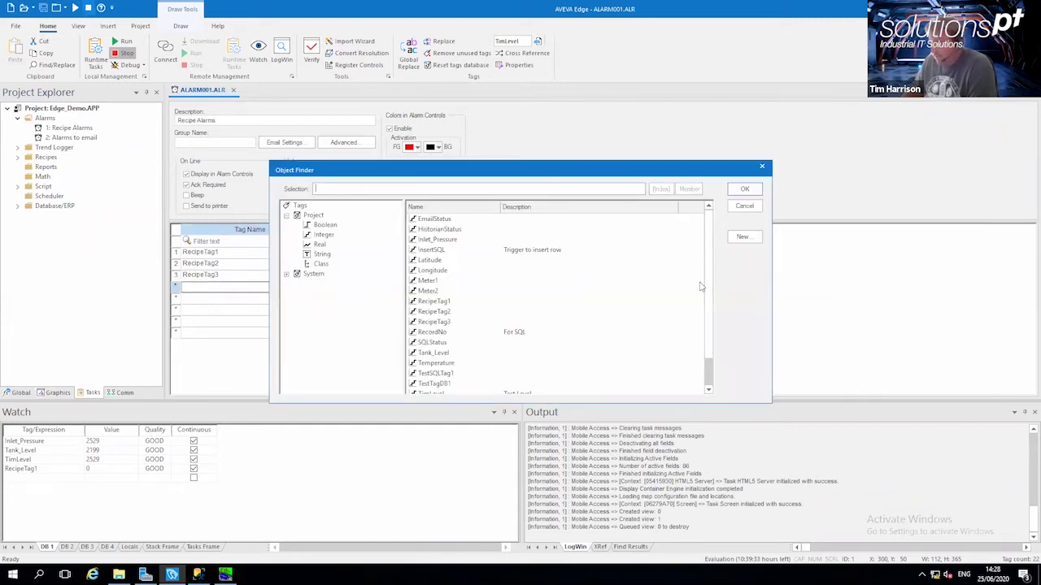
pyautogui.scroll(-1, 706, 285)
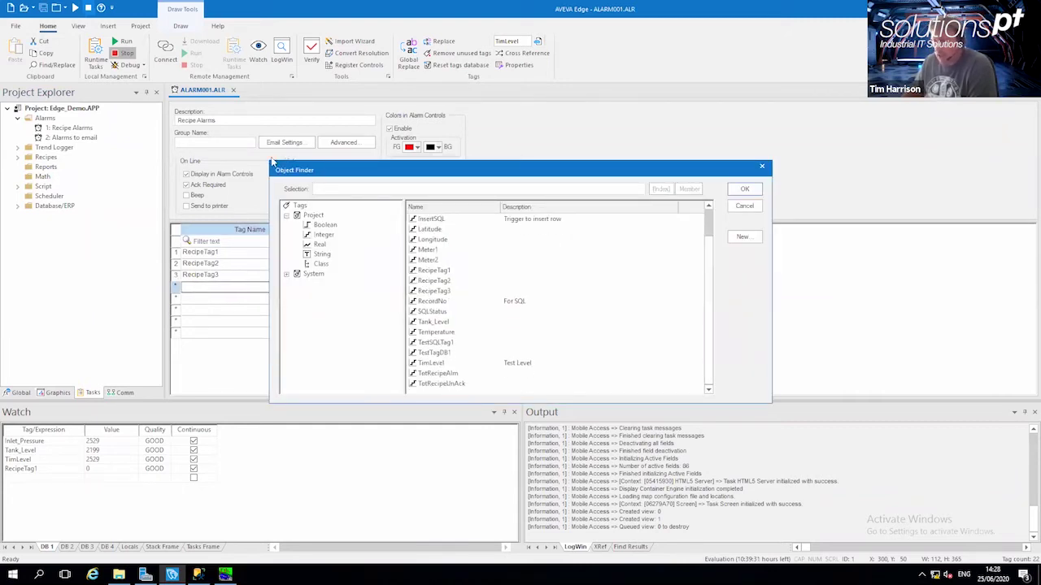
pyautogui.doubleClick(436, 333)
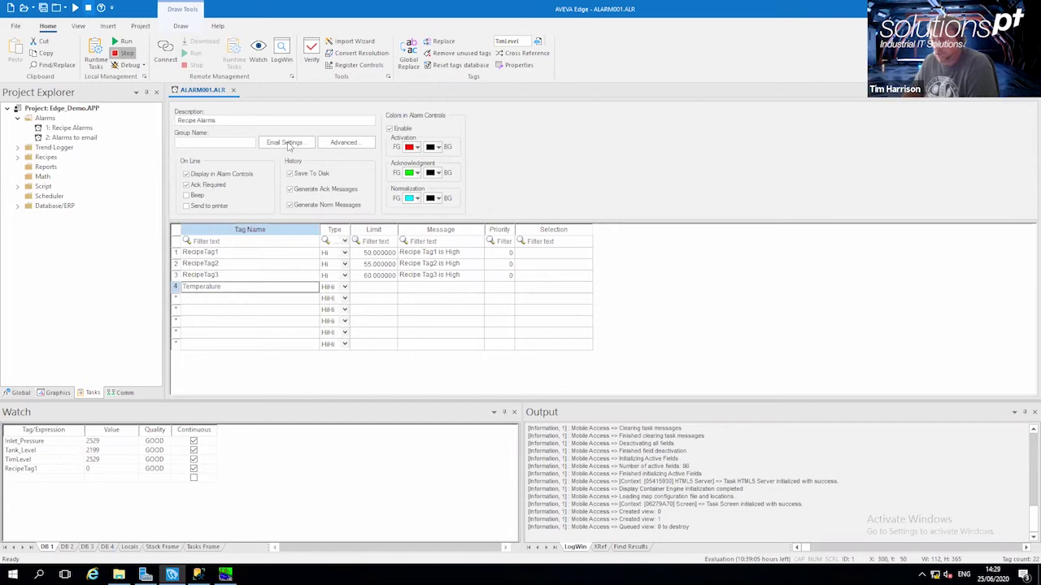
# Set the Temperature alarm's limit to 100 and look over the worksheet's email settings without changing them
pyautogui.click(372, 291)
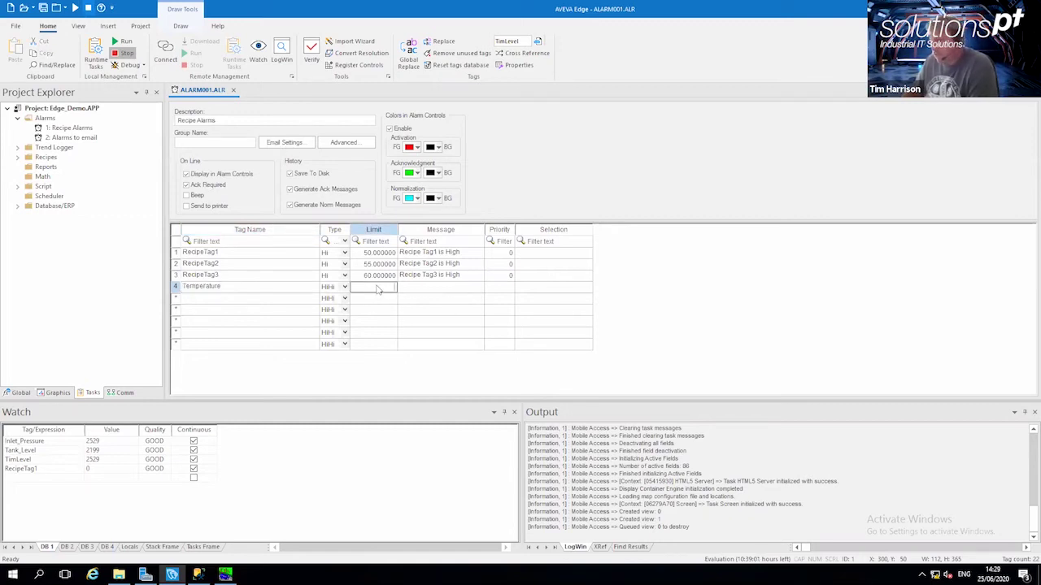
pyautogui.write('100')
pyautogui.press('Return')
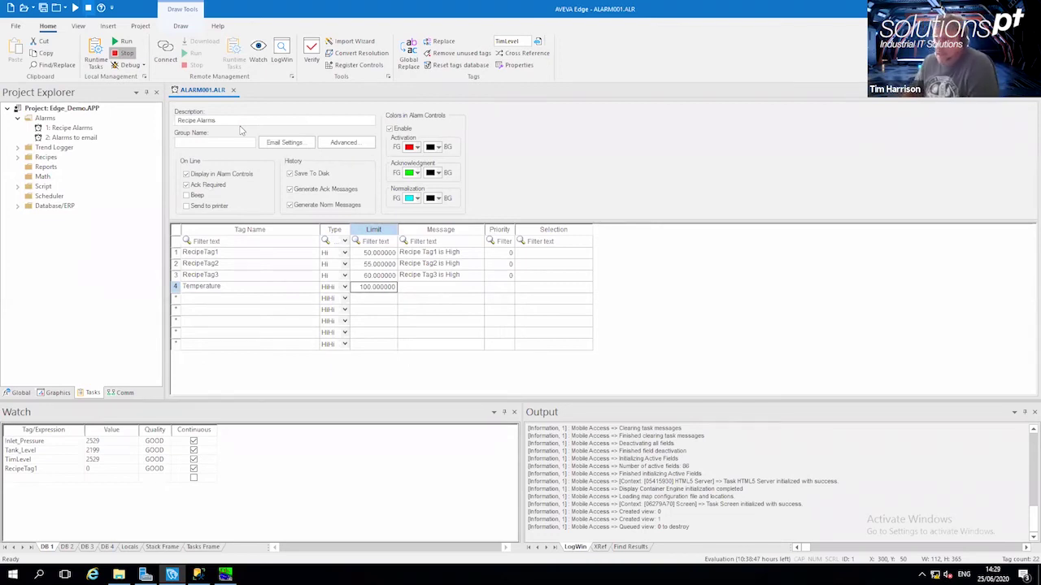
pyautogui.click(284, 144)
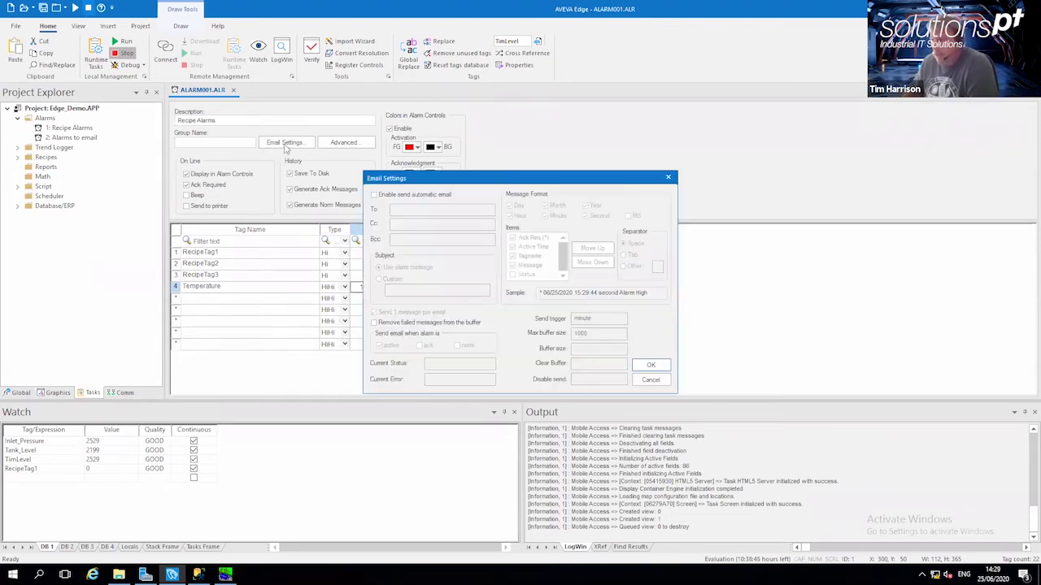
pyautogui.click(651, 380)
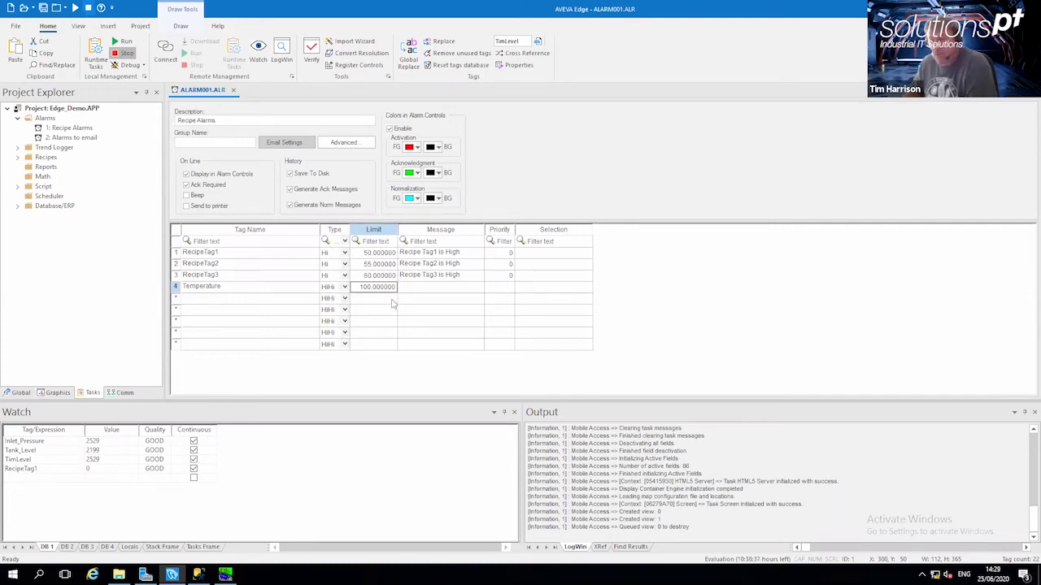
# Enter "Temperature is too High" as the Temperature alarm's message
pyautogui.click(431, 289)
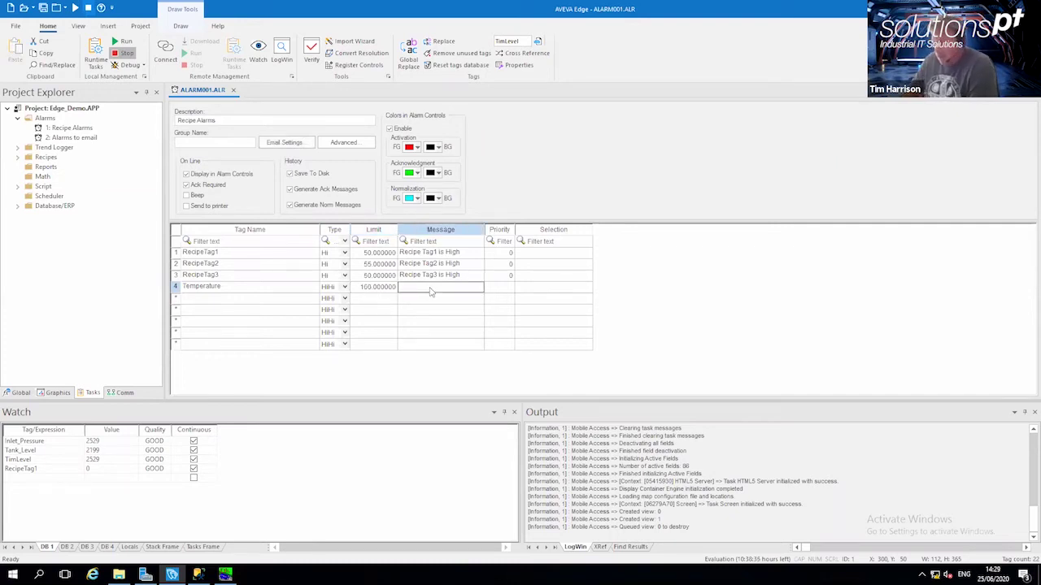
pyautogui.write('Temperature is too High')
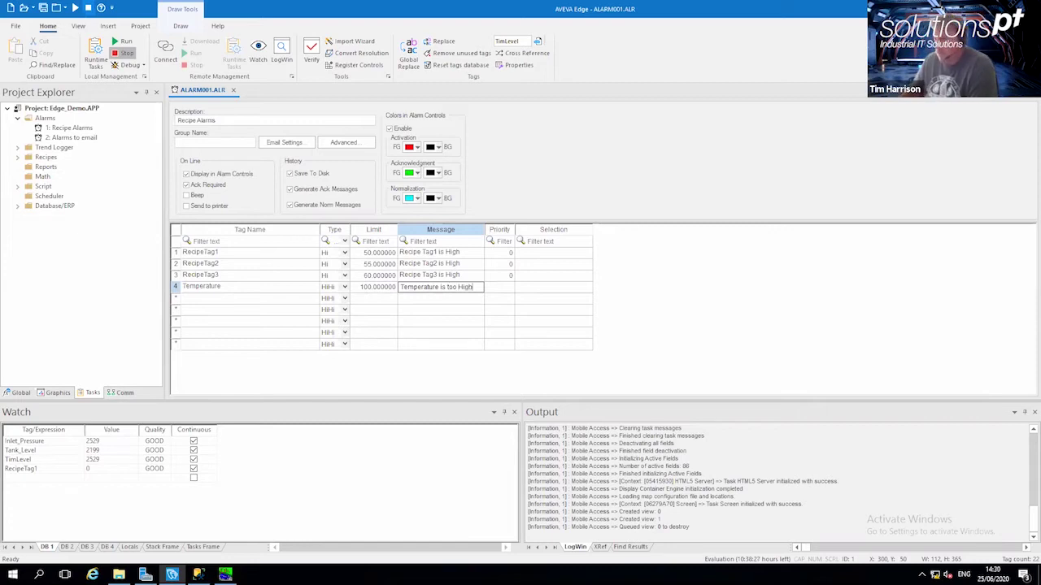
pyautogui.click(496, 299)
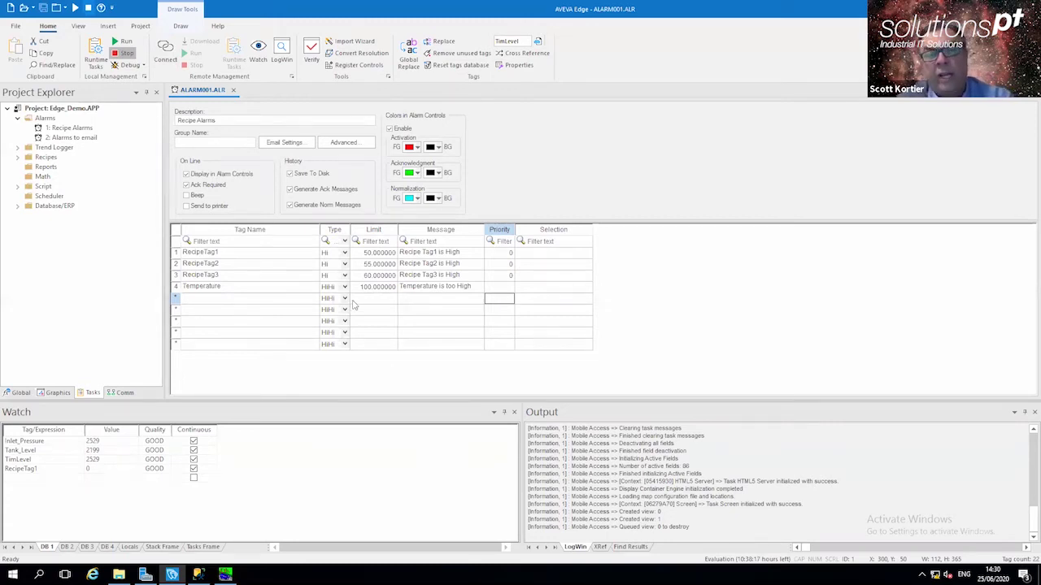
# Append the bracketed Temperature tag reference to the alarm message and widen the Message column to fit the text on one line
pyautogui.click(468, 289)
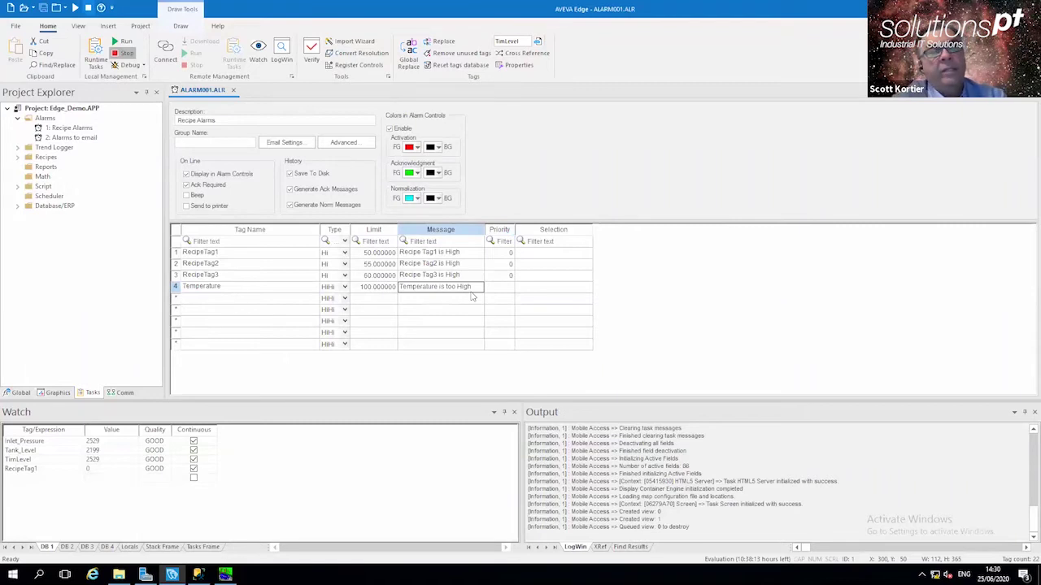
pyautogui.click(477, 289)
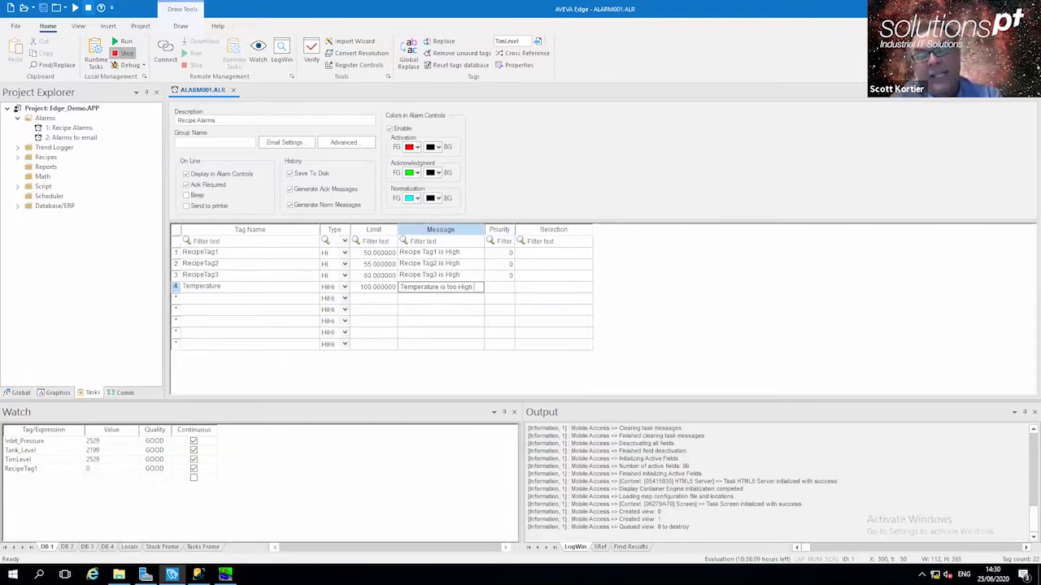
pyautogui.write('(Temperature')
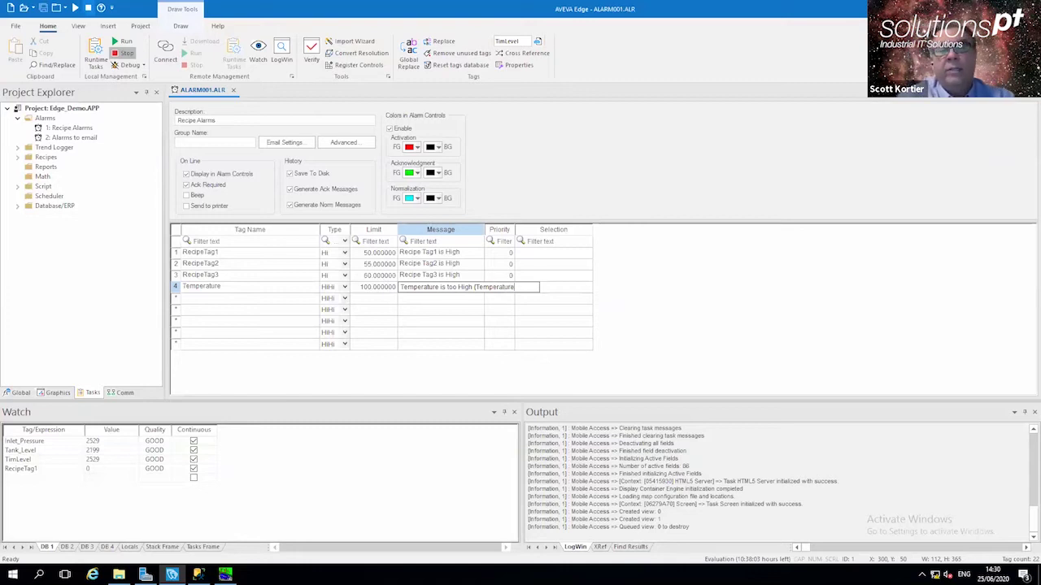
pyautogui.press('Return')
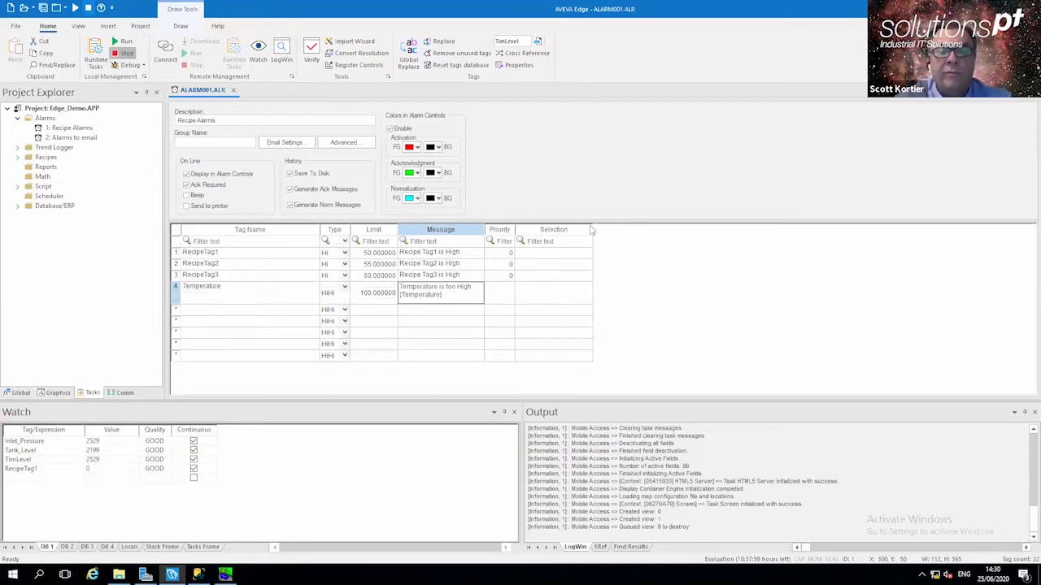
pyautogui.moveTo(483, 228); pyautogui.dragTo(518, 229)
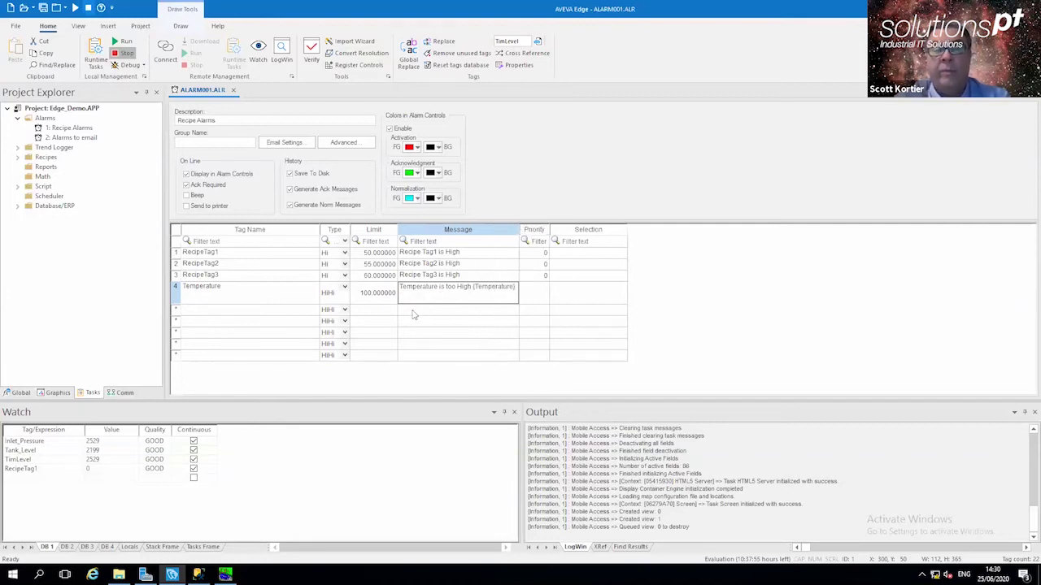
# Save the alarm worksheet and run the project
pyautogui.click(43, 8)
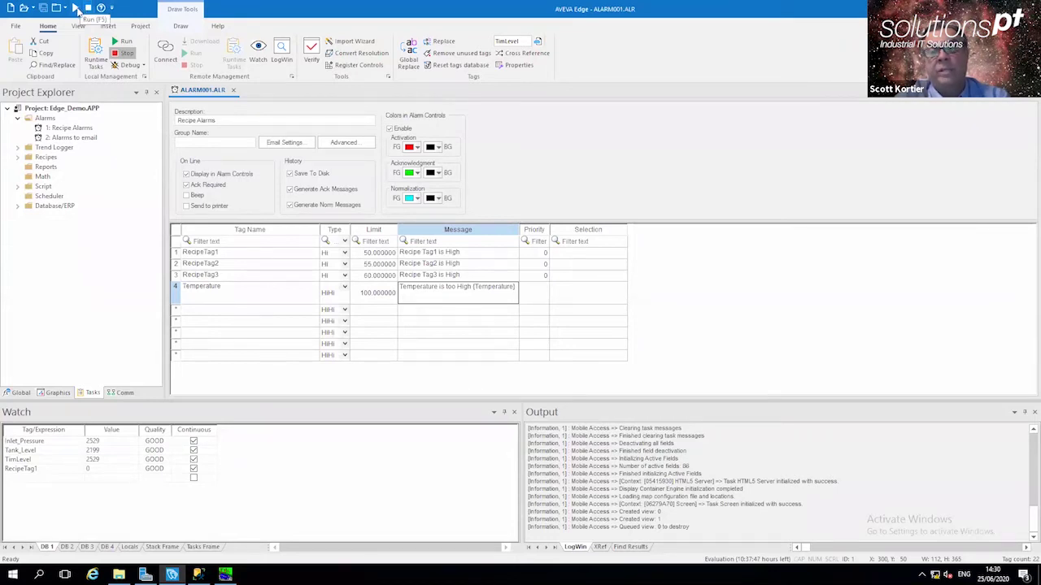
pyautogui.click(75, 8)
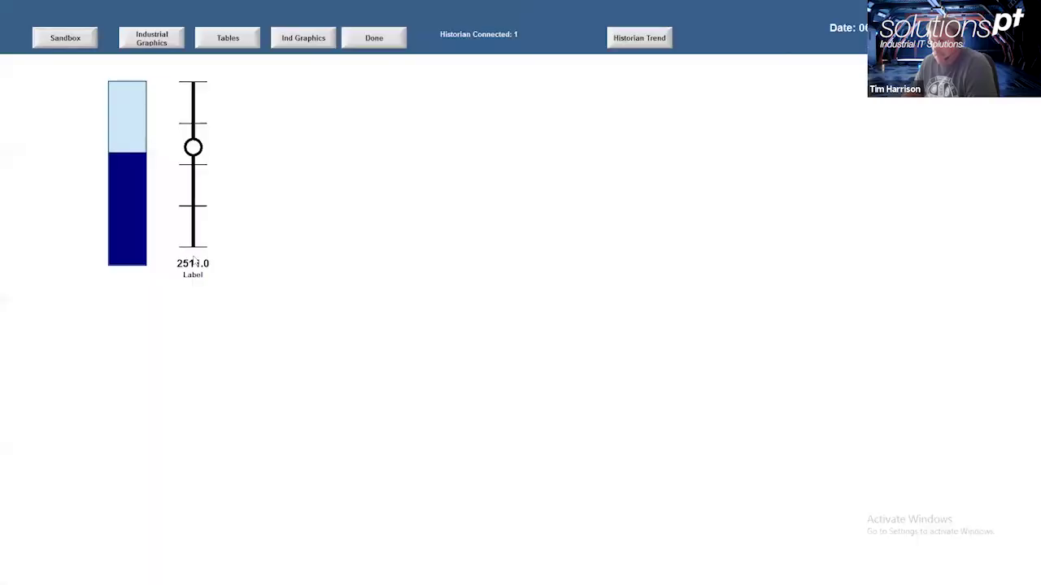
# Set the running project's slider to 0 and draw an Alarm/Event control about 875 by 373 pixels beside the slider on the Sandbox screen
pyautogui.moveTo(195, 147); pyautogui.dragTo(195, 248)
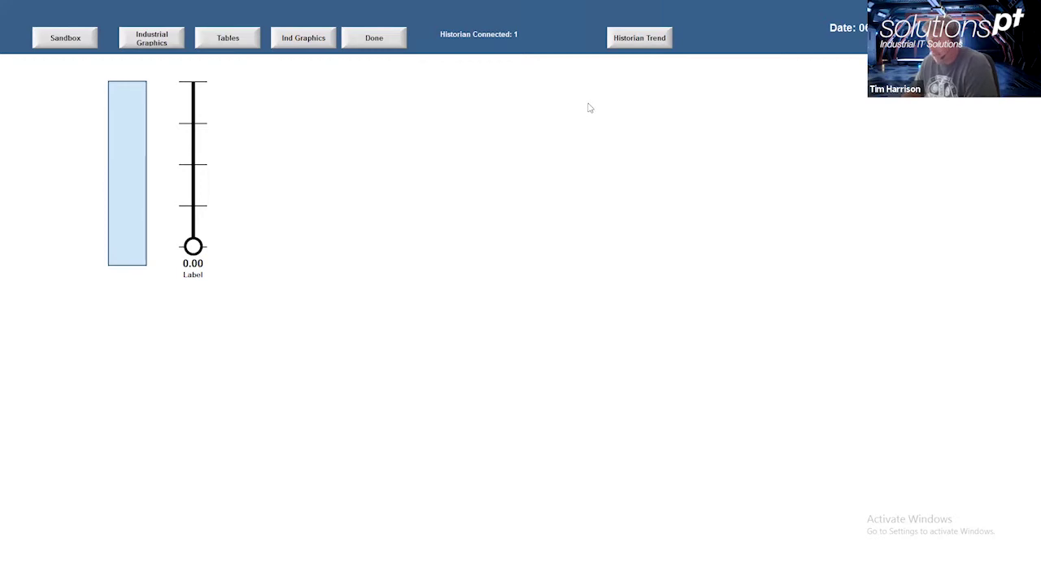
pyautogui.hotkey('alt', 'Tab')
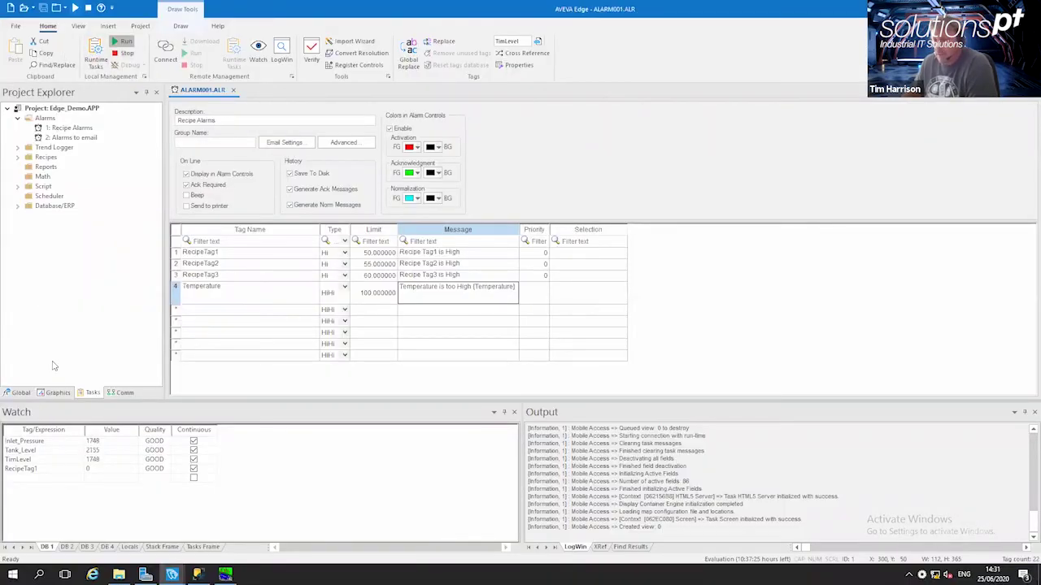
pyautogui.click(57, 394)
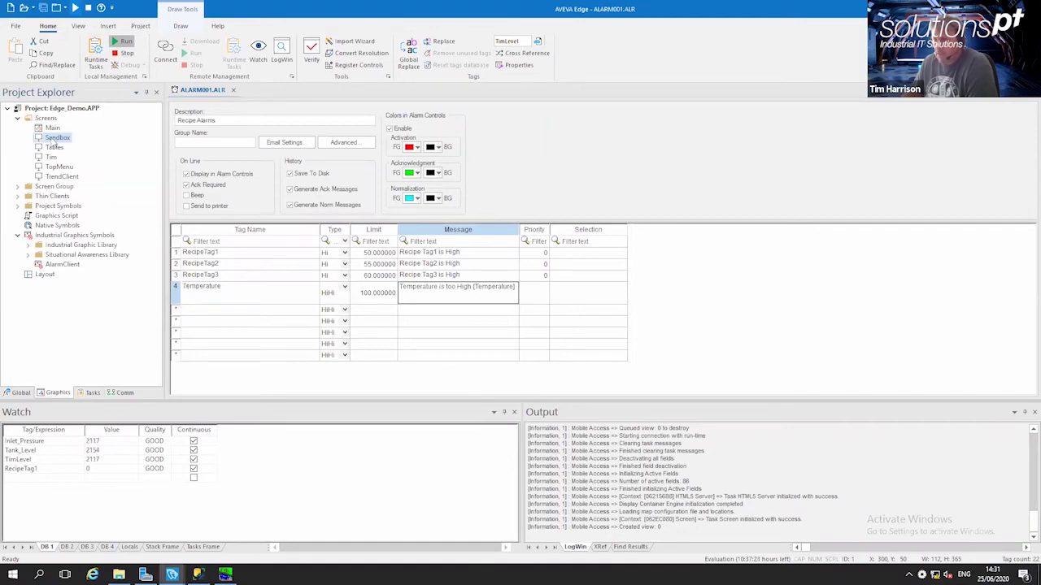
pyautogui.doubleClick(55, 138)
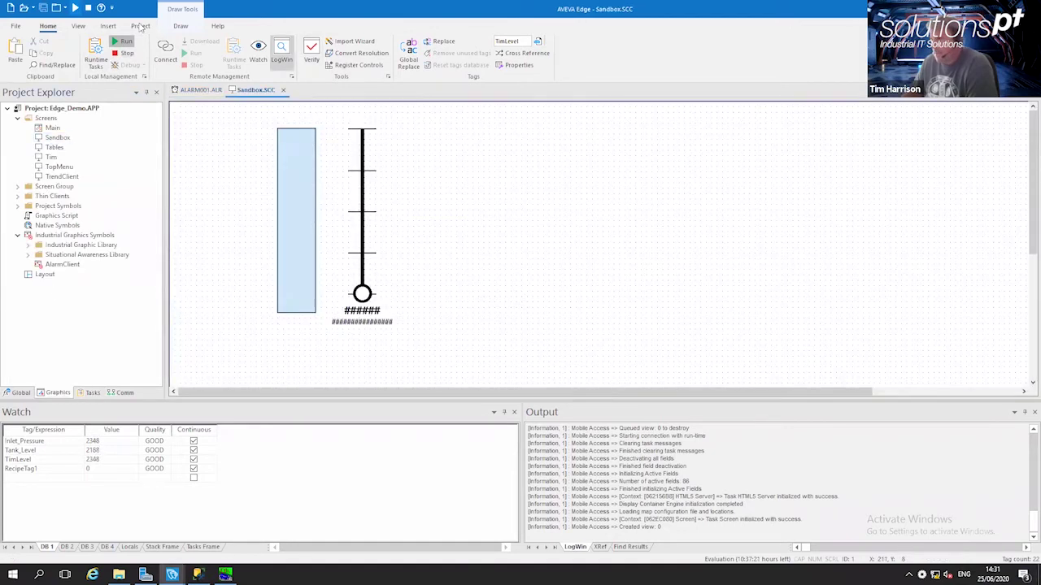
pyautogui.click(181, 26)
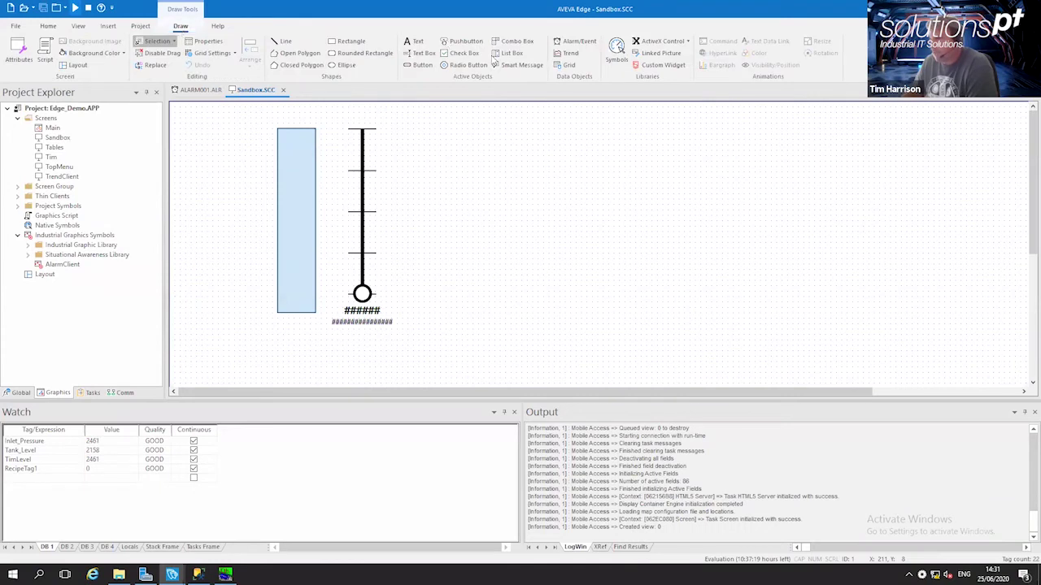
pyautogui.click(577, 42)
pyautogui.moveTo(473, 137); pyautogui.dragTo(947, 339)
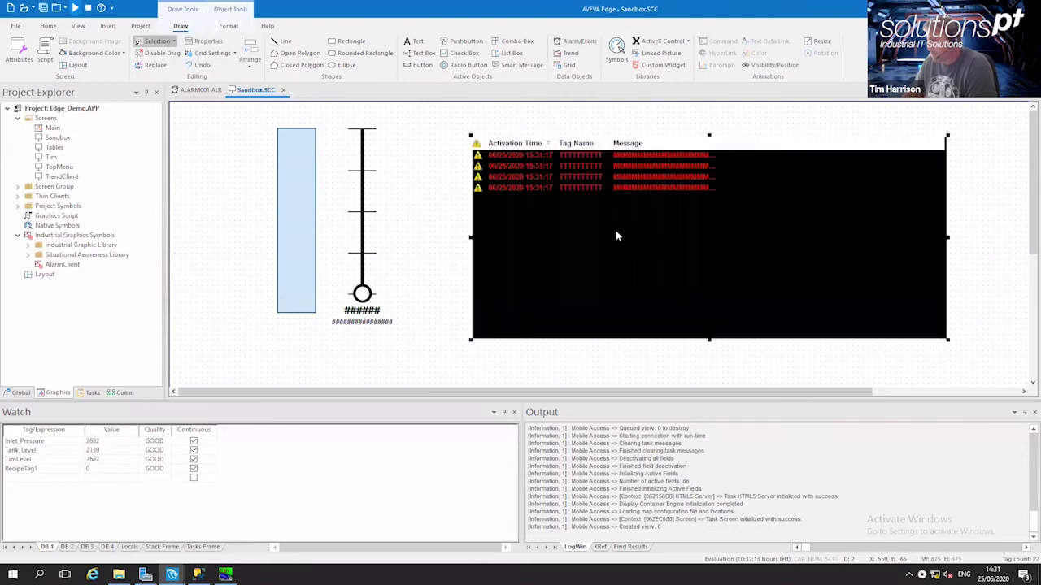
# Keep the alarm control's type as Alarm Online and look over its advanced settings without changing them
pyautogui.doubleClick(623, 204)
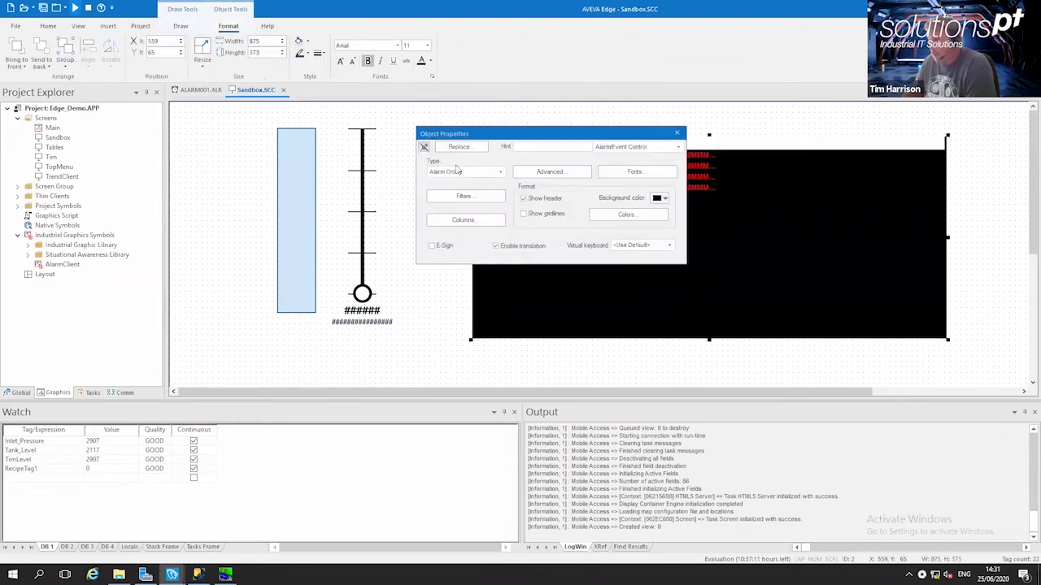
pyautogui.click(500, 173)
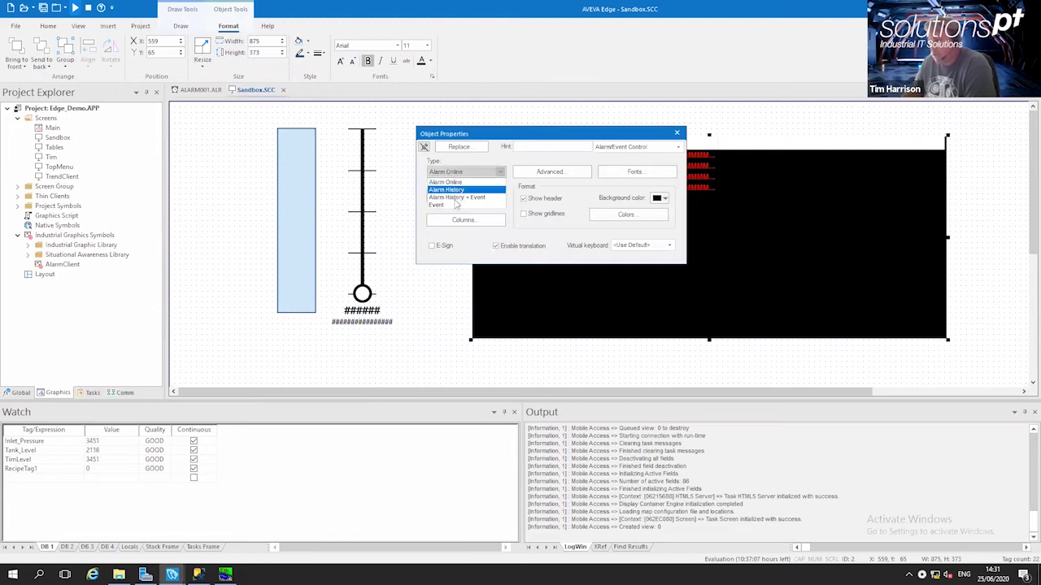
pyautogui.click(460, 184)
pyautogui.click(563, 172)
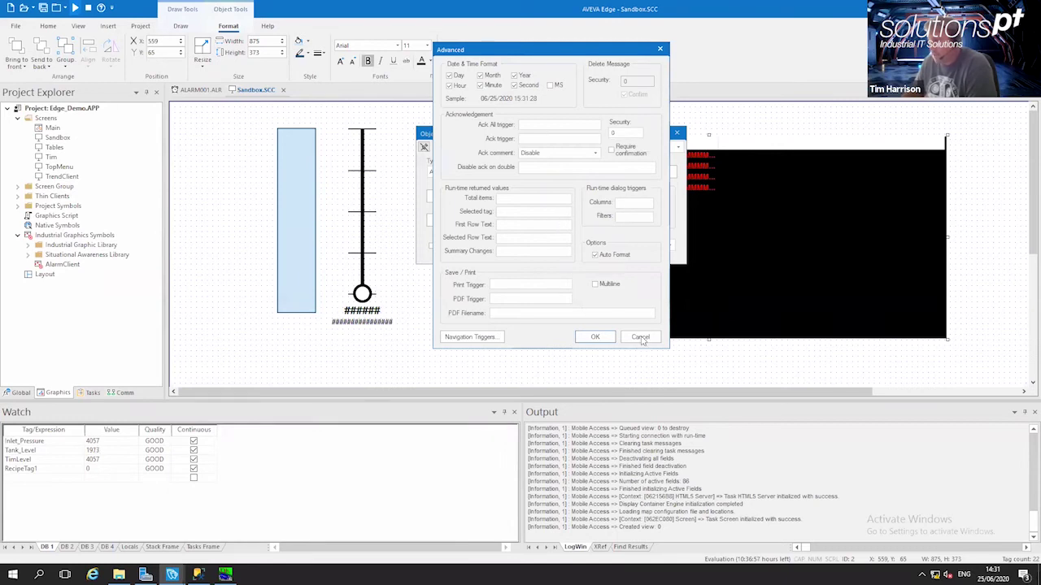
pyautogui.click(640, 338)
# Add the Comment column to the alarm control's visible columns and close its properties
pyautogui.click(455, 221)
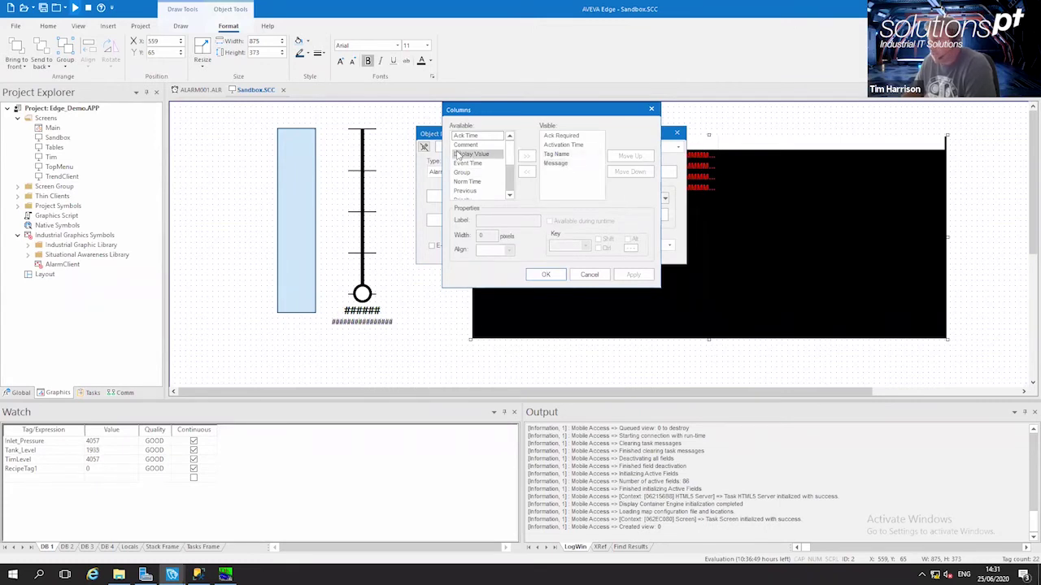
pyautogui.click(467, 144)
pyautogui.click(527, 171)
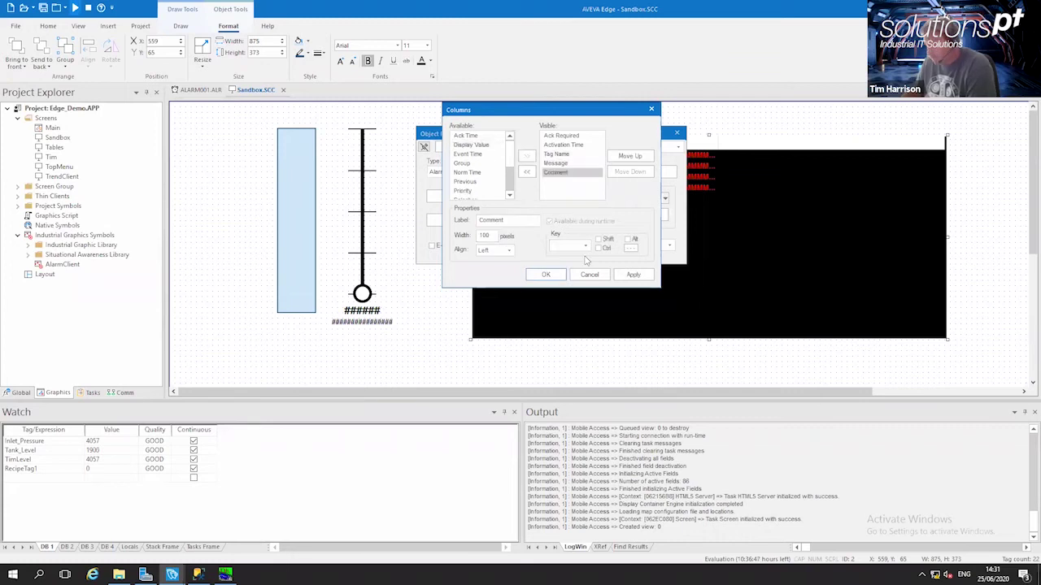
pyautogui.click(547, 274)
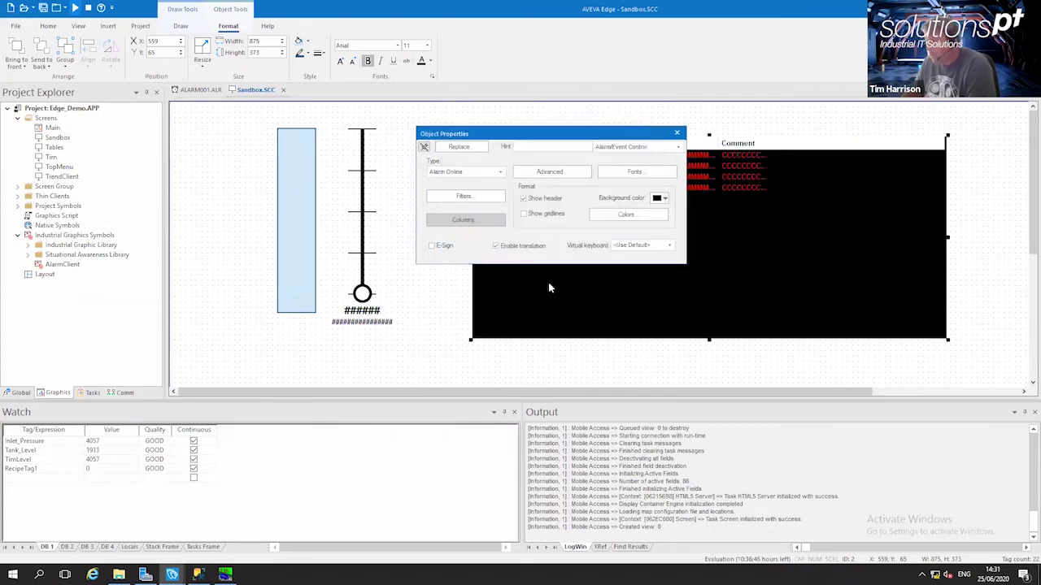
pyautogui.click(676, 132)
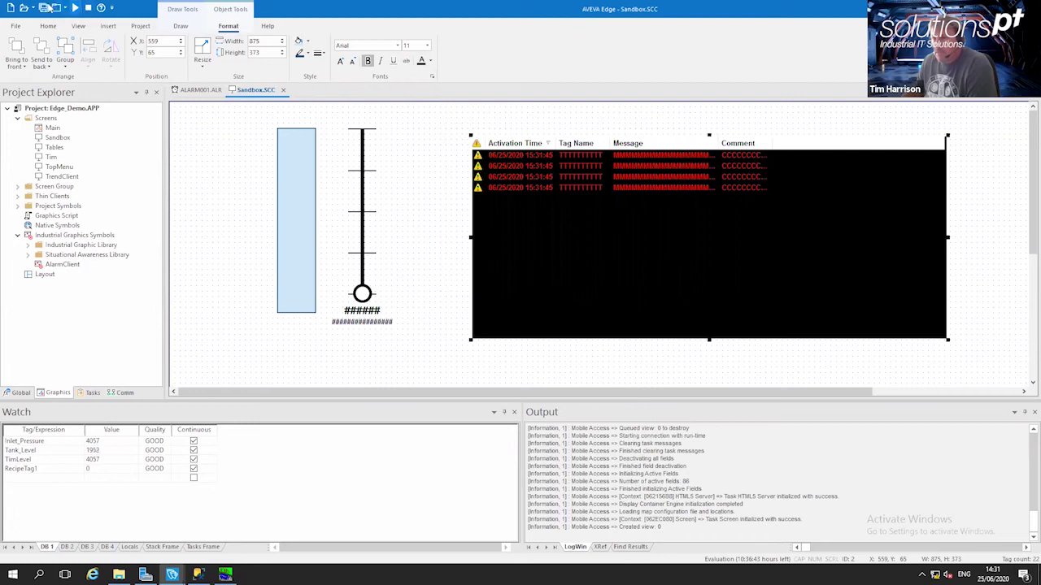
# Save the Sandbox screen and test the Temperature alarm in the running project by moving the slider to about 1474 and down to about 559
pyautogui.click(45, 9)
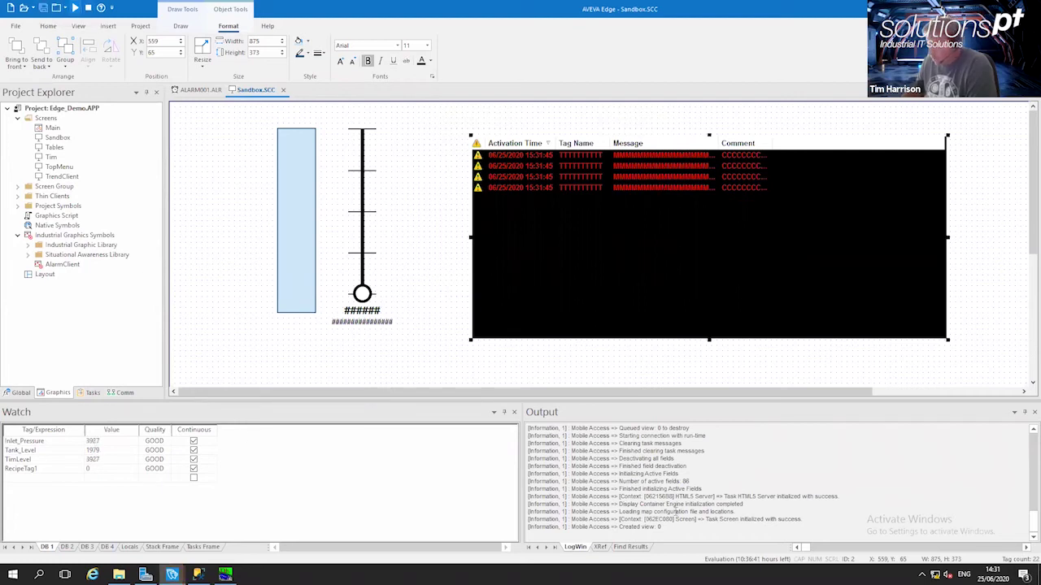
pyautogui.moveTo(171, 575)
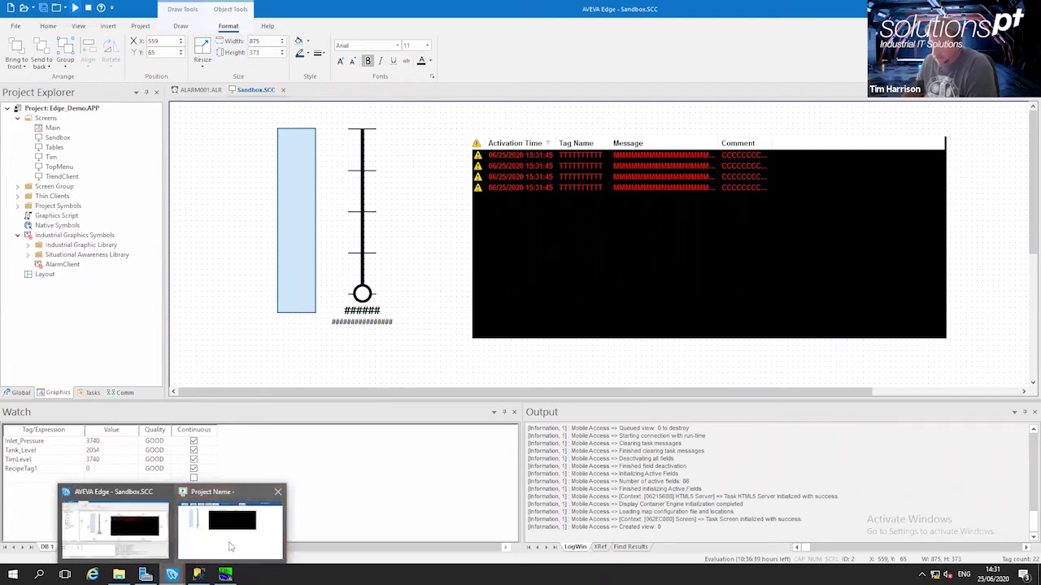
pyautogui.click(231, 533)
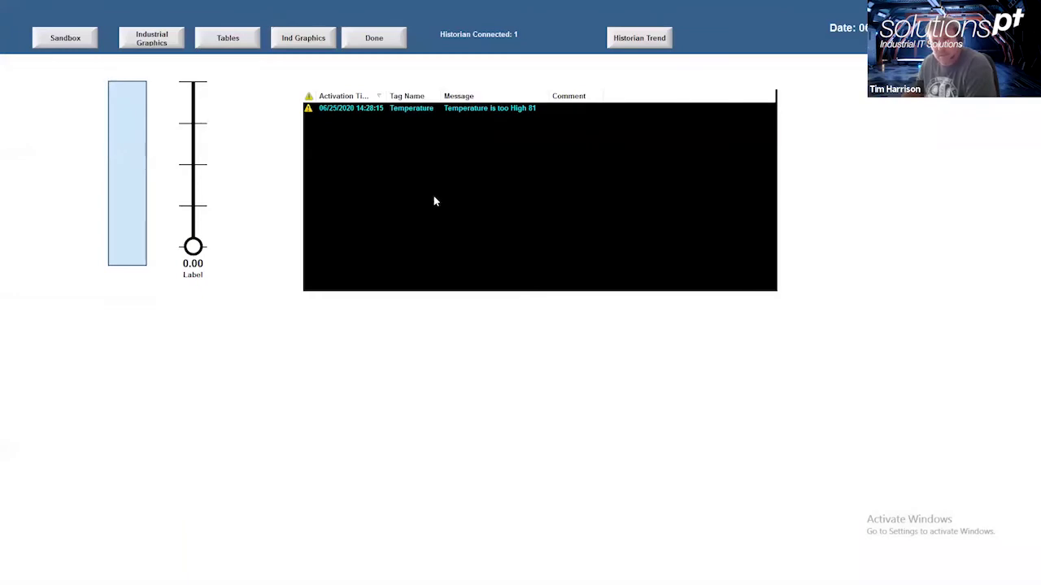
pyautogui.click(397, 111)
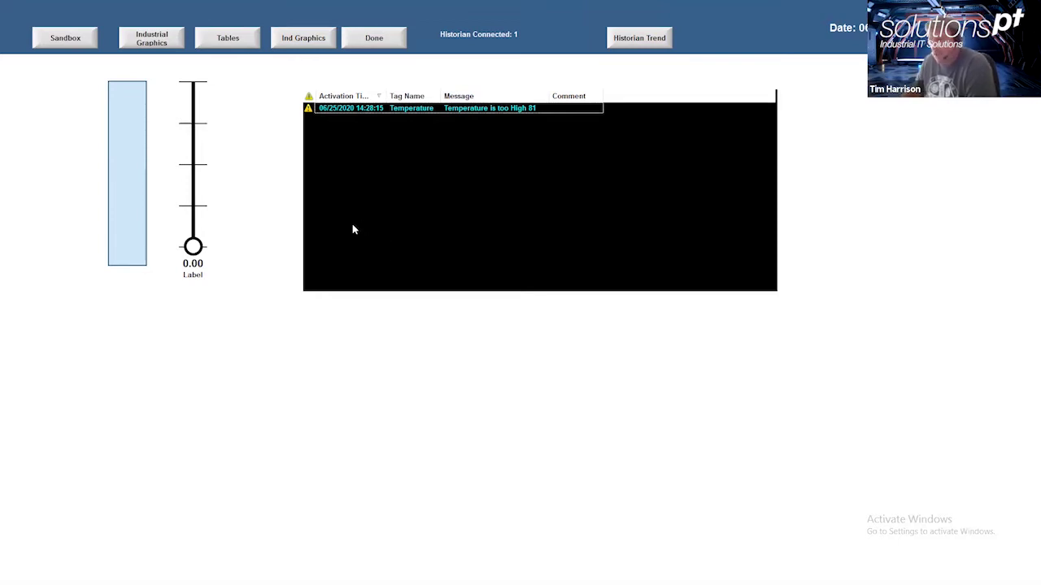
pyautogui.moveTo(194, 242); pyautogui.dragTo(205, 185)
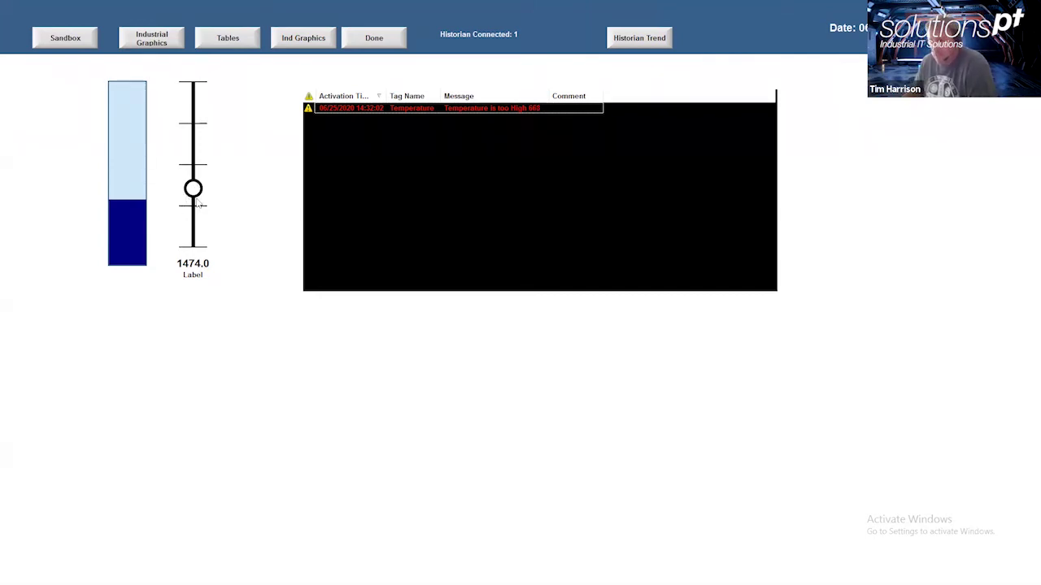
pyautogui.moveTo(193, 192); pyautogui.dragTo(193, 226)
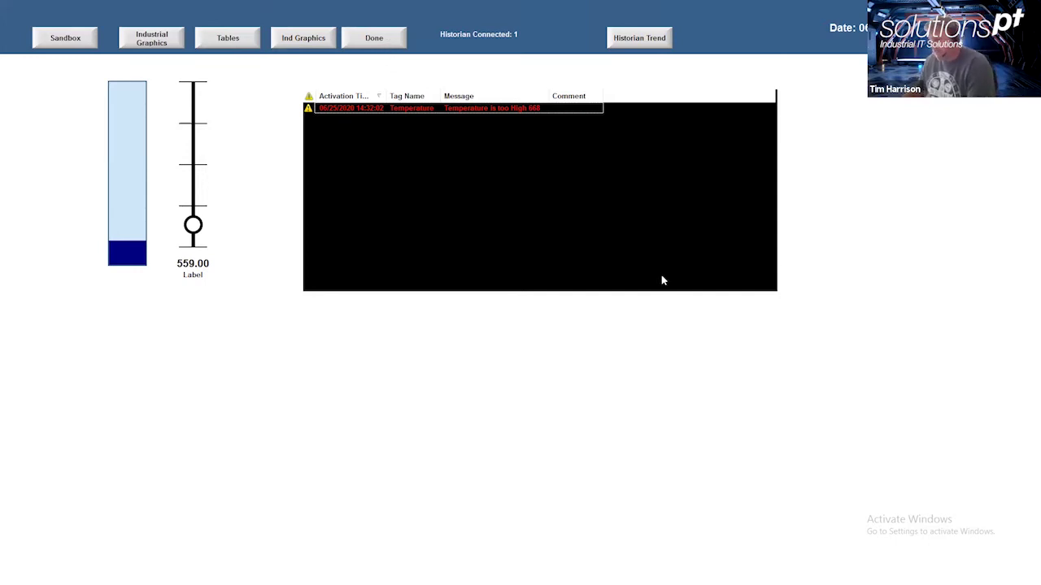
# Return to the project editor and create a new Trend Logger worksheet
pyautogui.hotkey('alt', 'Tab')
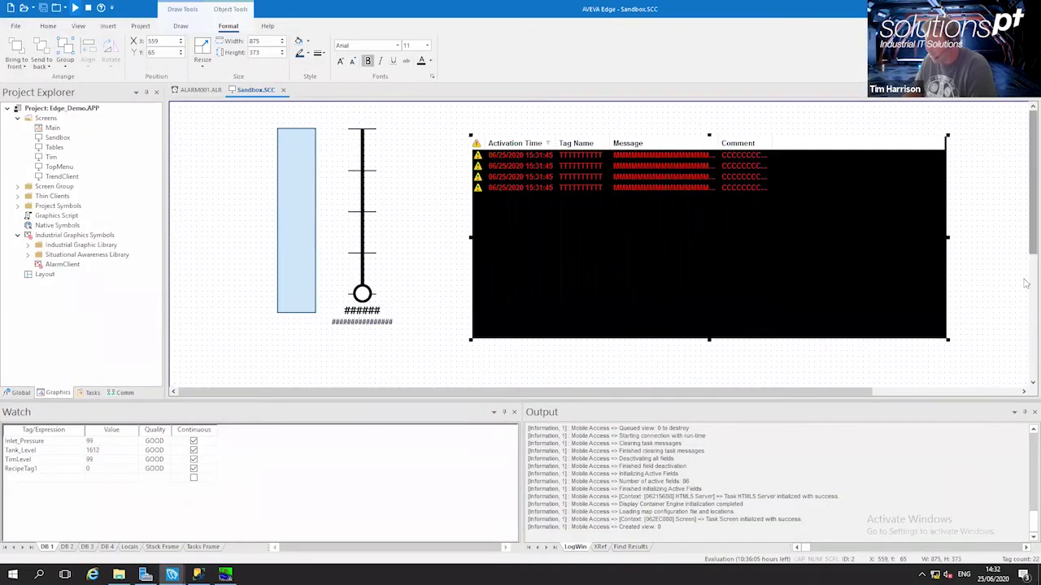
pyautogui.scroll(-3, 1026, 283)
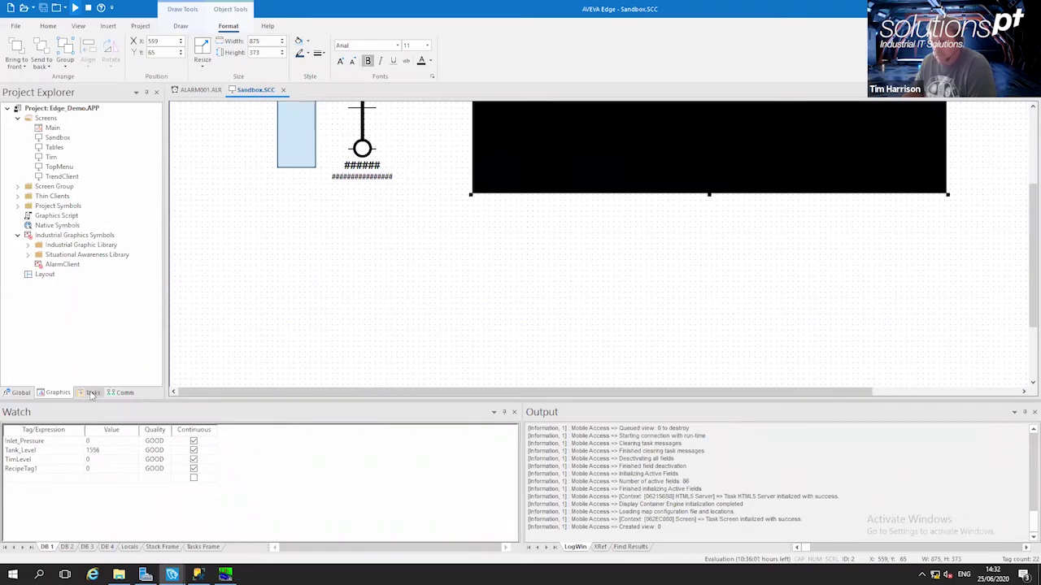
pyautogui.click(92, 393)
pyautogui.click(18, 147)
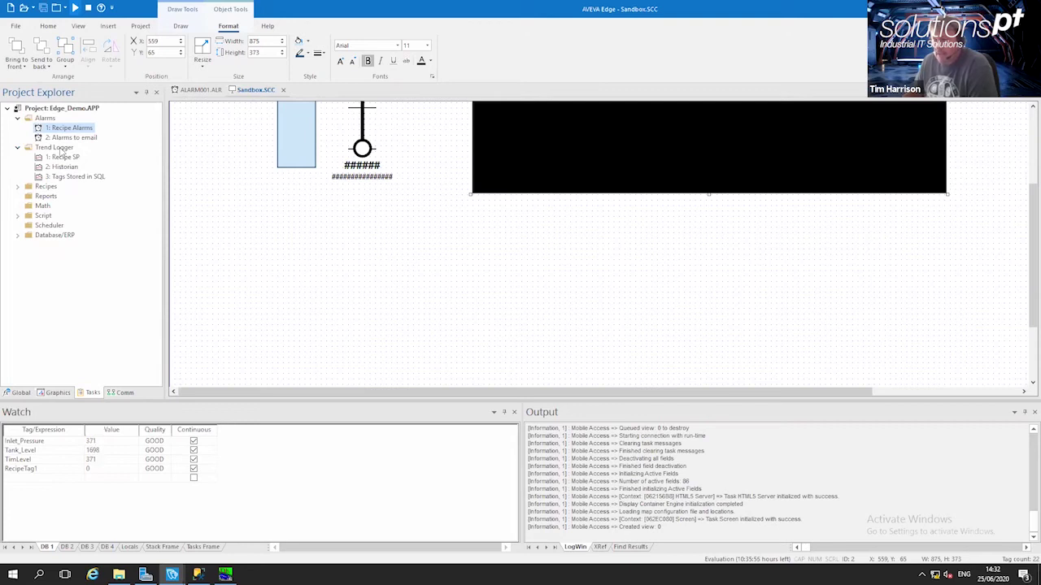
pyautogui.click(60, 149)
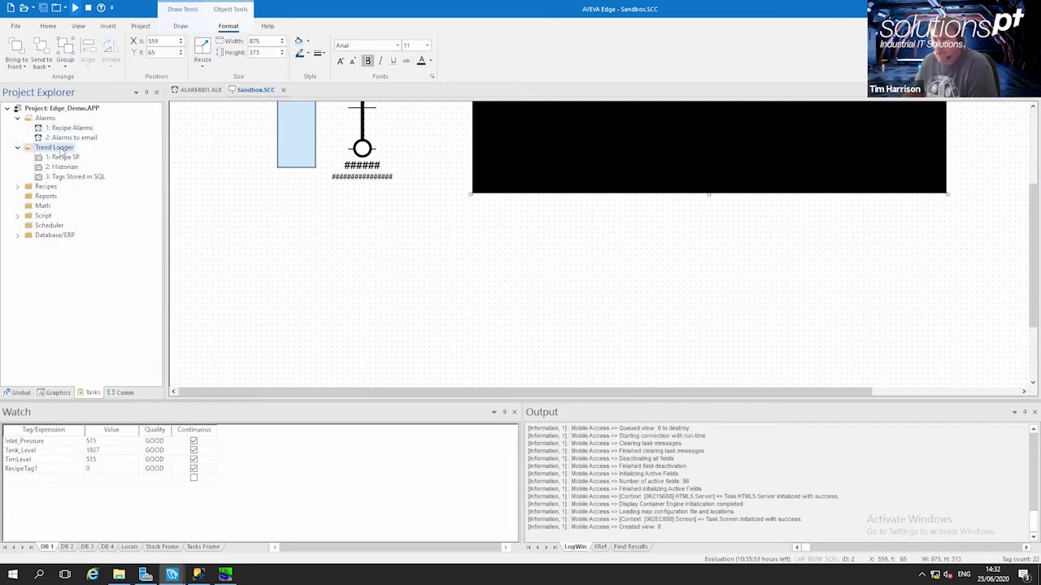
pyautogui.rightClick(75, 151)
pyautogui.doubleClick(84, 159)
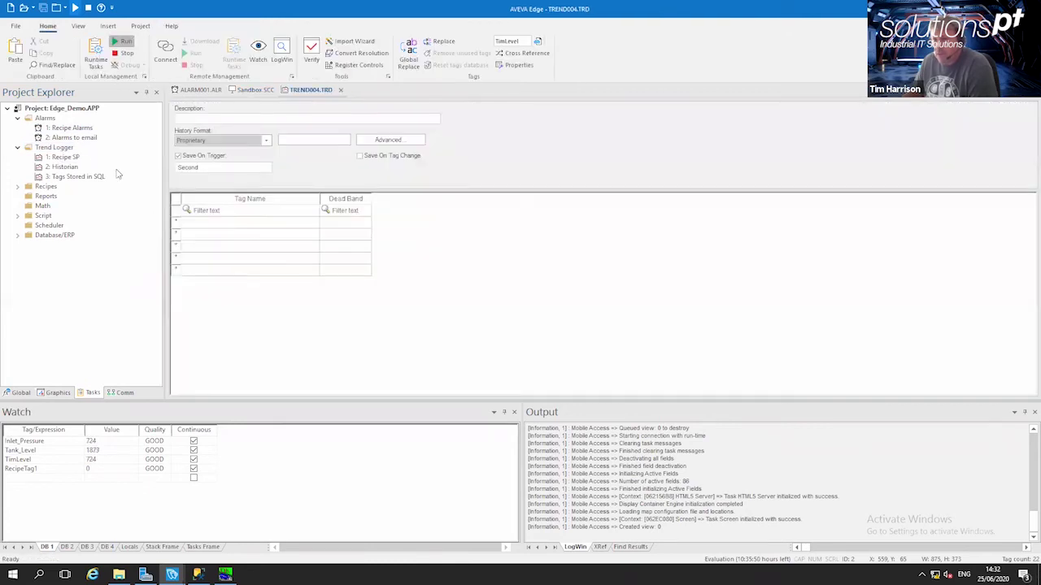
# Describe the trend worksheet as "Temp to SQL" and set its history format to Database
pyautogui.click(210, 119)
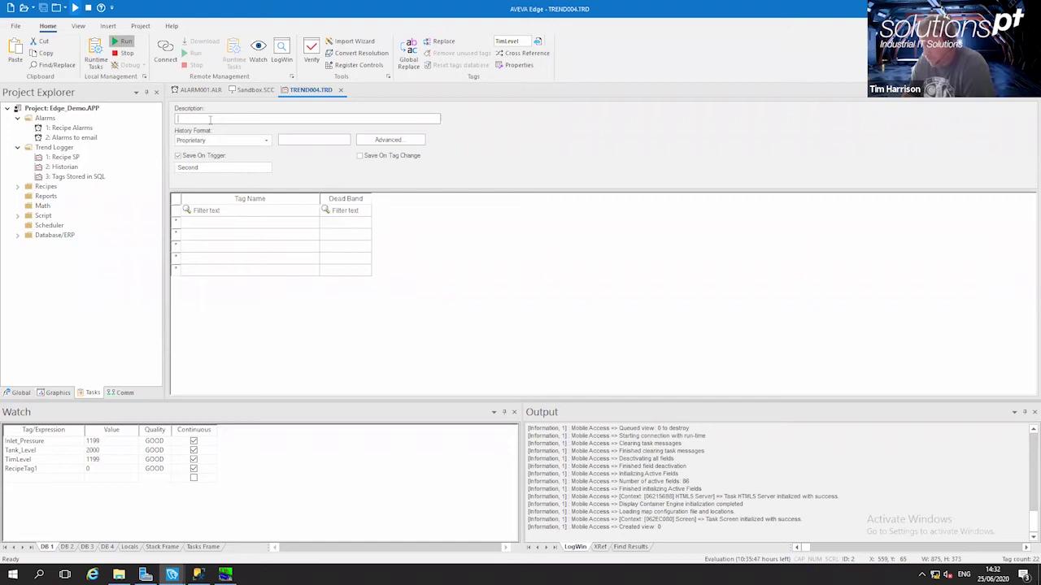
pyautogui.write('Temp to SQL')
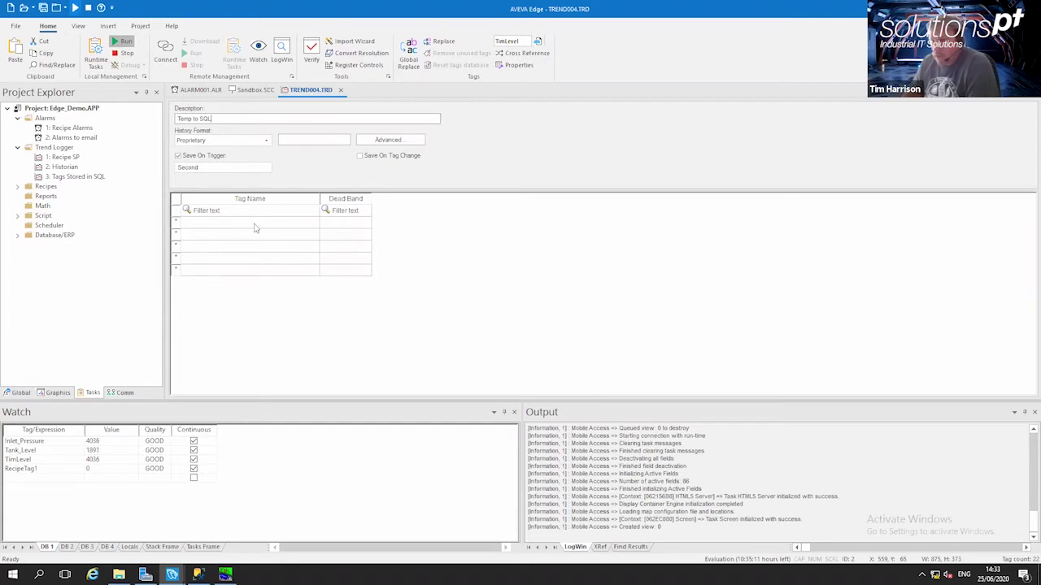
pyautogui.click(265, 142)
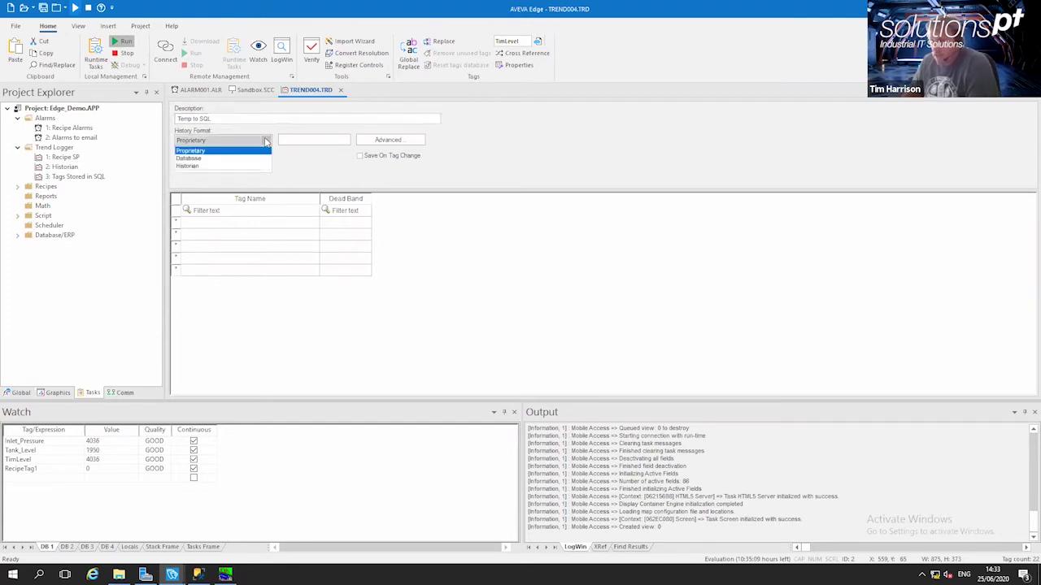
pyautogui.click(216, 159)
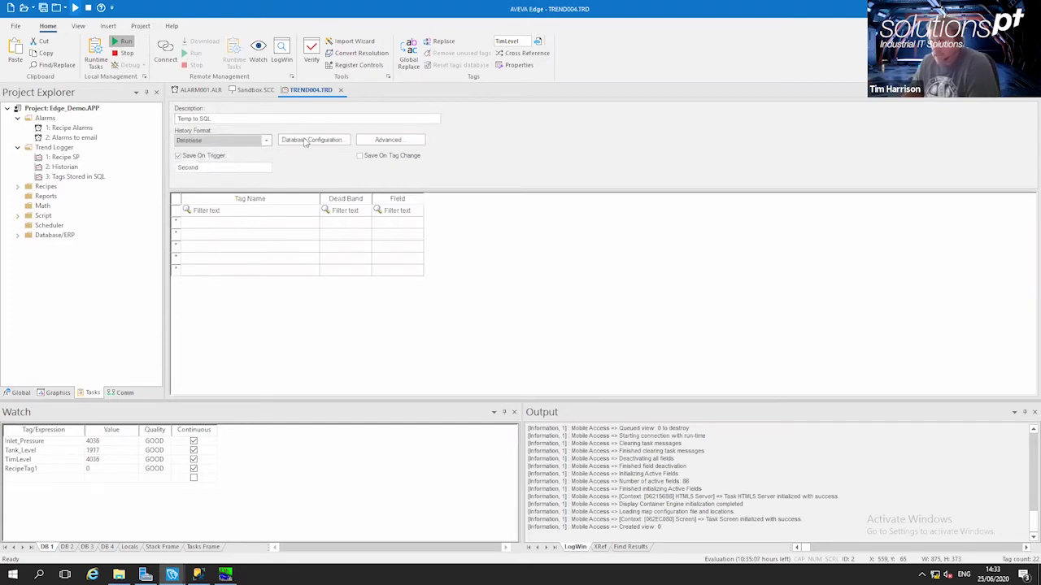
# Review the worksheet's database configuration and the Edge database in SQL Server Management Studio, leaving the configuration unchanged
pyautogui.click(330, 140)
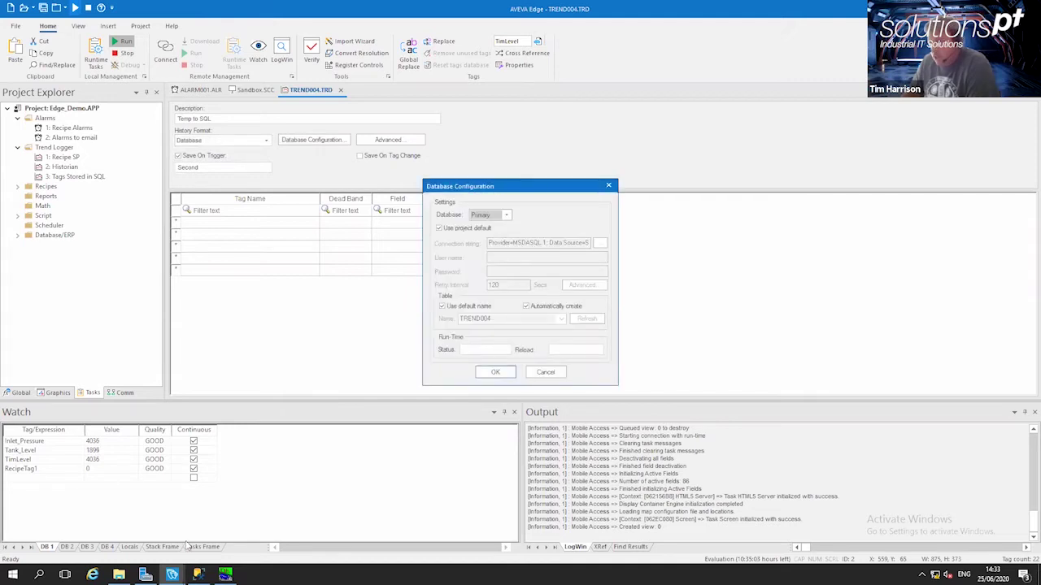
pyautogui.click(197, 575)
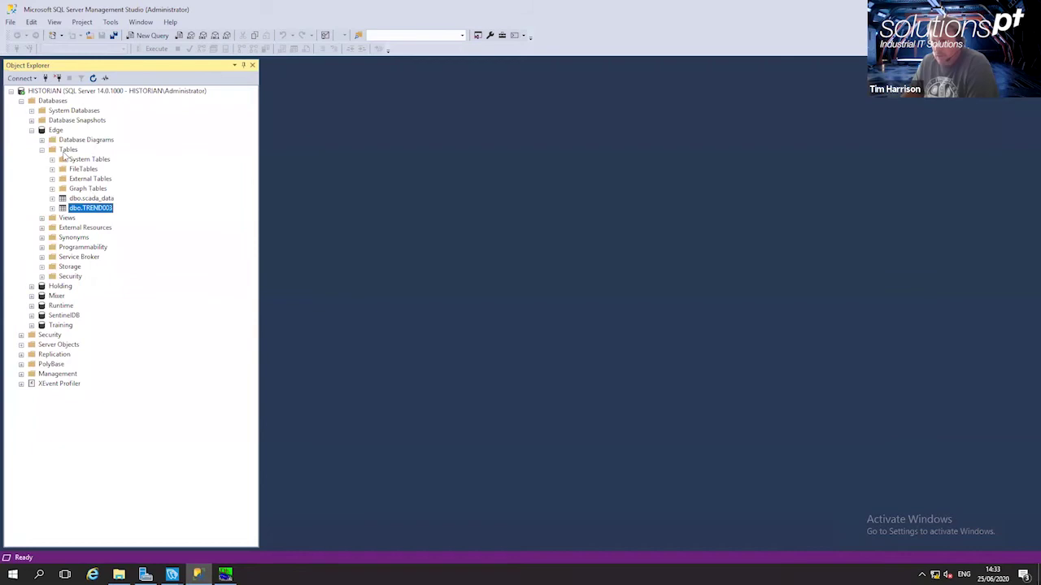
pyautogui.click(55, 131)
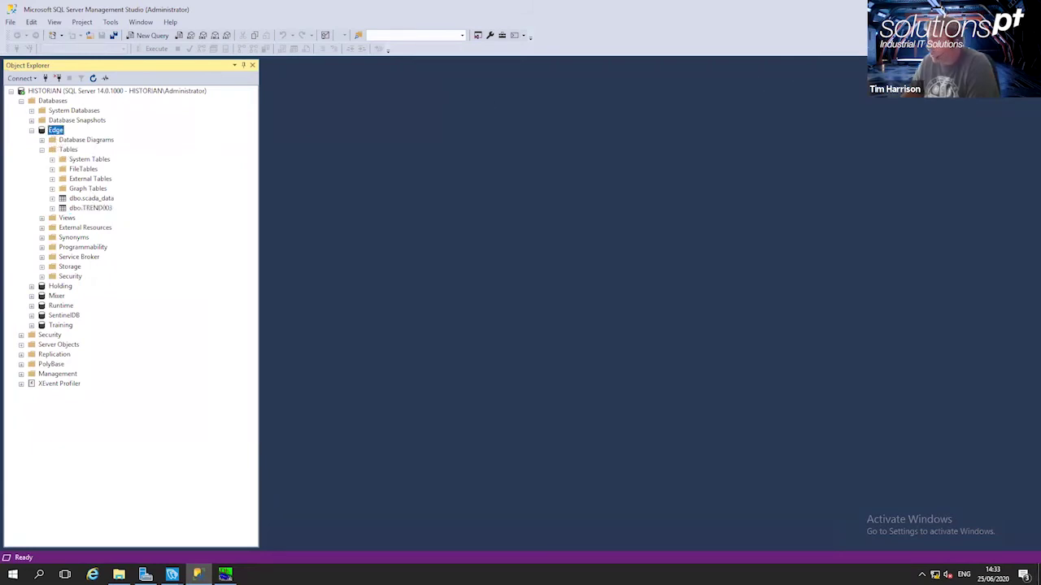
pyautogui.hotkey('alt', 'Tab')
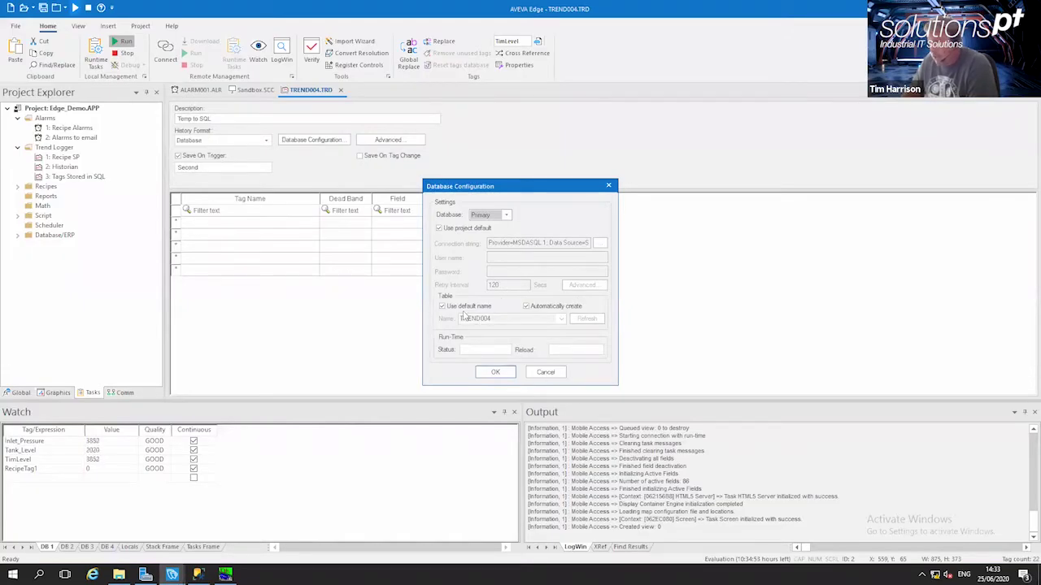
pyautogui.click(546, 372)
# Add the Temperature tag to the first row of the trend worksheet
pyautogui.doubleClick(202, 223)
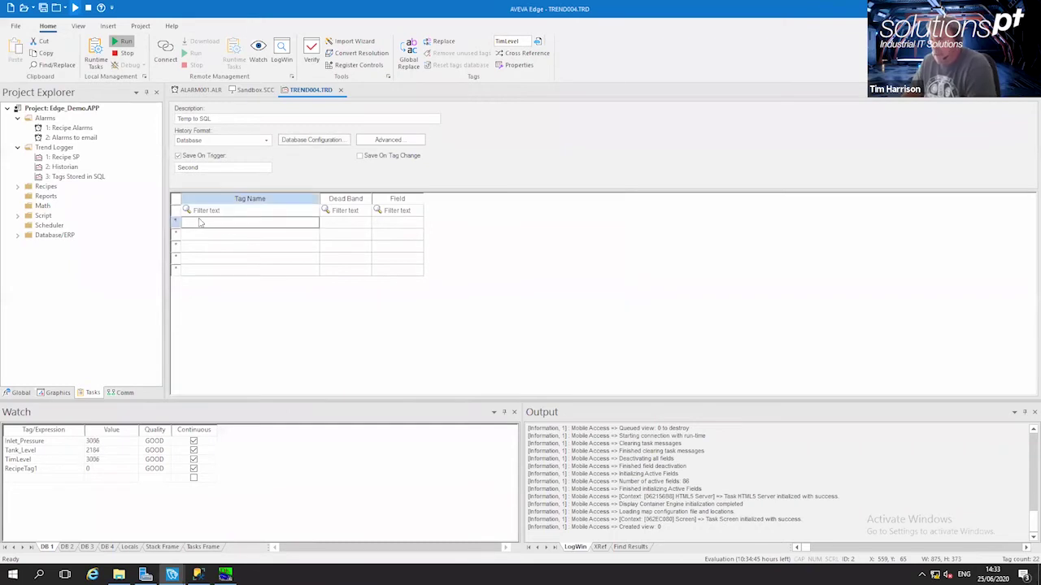
pyautogui.scroll(-1, 513, 325)
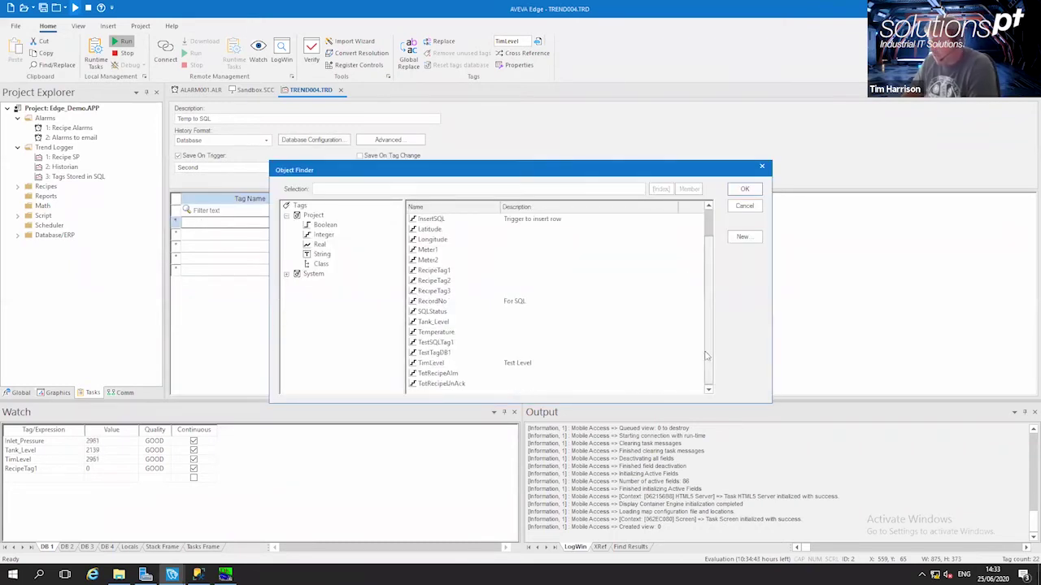
pyautogui.doubleClick(446, 334)
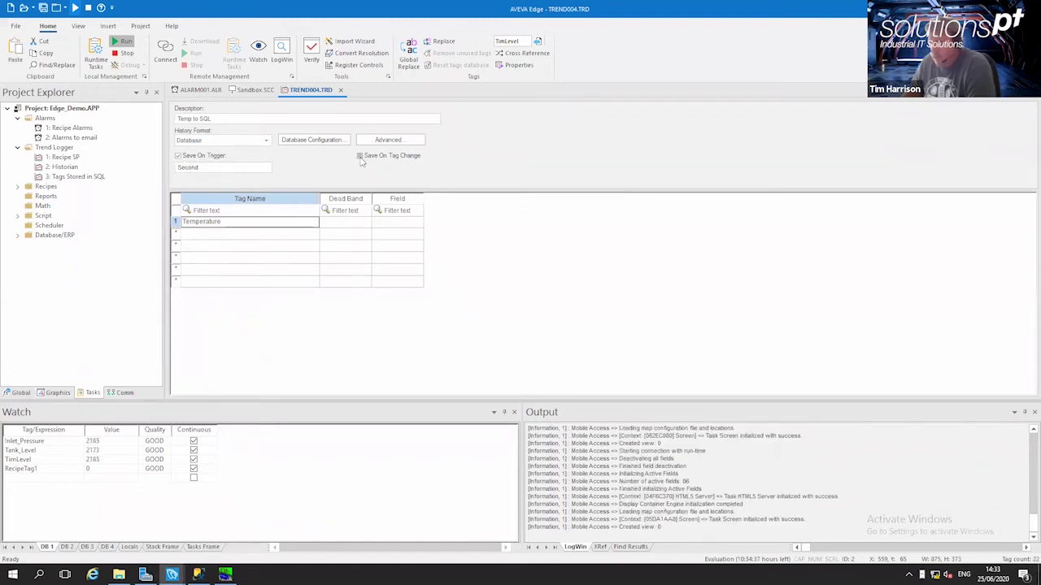
# Set the trend worksheet to save on tag change instead of on trigger, and save it as sheet number 4
pyautogui.click(361, 156)
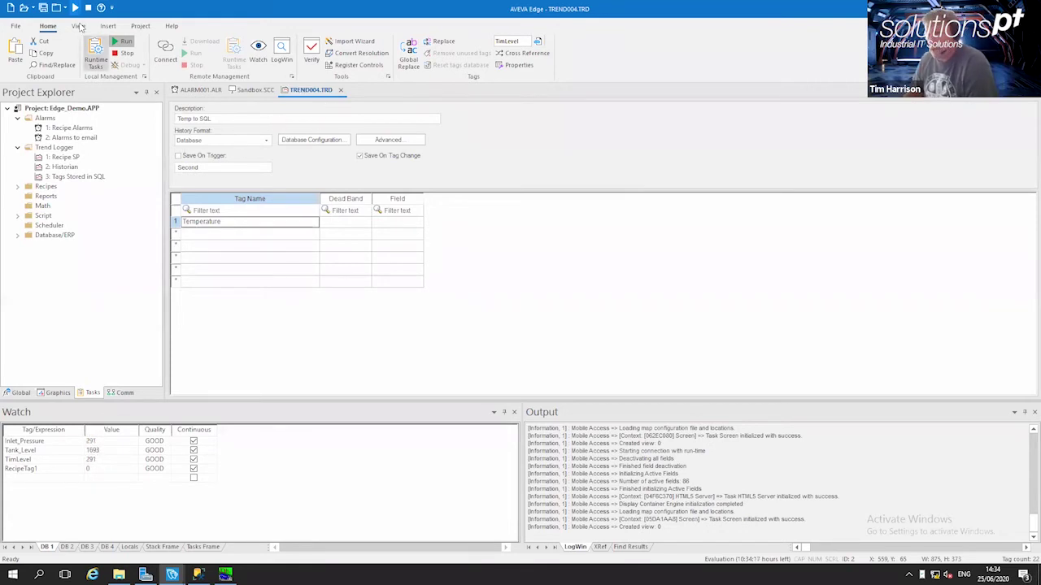
pyautogui.click(44, 8)
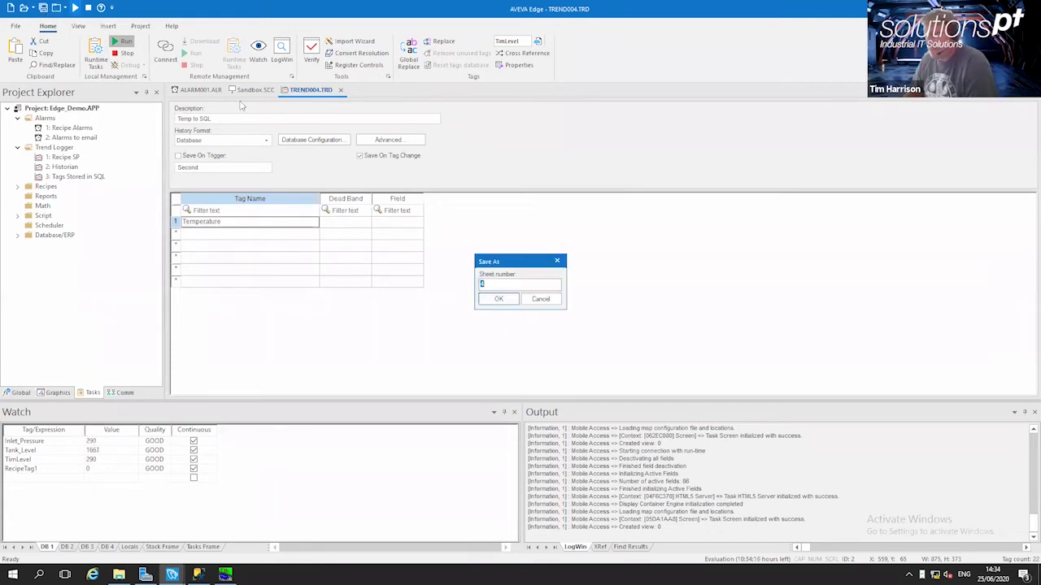
pyautogui.click(495, 299)
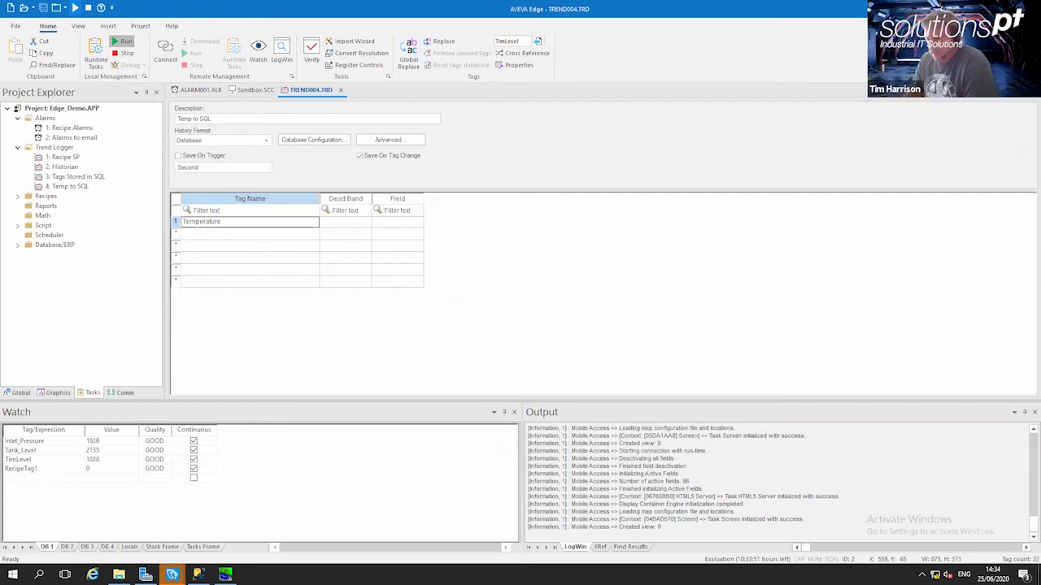
# On the Sandbox screen, place a trend control about 879 wide and 292 high directly below the alarm display
pyautogui.moveTo(171, 575)
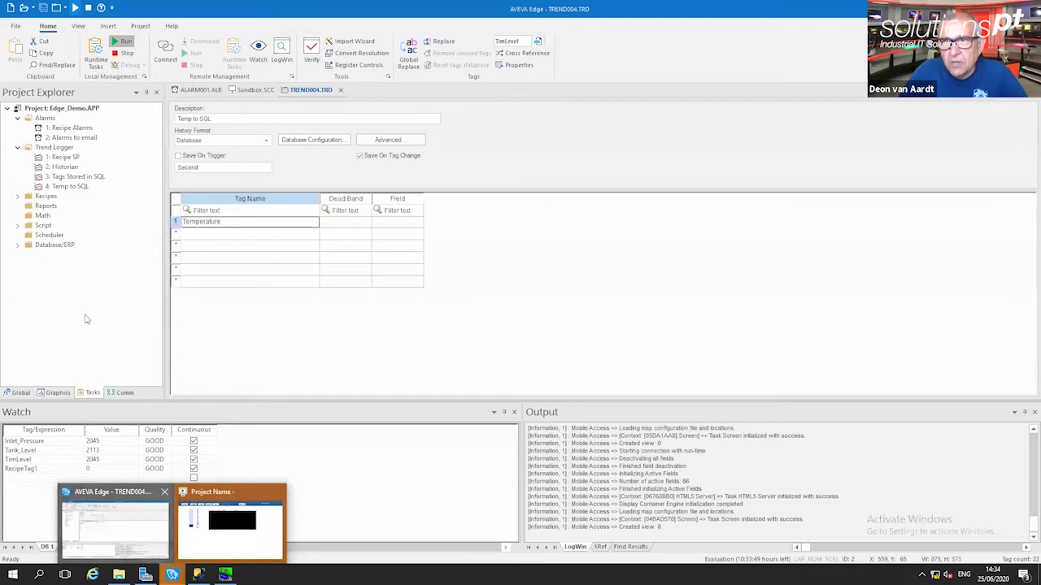
pyautogui.click(239, 91)
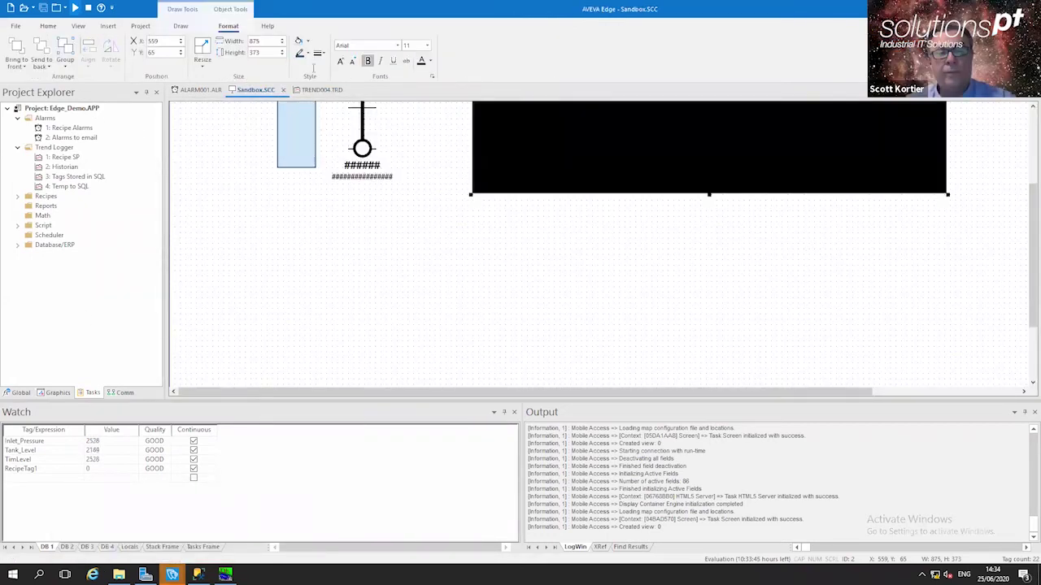
pyautogui.click(180, 26)
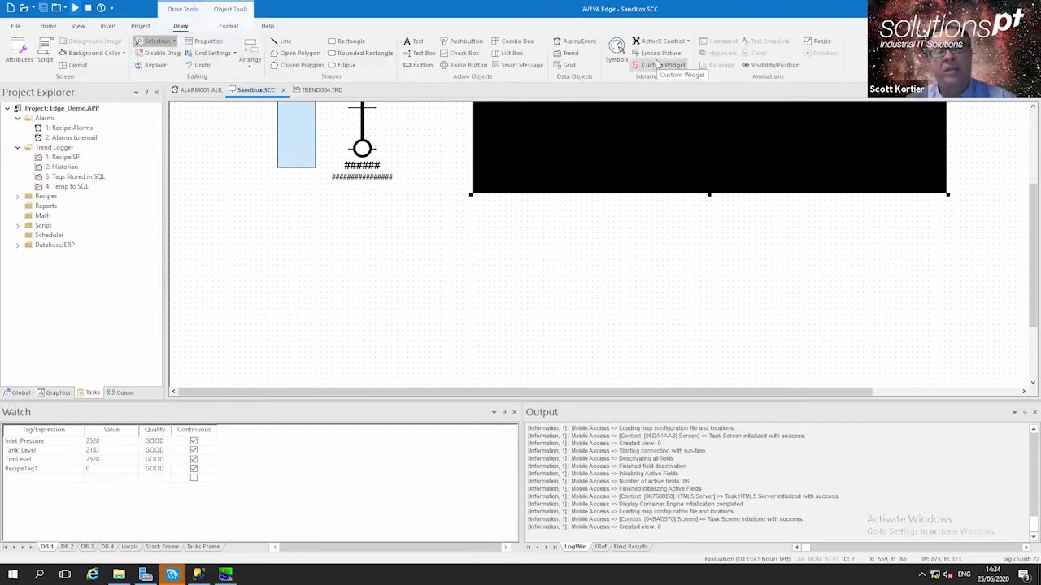
pyautogui.click(565, 53)
pyautogui.moveTo(477, 216); pyautogui.dragTo(958, 330)
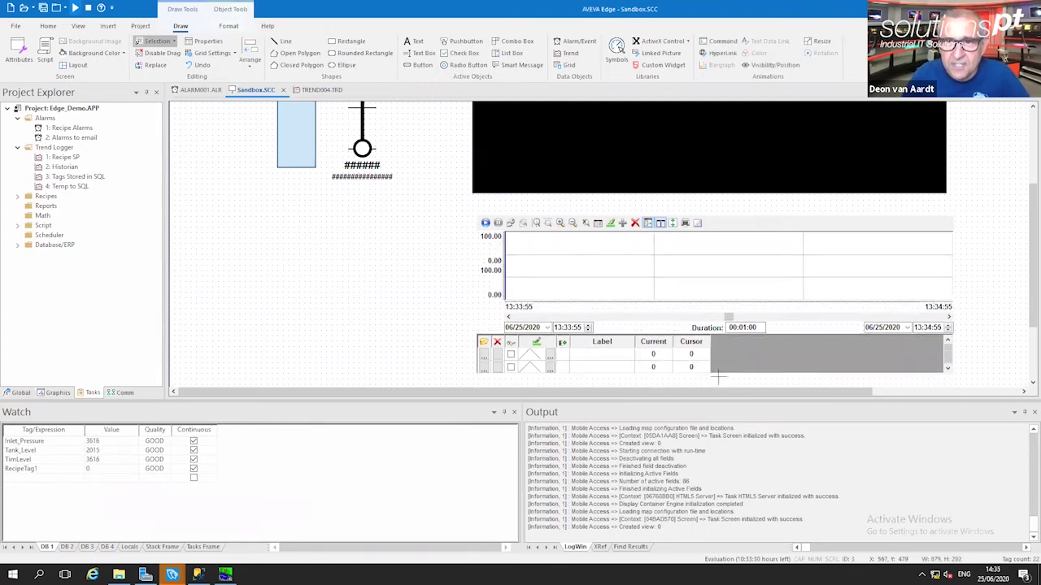
# Extend the trend control's lower edge downward to make it about 352 high
pyautogui.scroll(-3, 1026, 276)
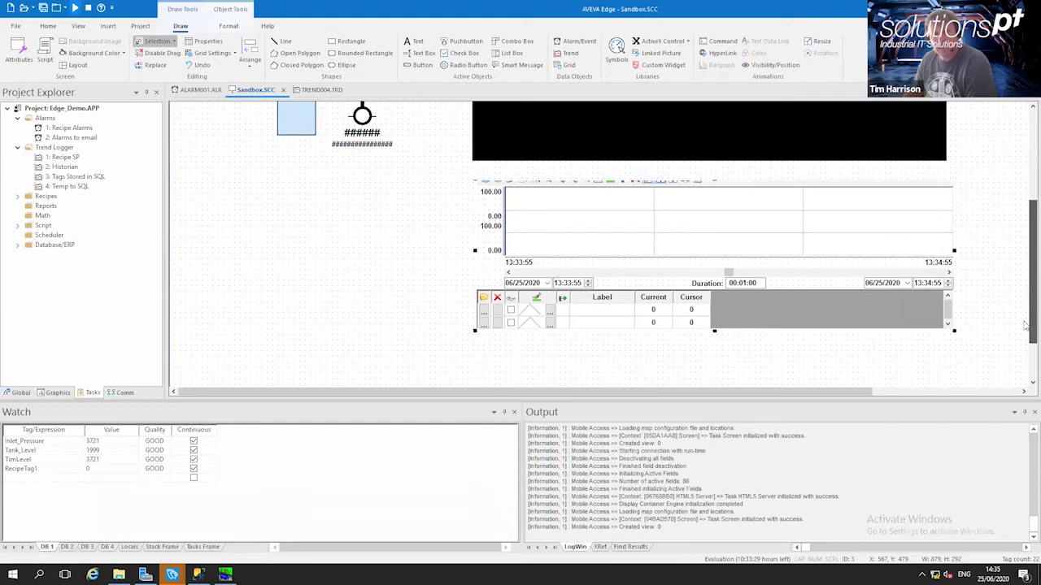
pyautogui.click(714, 264)
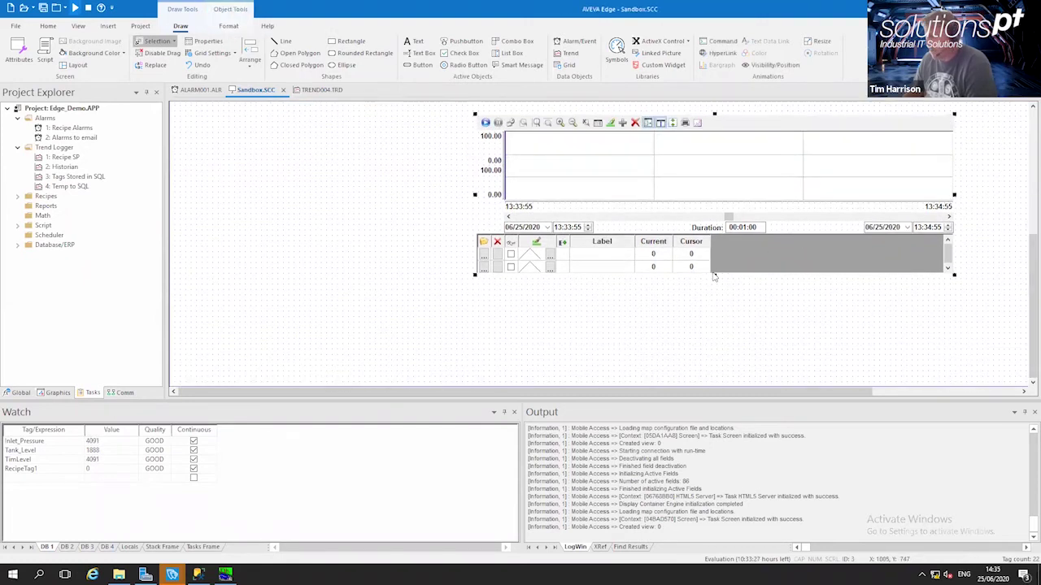
pyautogui.moveTo(715, 276); pyautogui.dragTo(713, 309)
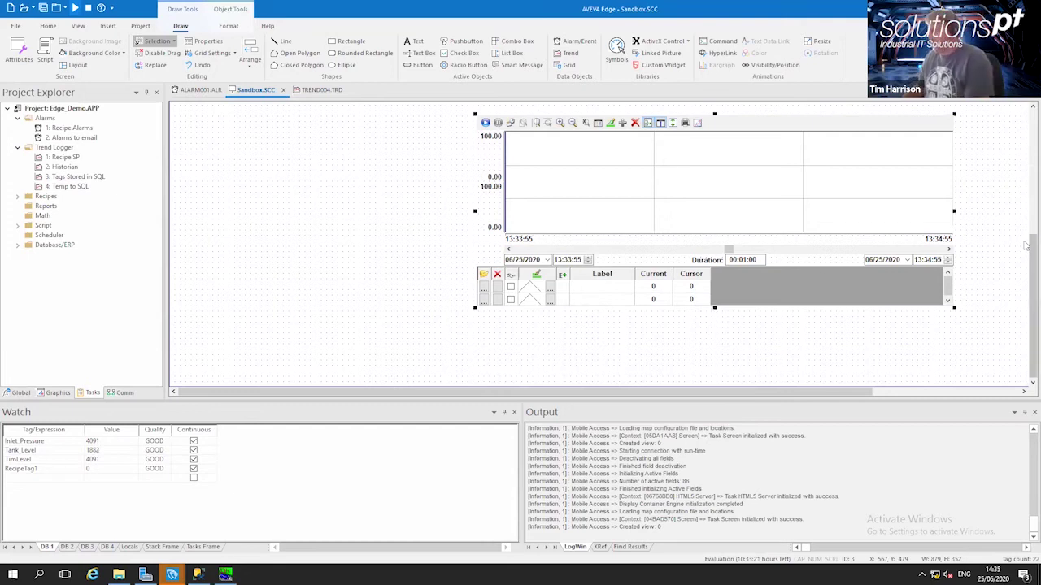
pyautogui.scroll(4, 1026, 244)
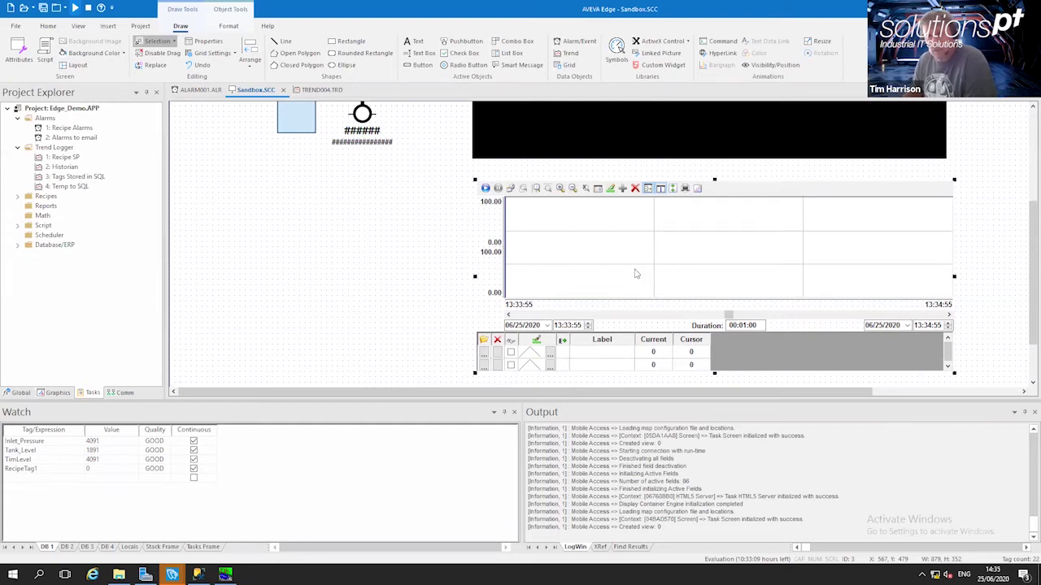
# Add a point labelled "Temperature" to the trend control, with Tag as its data source and Temperature as its tag
pyautogui.doubleClick(581, 253)
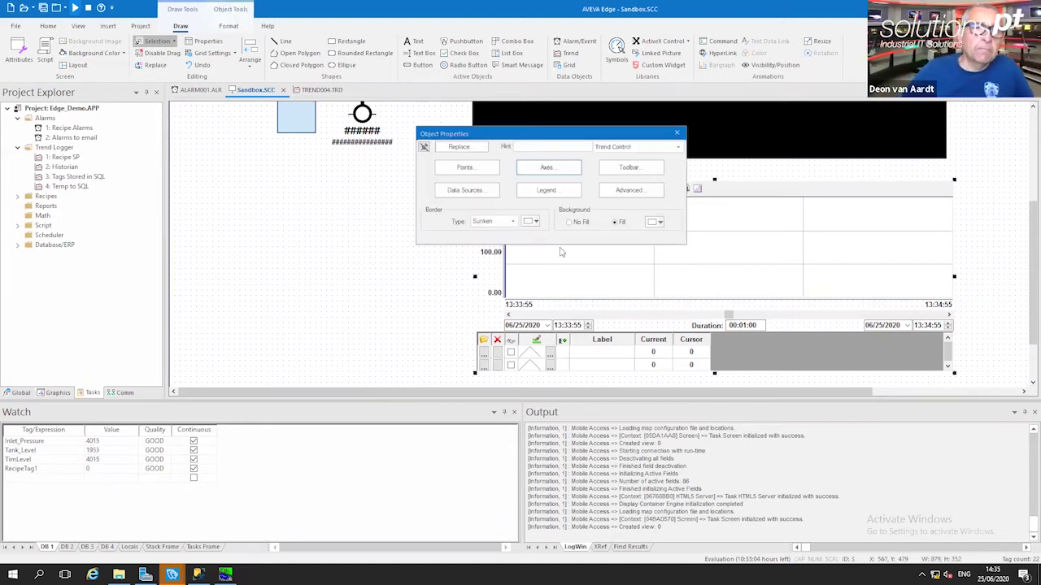
pyautogui.click(468, 193)
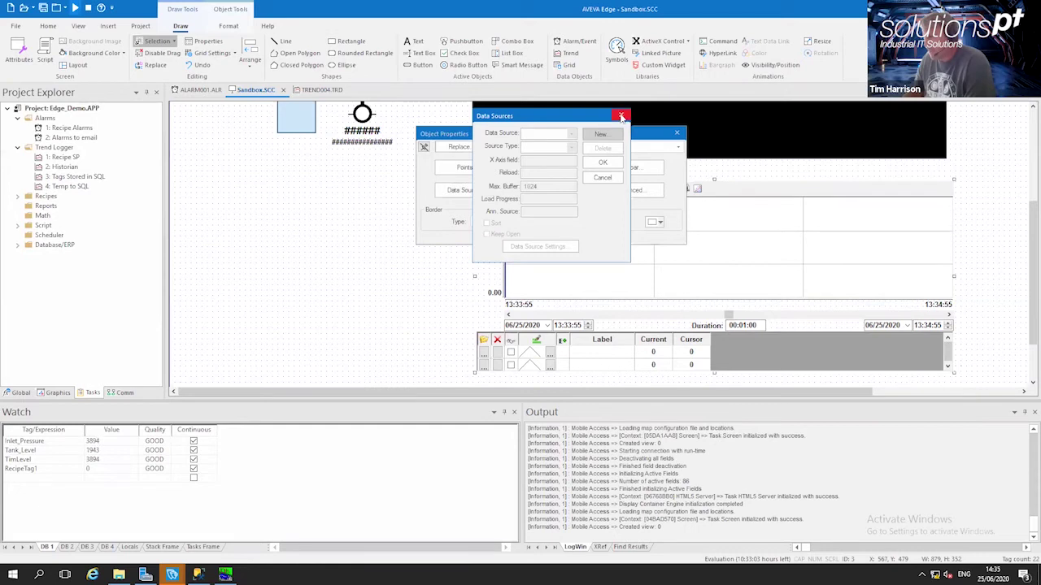
pyautogui.click(621, 124)
pyautogui.click(465, 168)
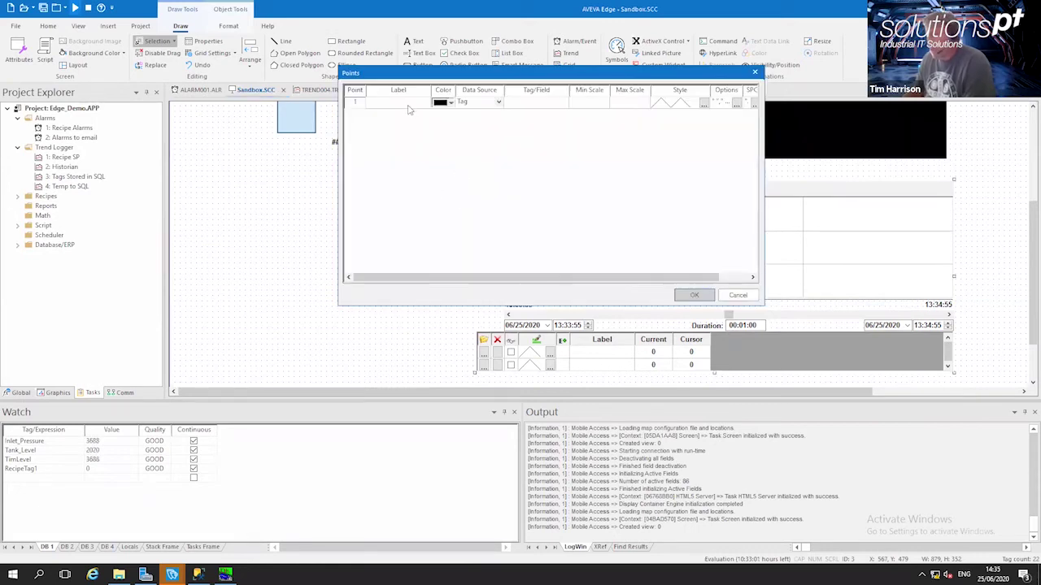
pyautogui.click(401, 104)
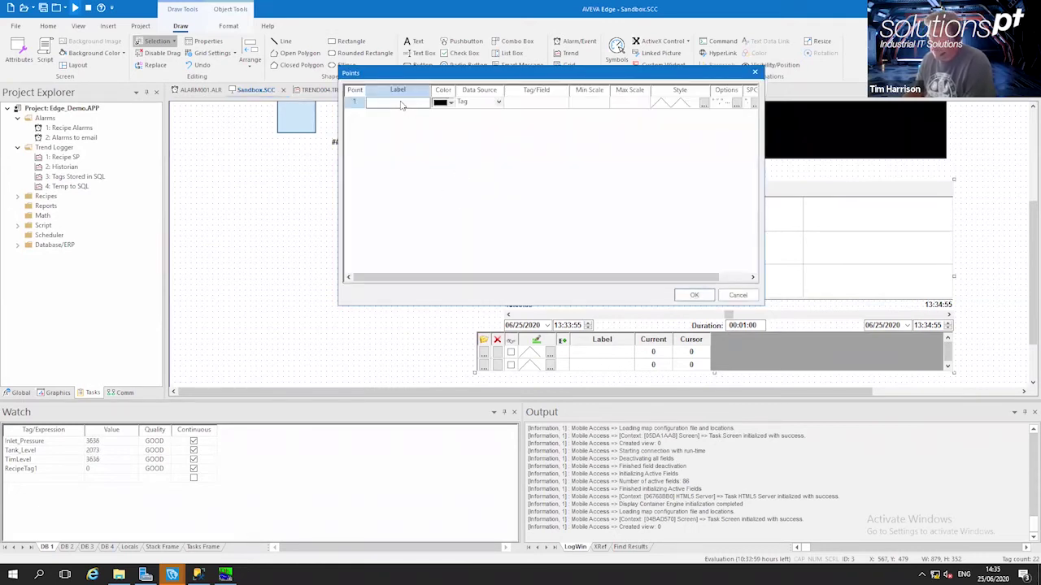
pyautogui.write('Temperature')
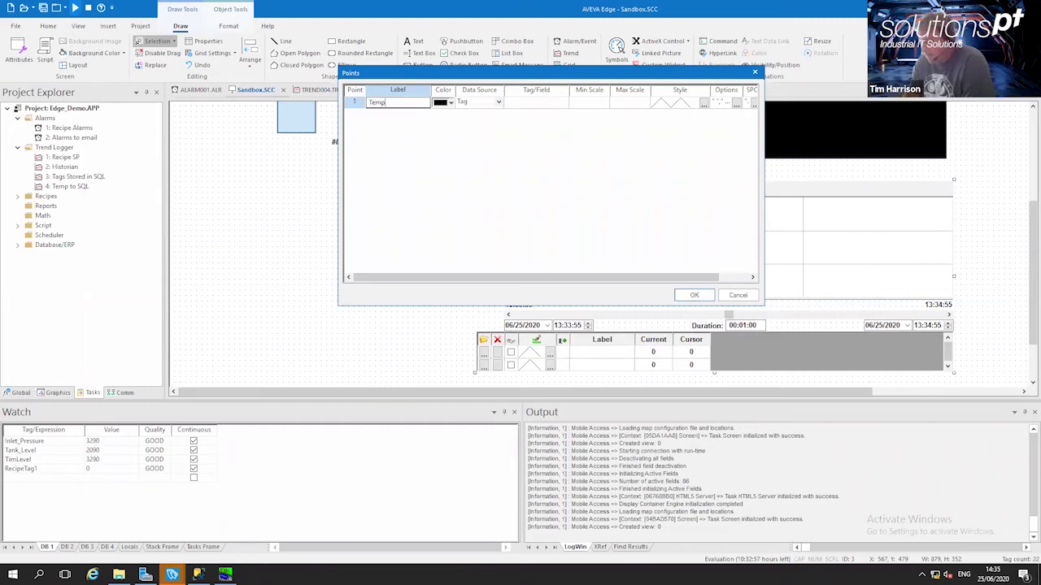
pyautogui.click(528, 104)
pyautogui.write('Temperature')
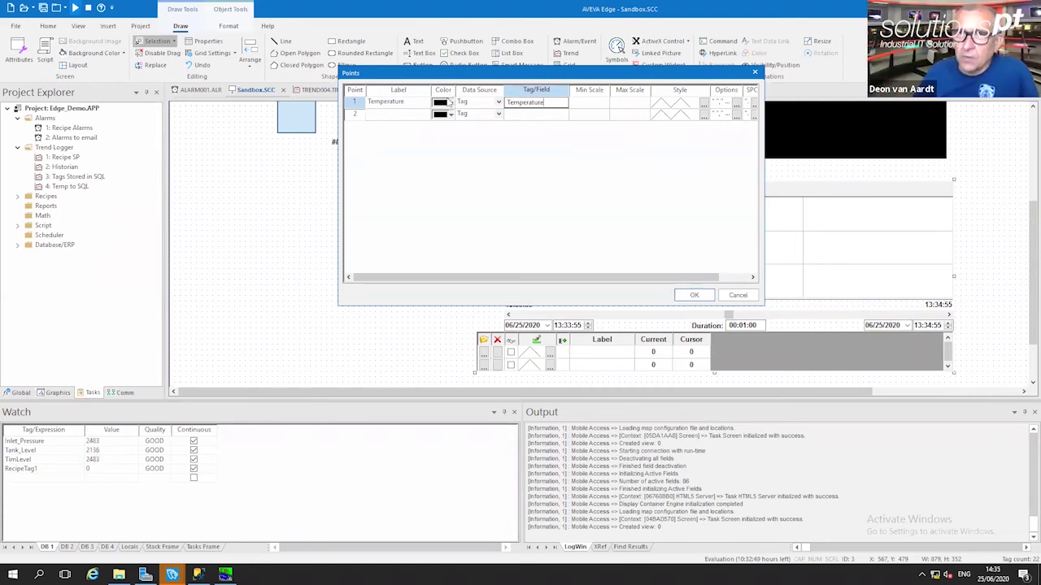
pyautogui.click(694, 295)
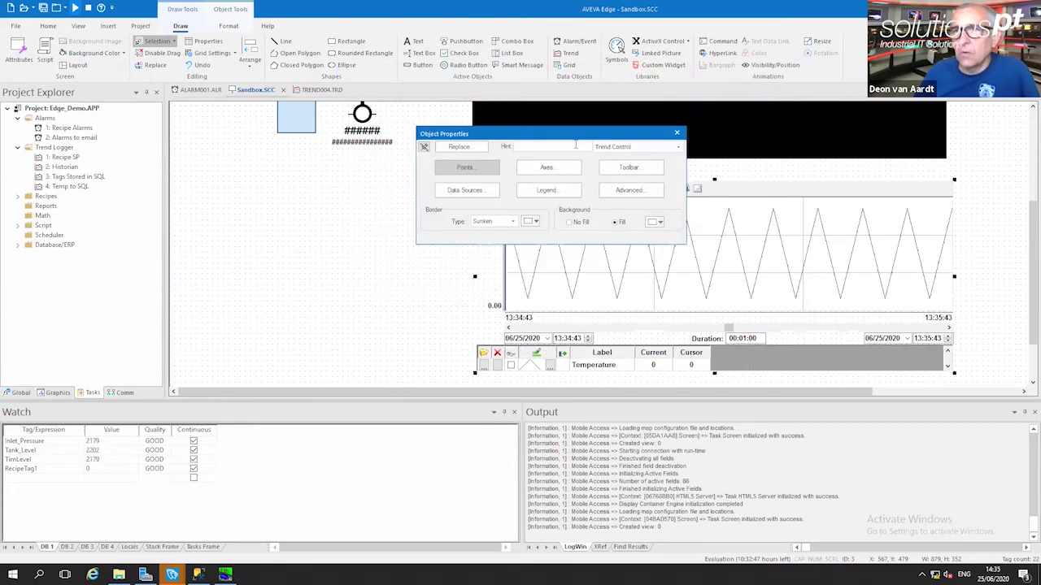
pyautogui.click(677, 132)
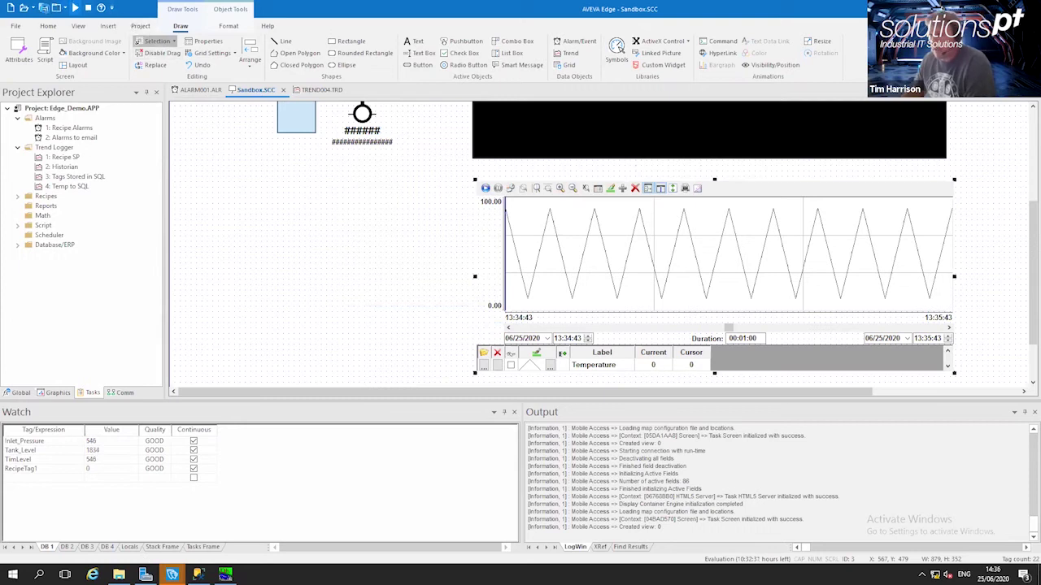
# Switch to the running project and move the temperature slider up to about 2538, and back down to about 873
pyautogui.scroll(3, 600, 244)
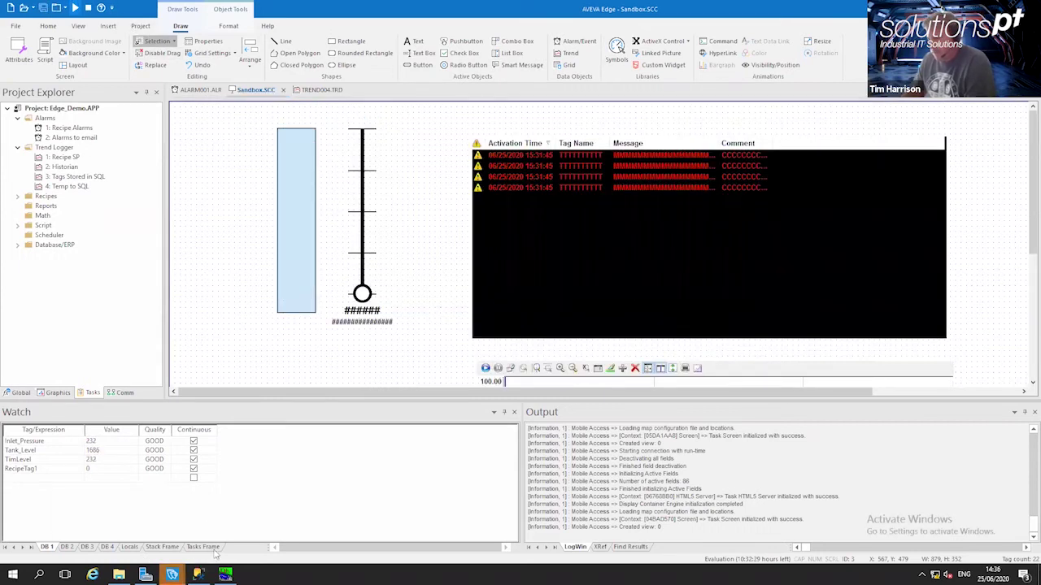
pyautogui.moveTo(171, 575)
pyautogui.click(232, 520)
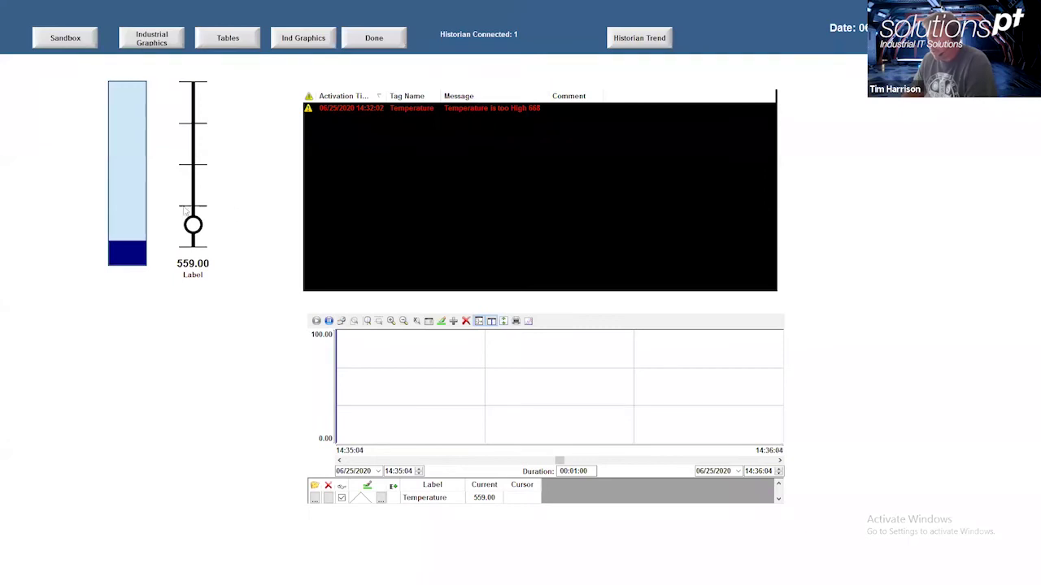
pyautogui.moveTo(193, 221); pyautogui.dragTo(198, 173)
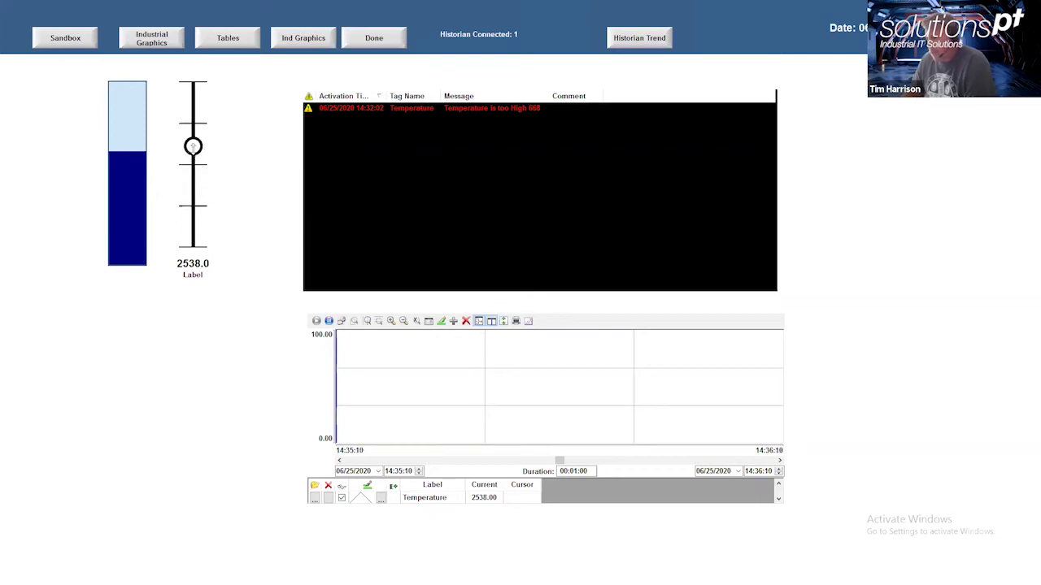
pyautogui.moveTo(193, 146); pyautogui.dragTo(192, 212)
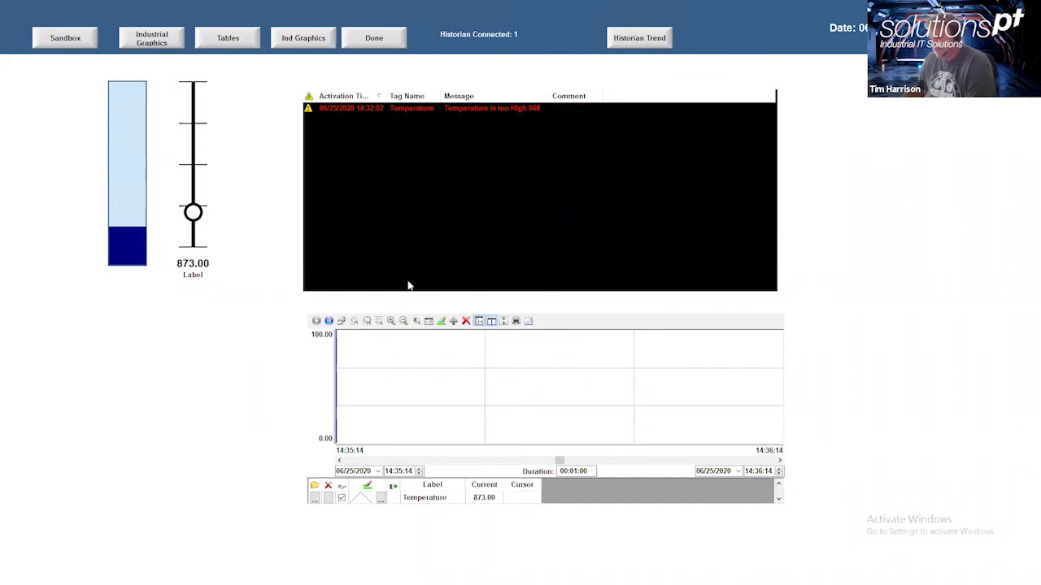
# Switch to SQL Server Management Studio, refresh the Edge database and expand its tables
pyautogui.hotkey('alt', 'Tab')
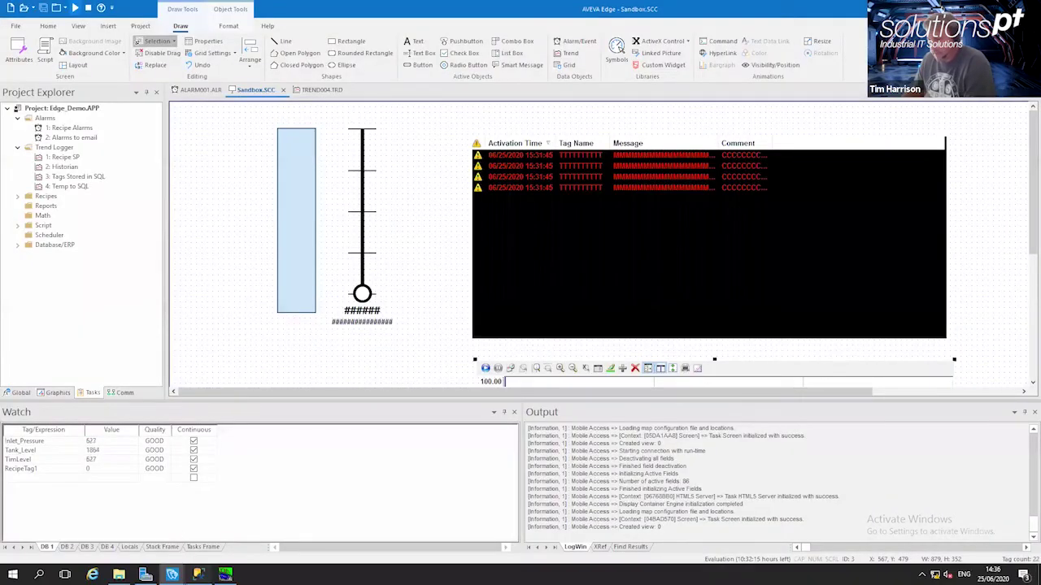
pyautogui.click(197, 574)
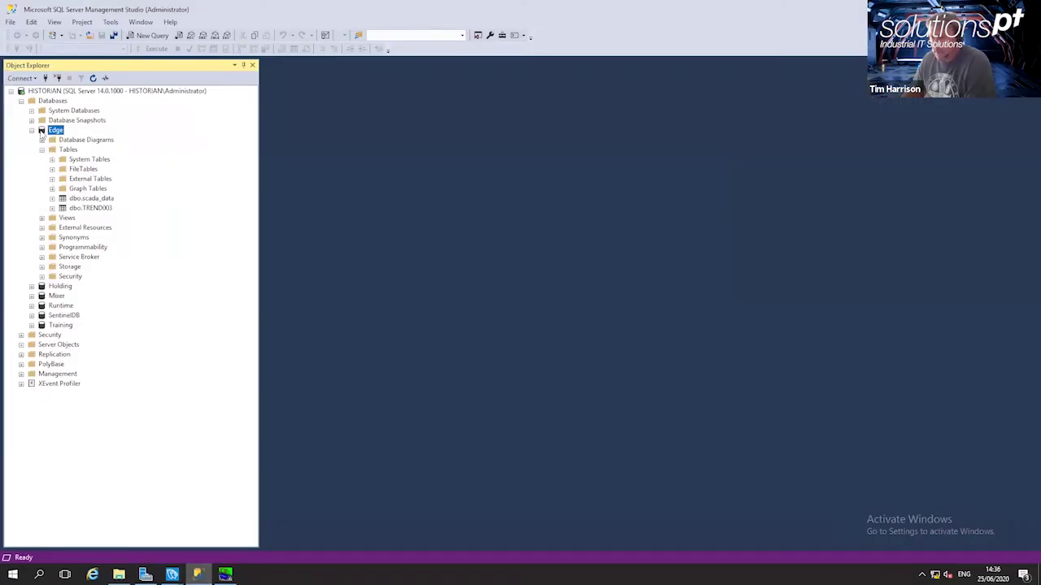
pyautogui.click(93, 78)
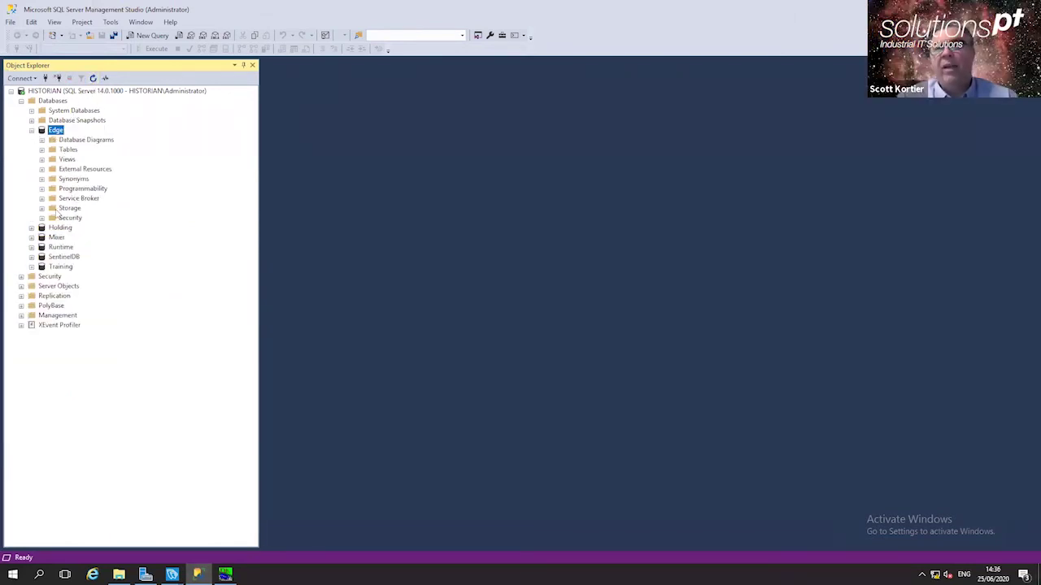
pyautogui.click(41, 149)
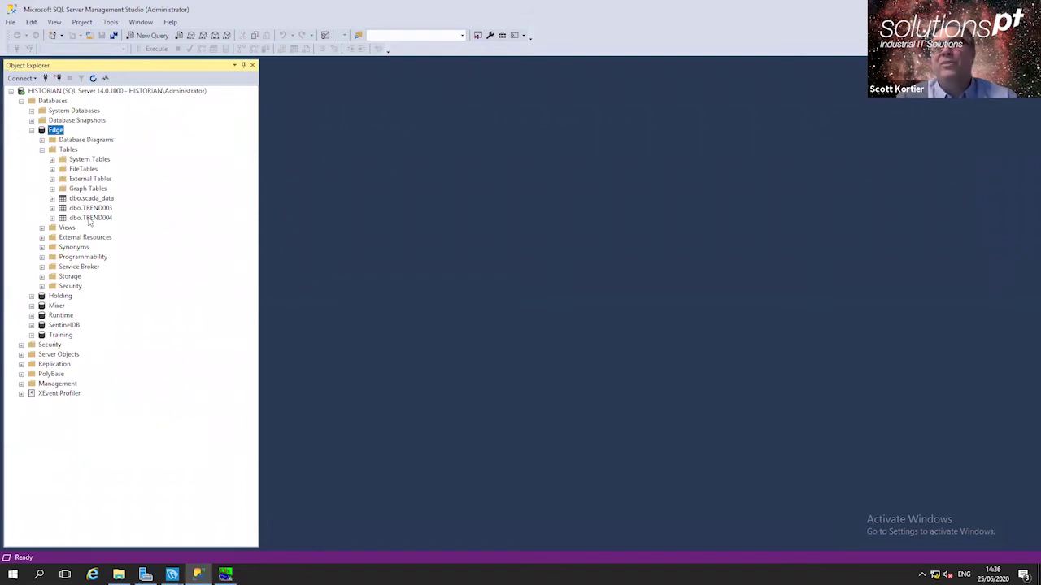
# Query the top 1000 rows of dbo.TREND004 and examine the logged Temperature values, widening the Time_Stamp_ms column
pyautogui.rightClick(85, 219)
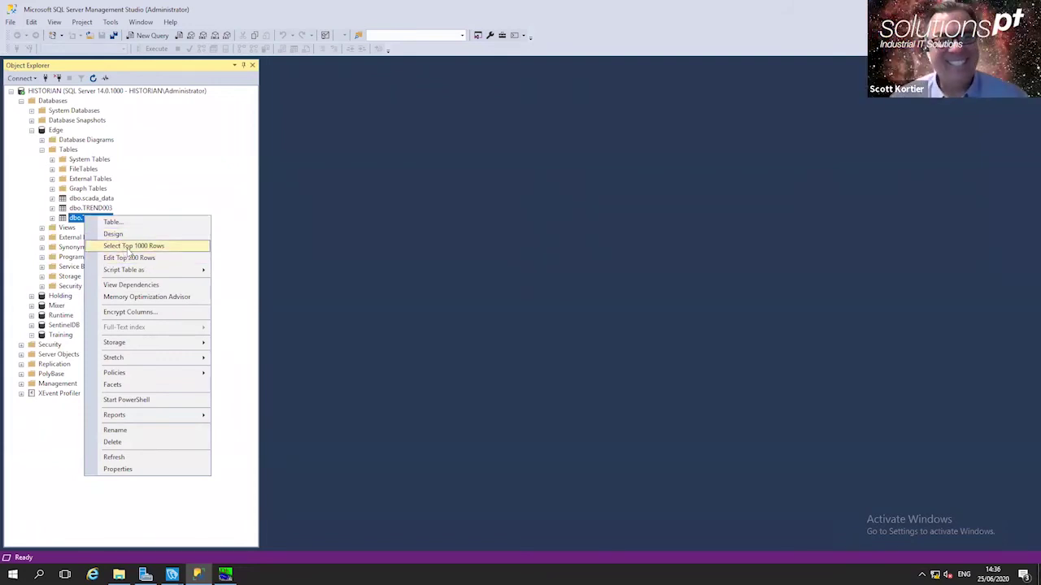
pyautogui.click(129, 248)
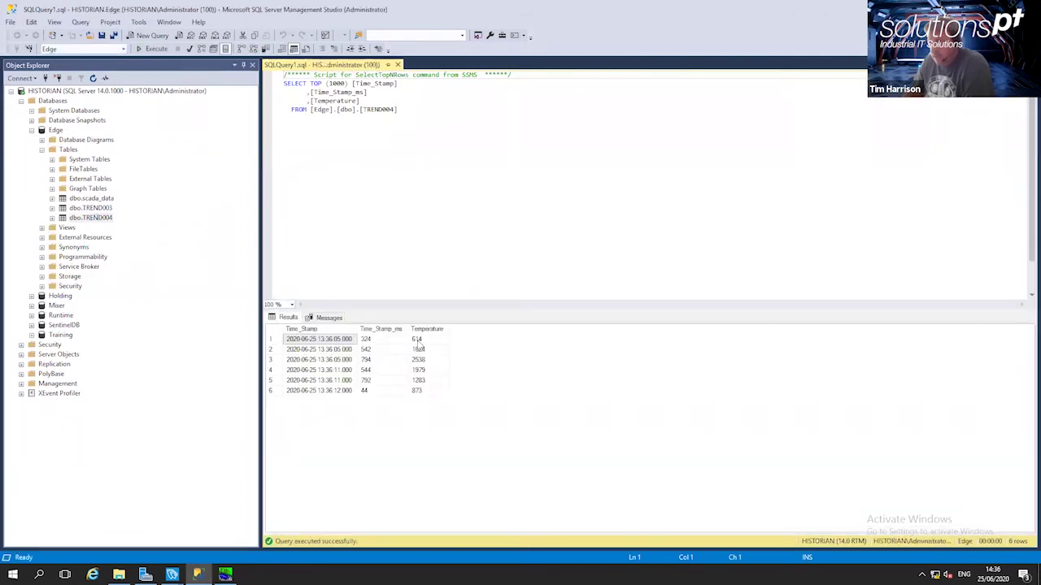
pyautogui.moveTo(355, 327); pyautogui.dragTo(368, 327)
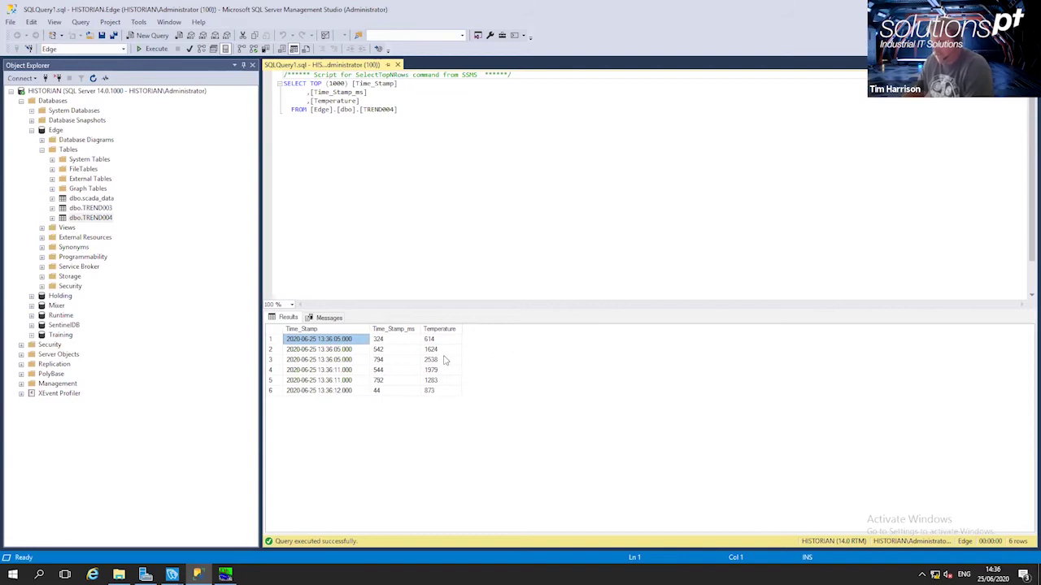
pyautogui.click(434, 392)
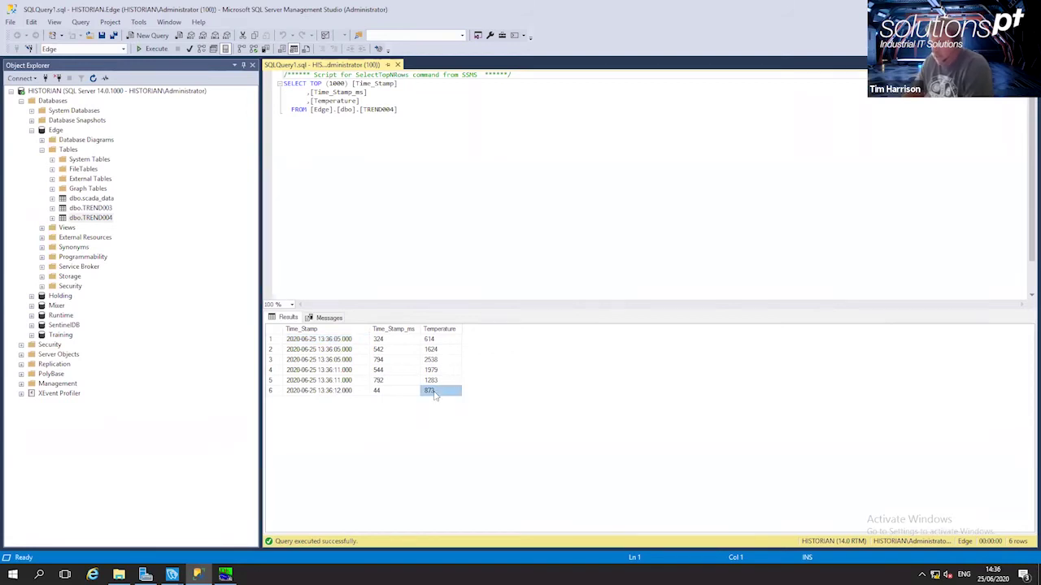
# Check the Sandbox screen's trend in the running project, and switch back to the Sandbox screen in AVEVA Edge
pyautogui.click(171, 575)
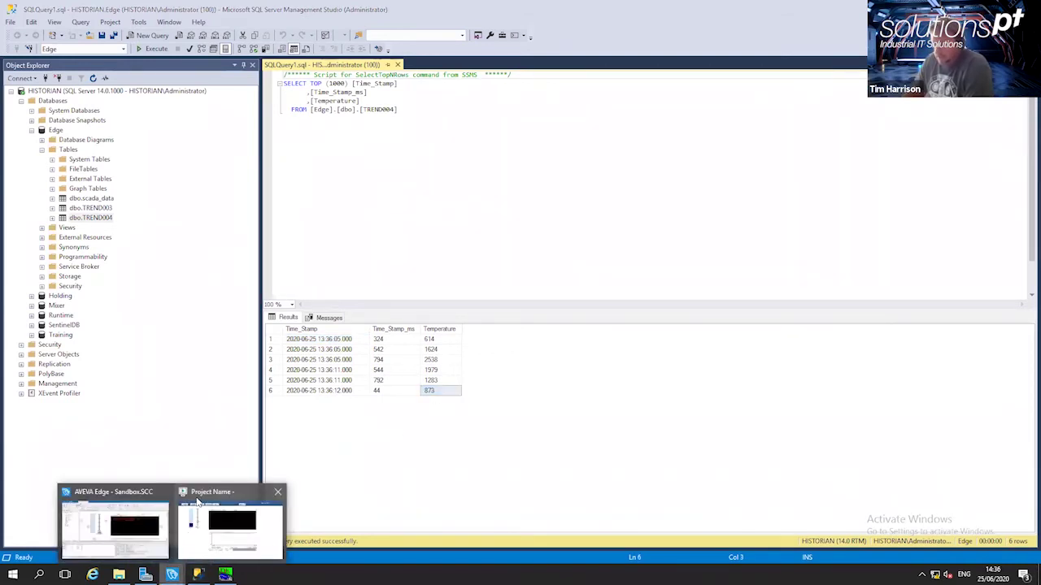
pyautogui.click(208, 529)
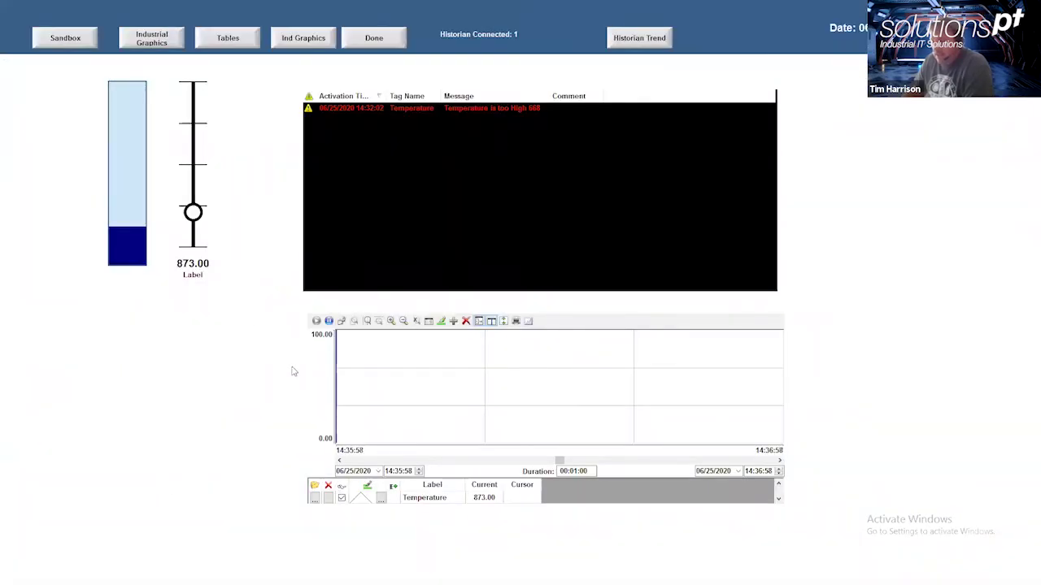
pyautogui.hotkey('alt', 'Tab')
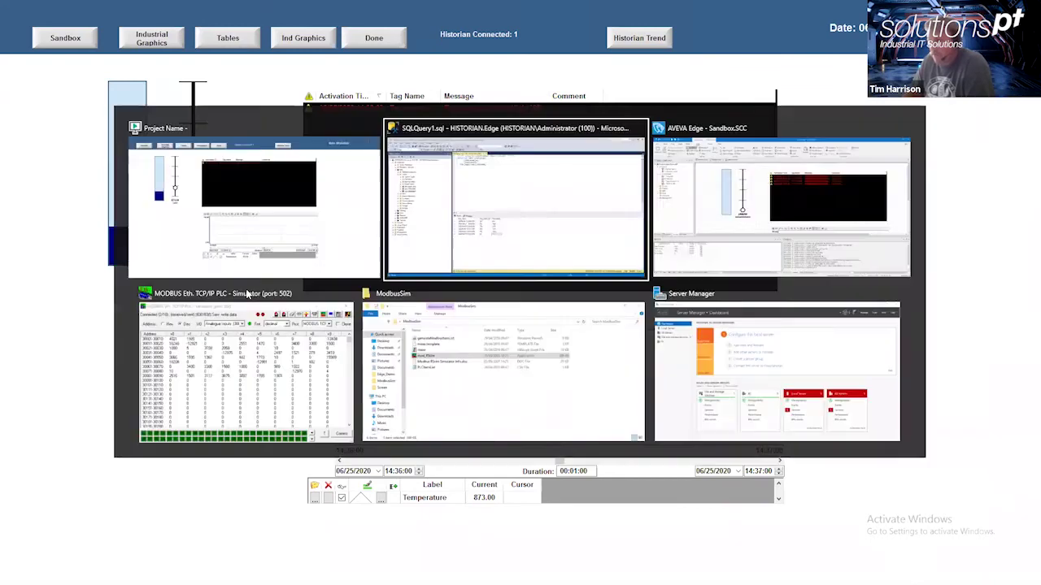
pyautogui.hotkey('alt', 'Tab')
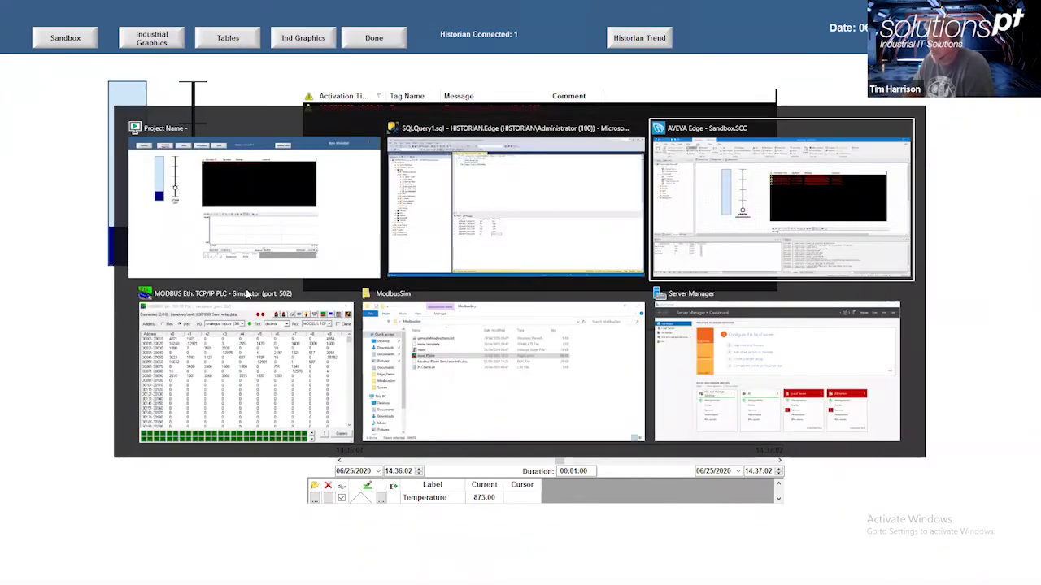
# Narrow the trend control and the alarm control by moving their left edges inward
pyautogui.scroll(-3, 422, 349)
pyautogui.scroll(-2, 423, 349)
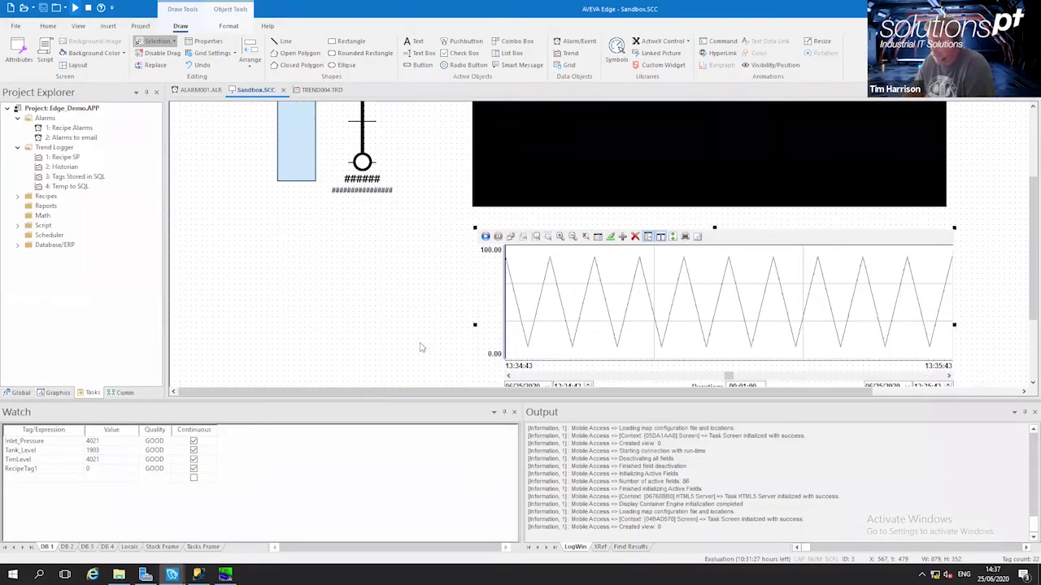
pyautogui.moveTo(494, 335); pyautogui.dragTo(520, 325)
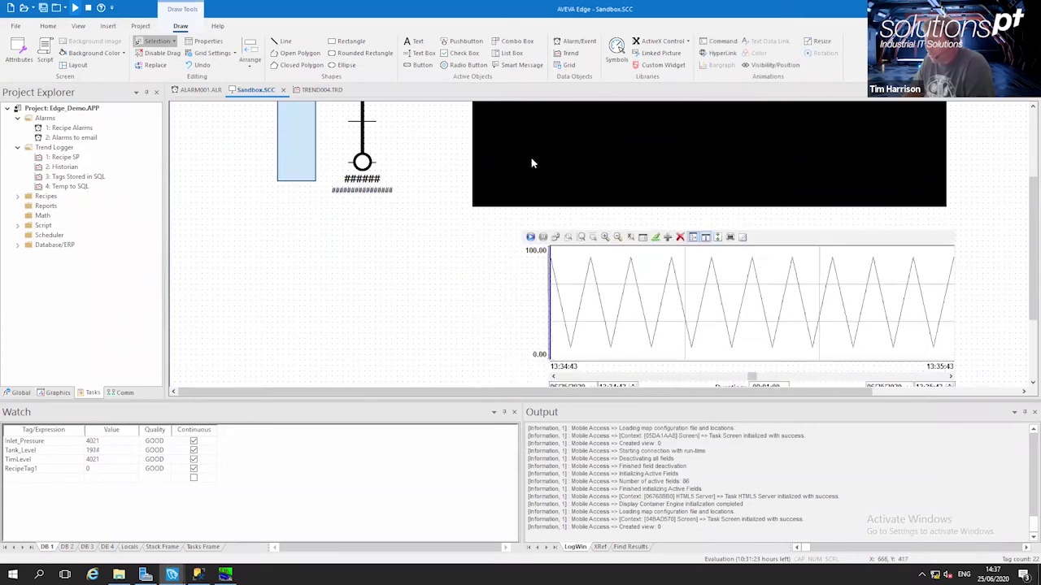
pyautogui.click(501, 144)
pyautogui.moveTo(470, 112); pyautogui.dragTo(538, 118)
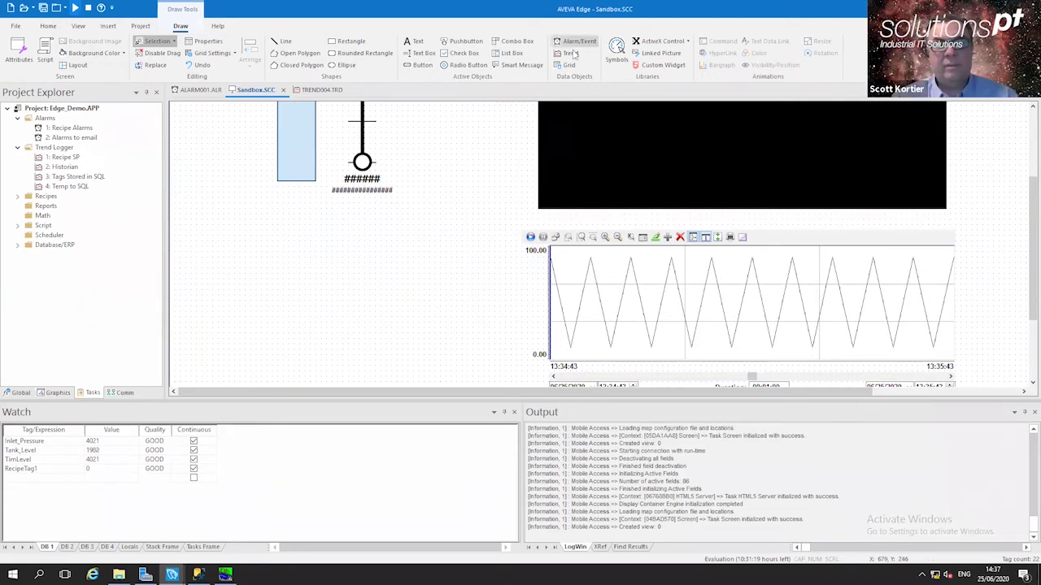
# Draw a Grid object about 596 by 252 in the empty area beside the trend, and close the TREND004.TRD worksheet
pyautogui.click(566, 65)
pyautogui.moveTo(187, 245); pyautogui.dragTo(510, 380)
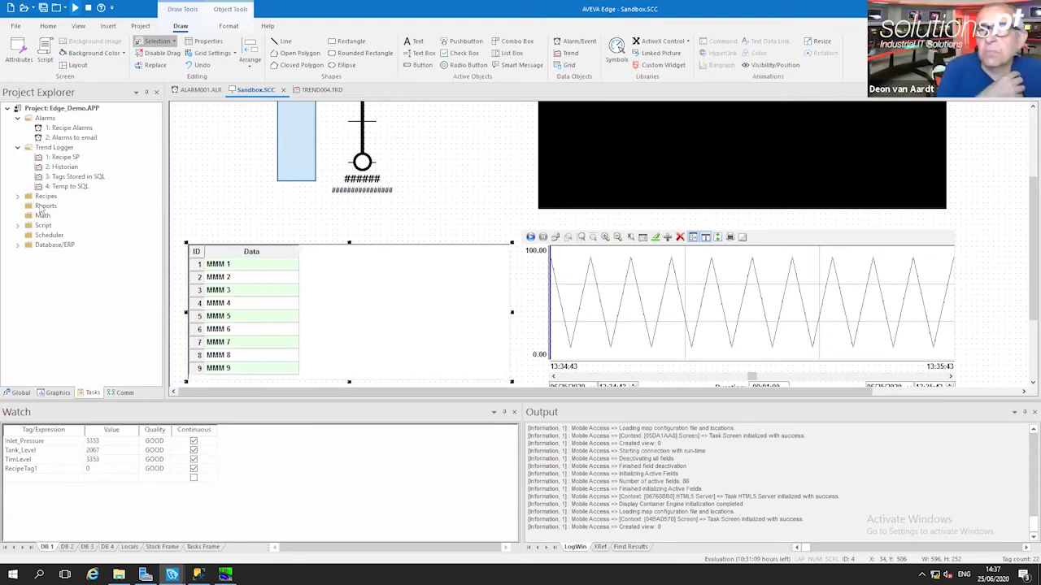
pyautogui.click(335, 90)
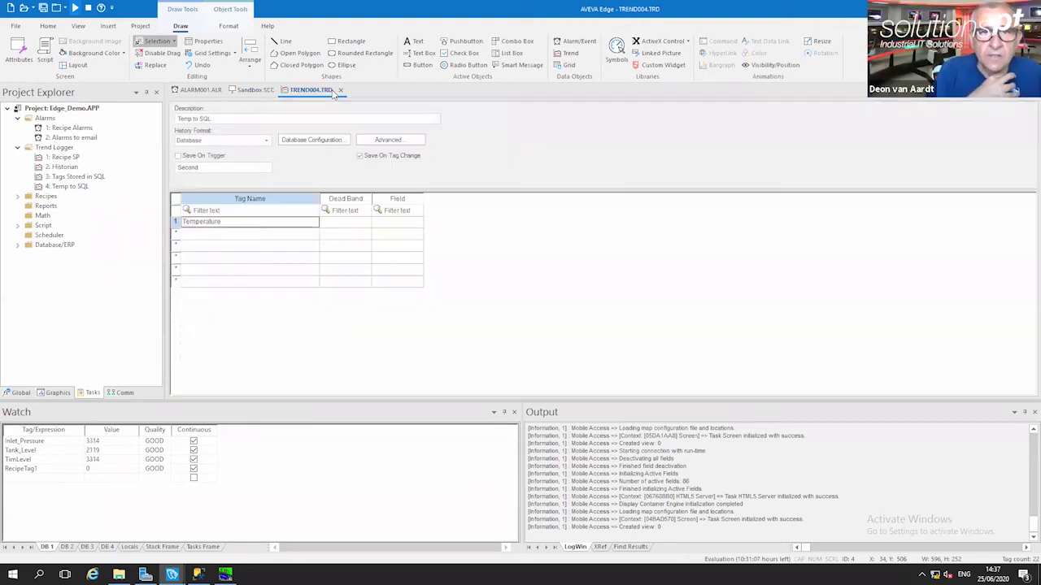
pyautogui.click(342, 90)
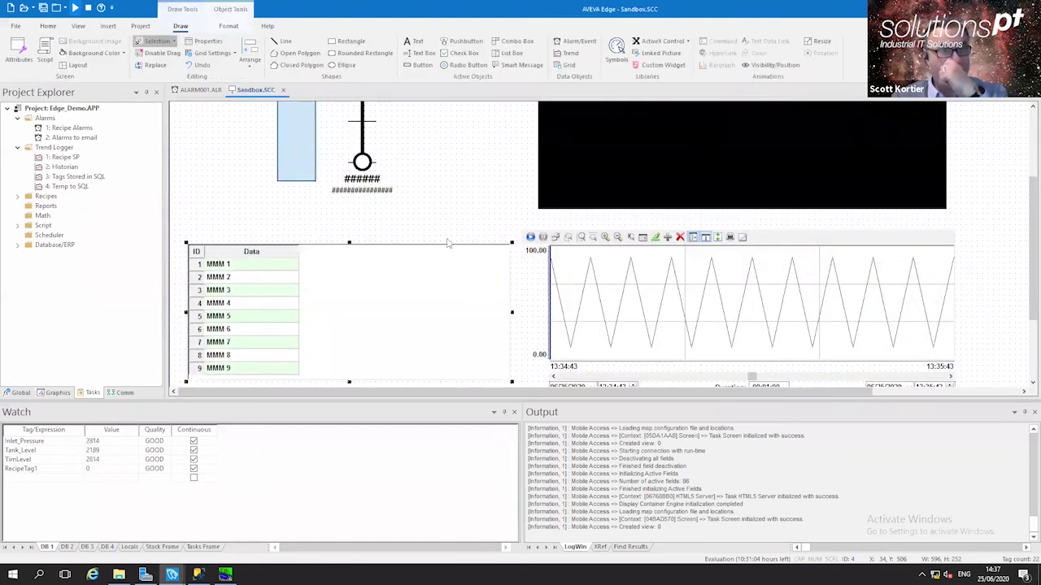
# Label the grid's first column DateTime and its second column Temperature
pyautogui.click(285, 273)
pyautogui.doubleClick(285, 272)
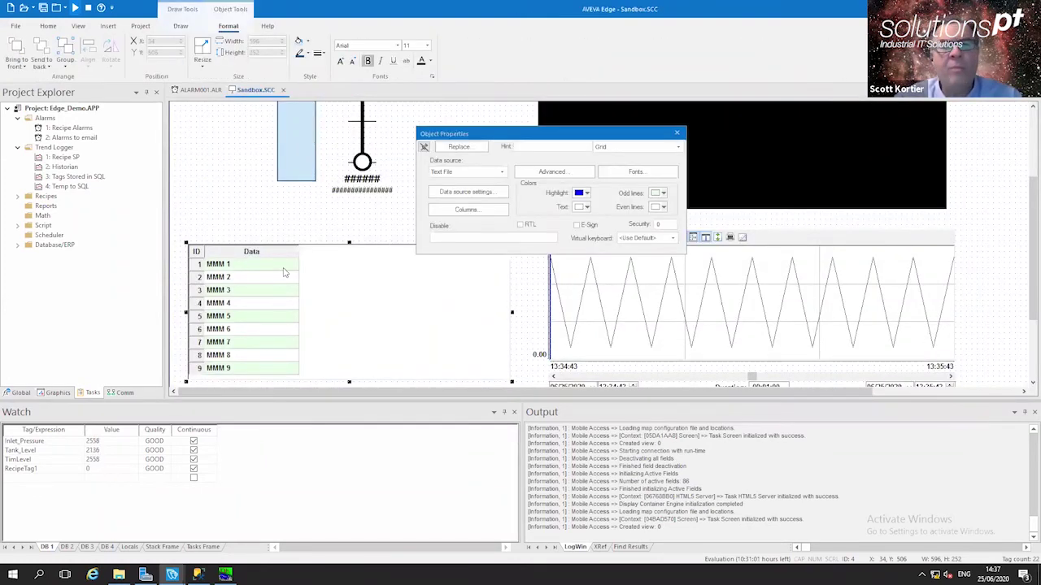
pyautogui.click(447, 207)
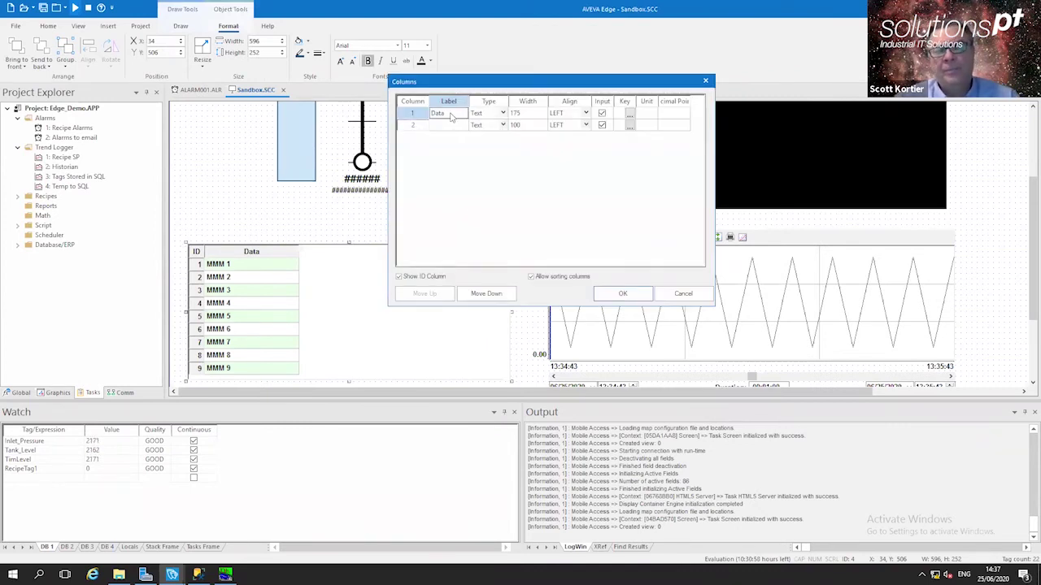
pyautogui.click(451, 116)
pyautogui.doubleClick(434, 116)
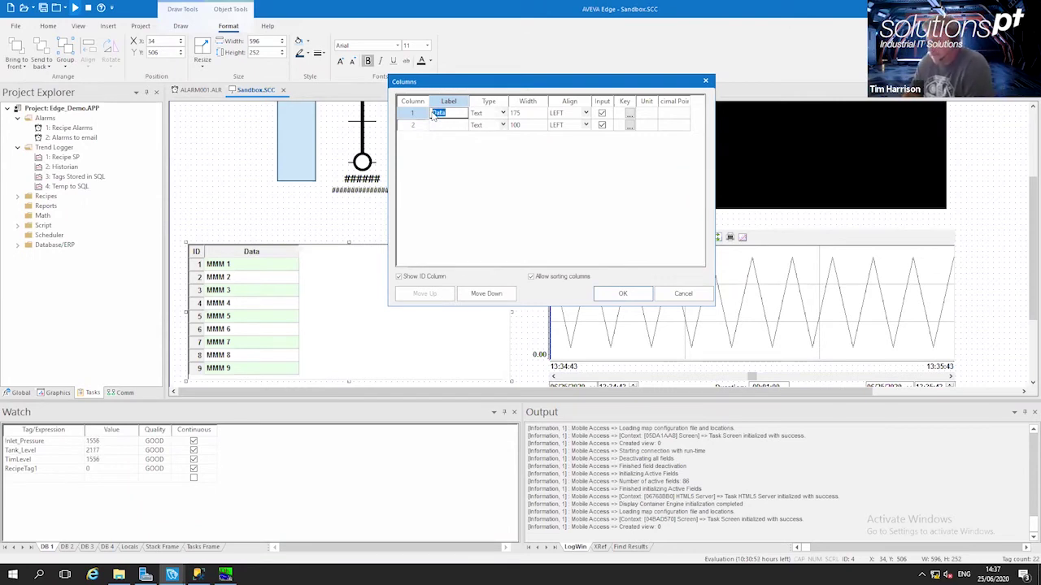
pyautogui.write('S')
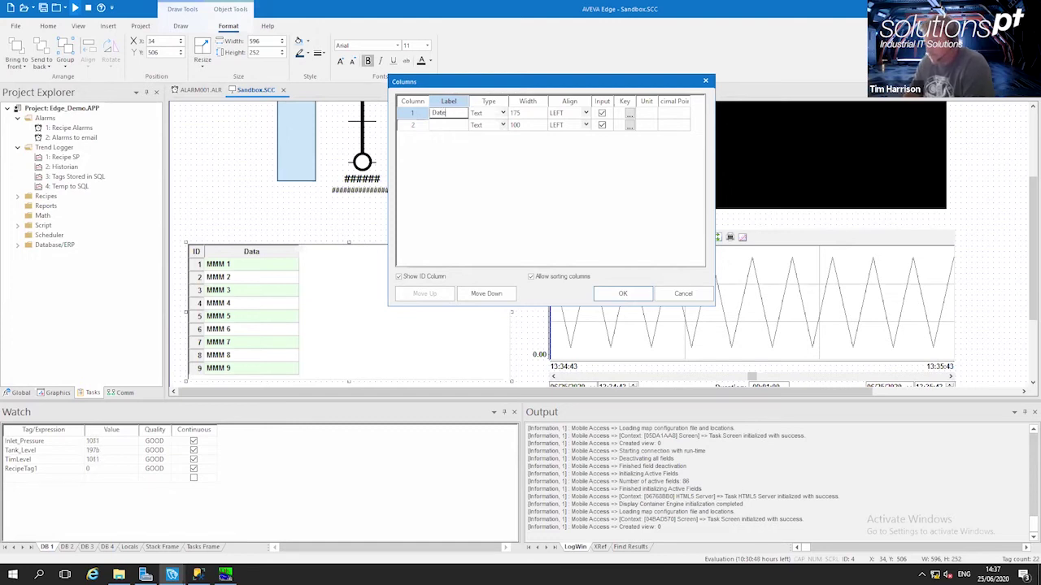
pyautogui.click(443, 126)
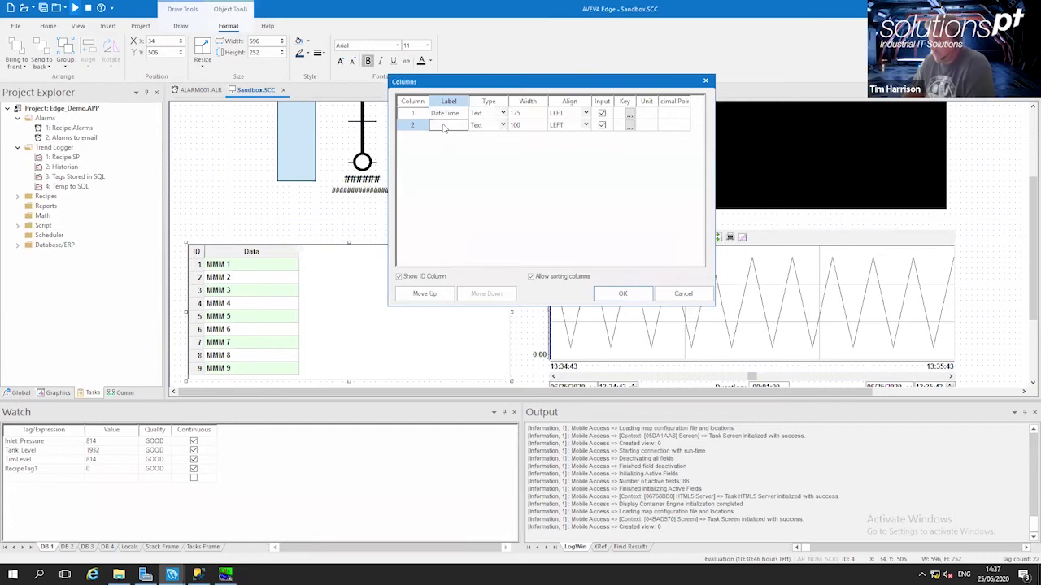
pyautogui.write('Temperature')
pyautogui.click(472, 174)
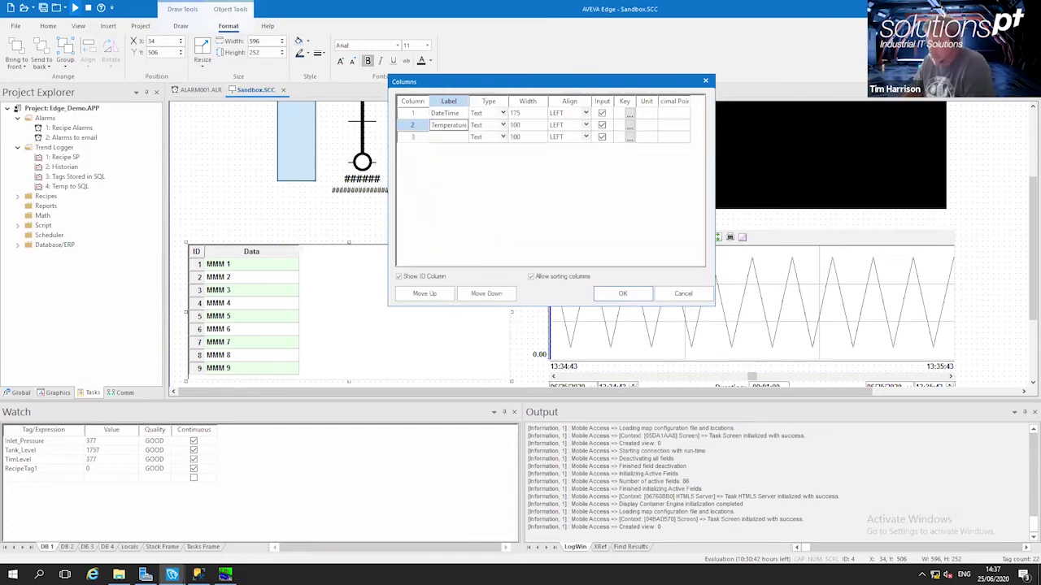
# Check the TREND004 column names in SQL Server Management Studio, and return to AVEVA Edge to accept the grid's column labels
pyautogui.click(198, 575)
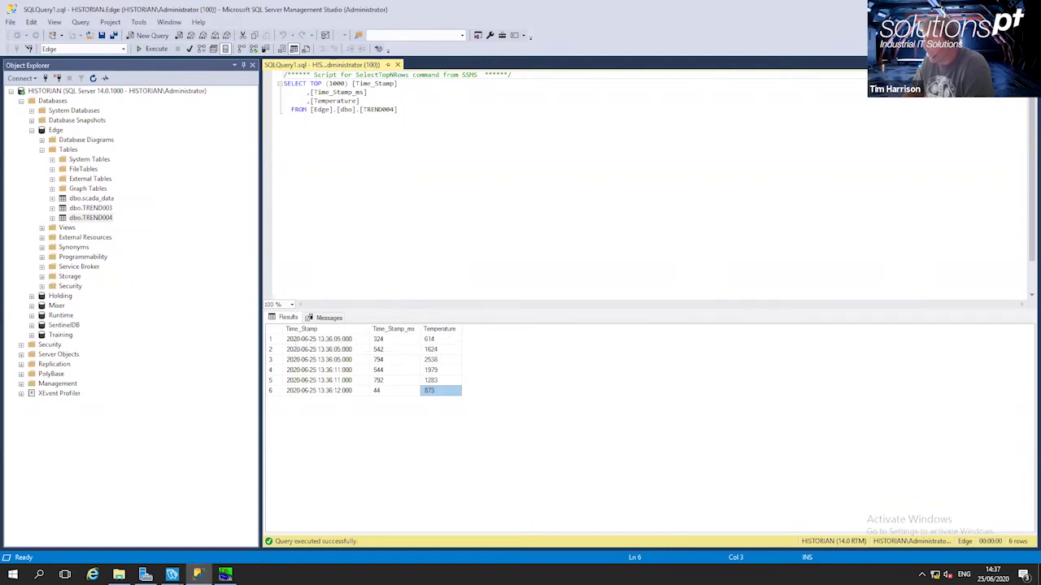
pyautogui.hotkey('alt', 'Tab')
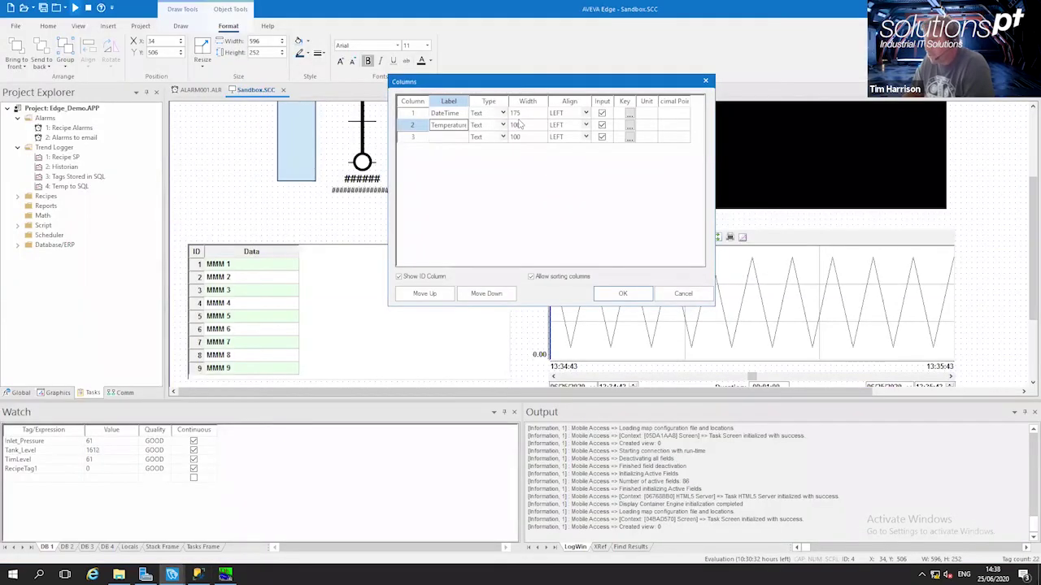
pyautogui.moveTo(499, 87); pyautogui.dragTo(506, 90)
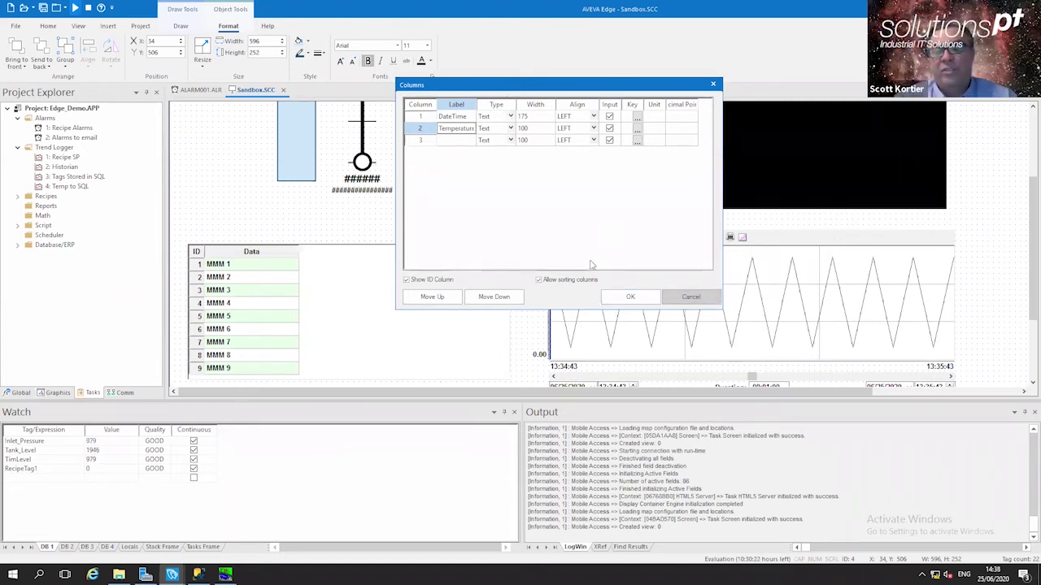
pyautogui.click(631, 297)
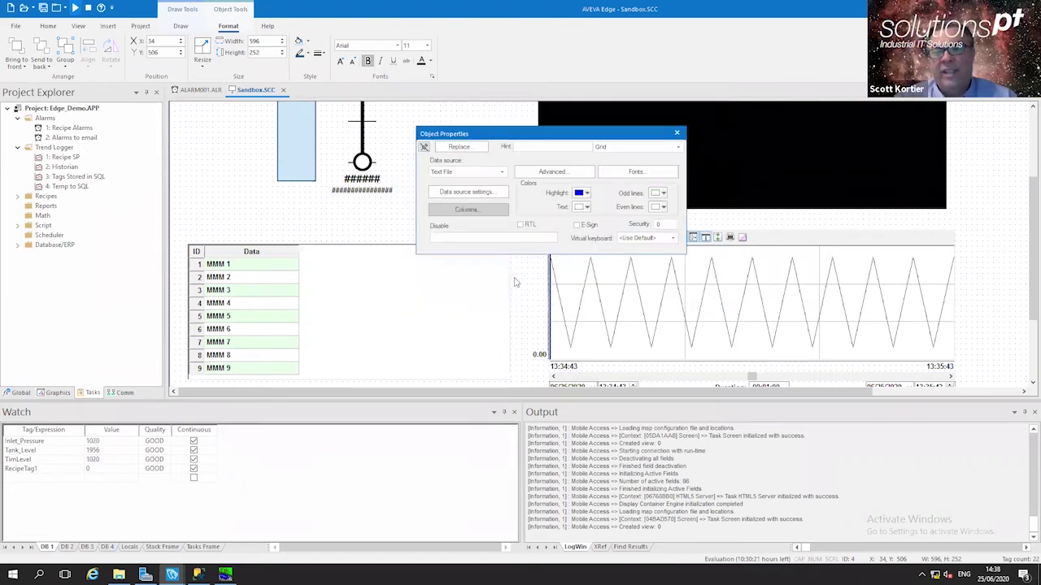
# Set the grid's data source to Database
pyautogui.click(463, 192)
pyautogui.press('Escape')
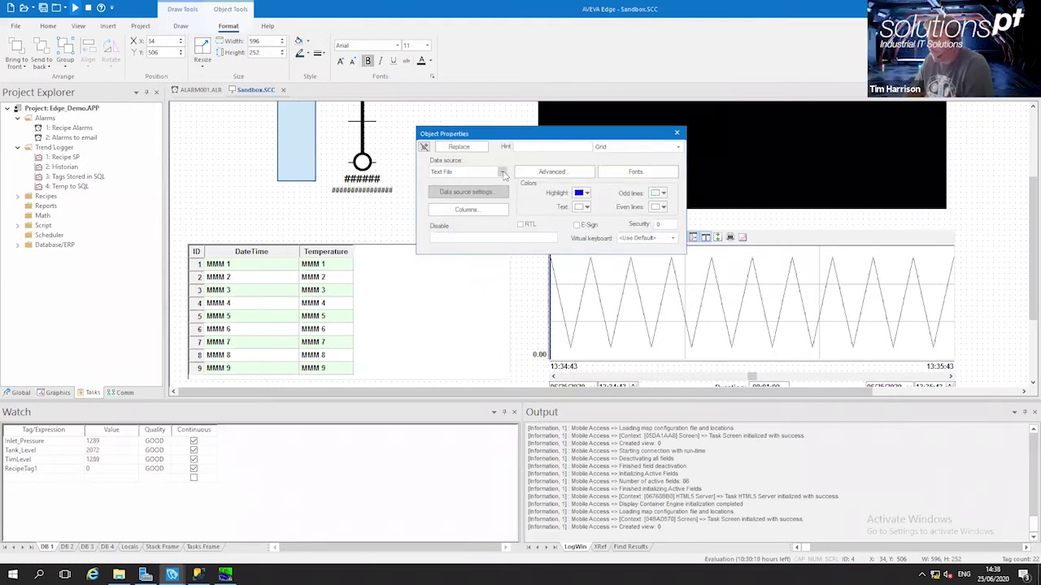
pyautogui.click(488, 172)
pyautogui.click(467, 201)
# Map the grid's DateTime column to the Time_Stamp field and its Temperature column to the Temperature field, and close the object properties
pyautogui.click(467, 210)
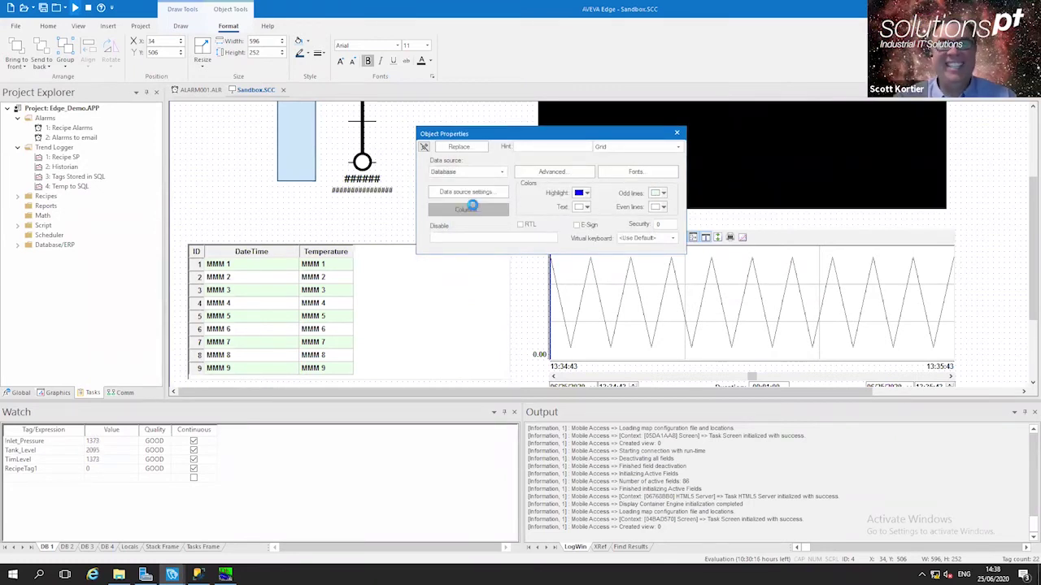
pyautogui.click(490, 114)
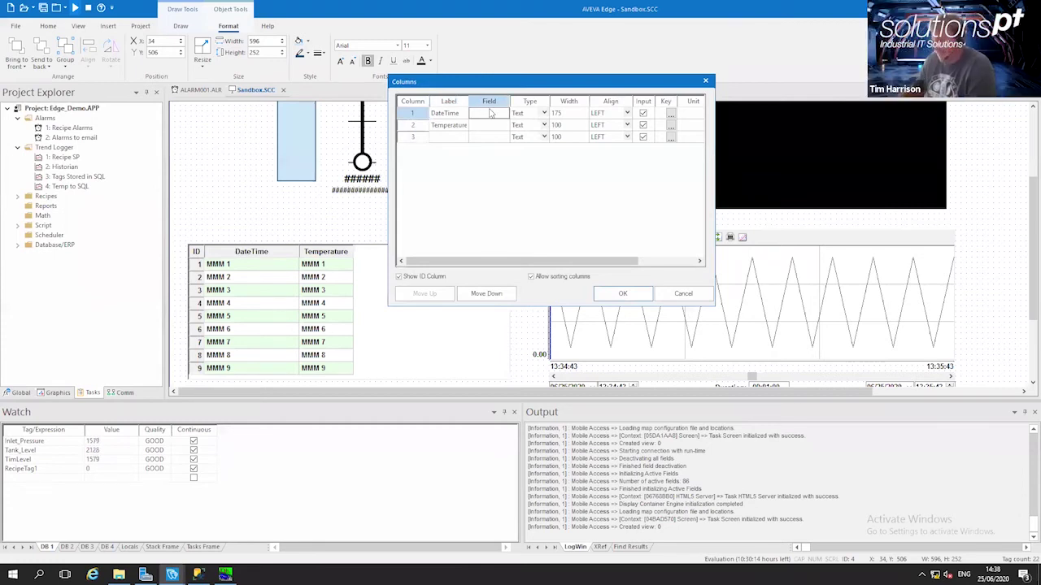
pyautogui.write('Time_Stamp')
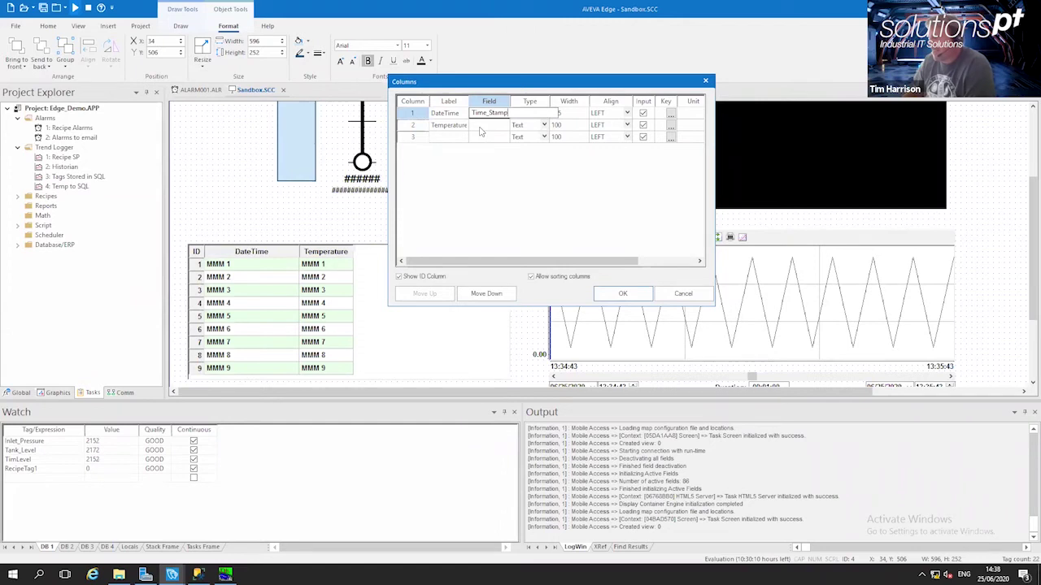
pyautogui.click(481, 130)
pyautogui.write('Tempe')
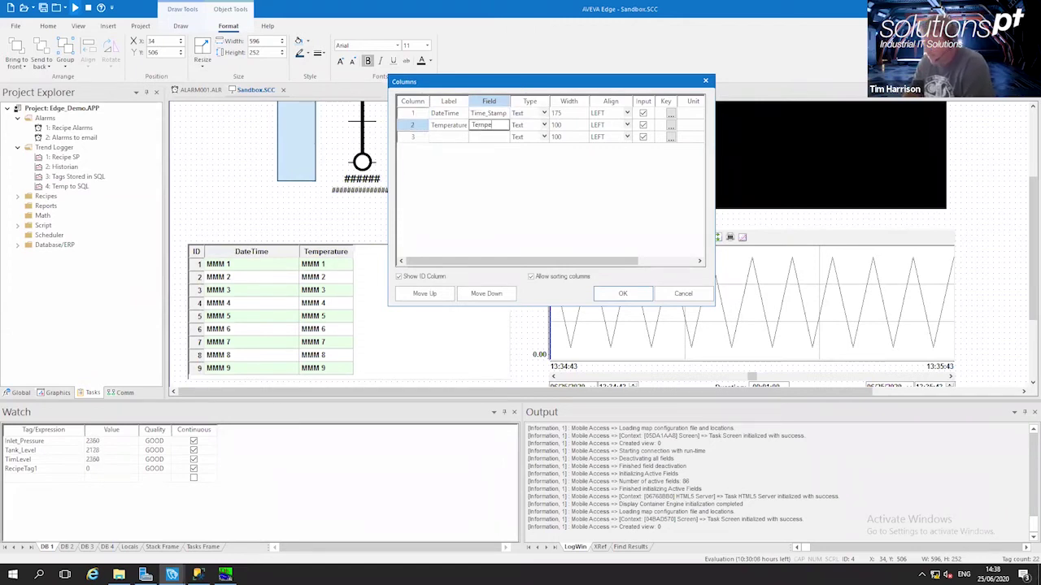
pyautogui.write('rature')
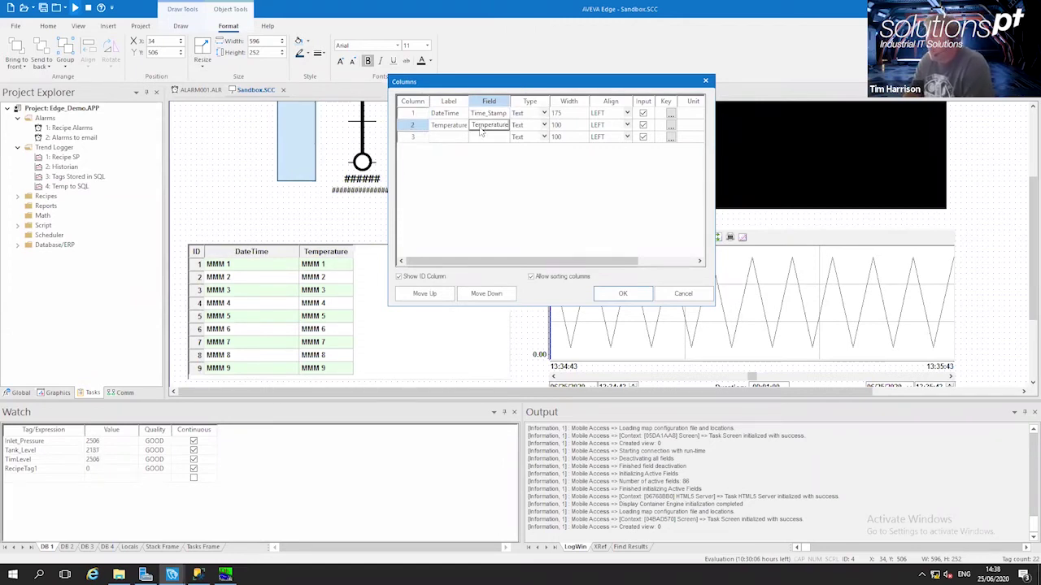
pyautogui.press('Return')
pyautogui.click(623, 294)
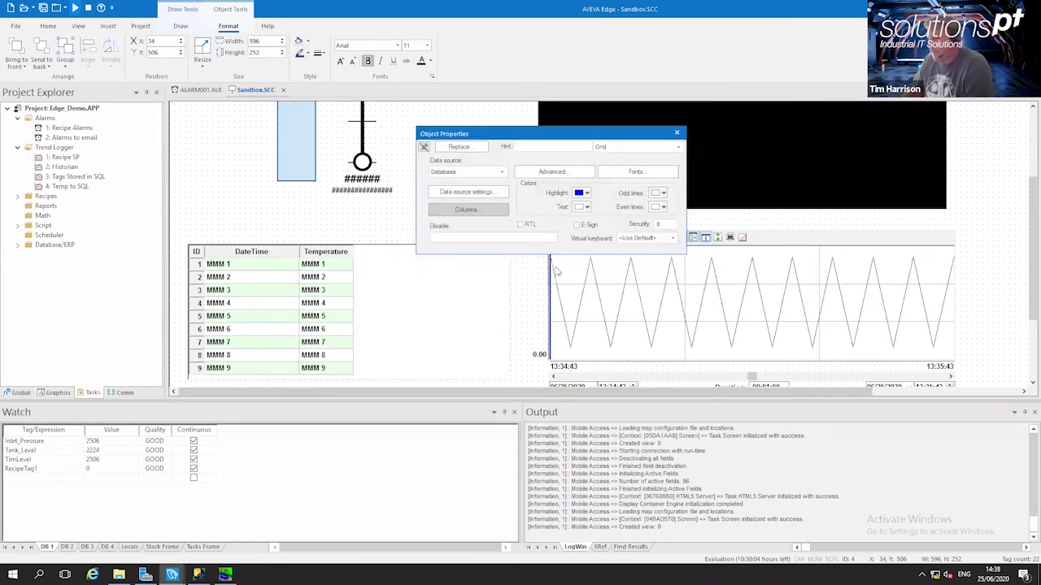
pyautogui.click(676, 133)
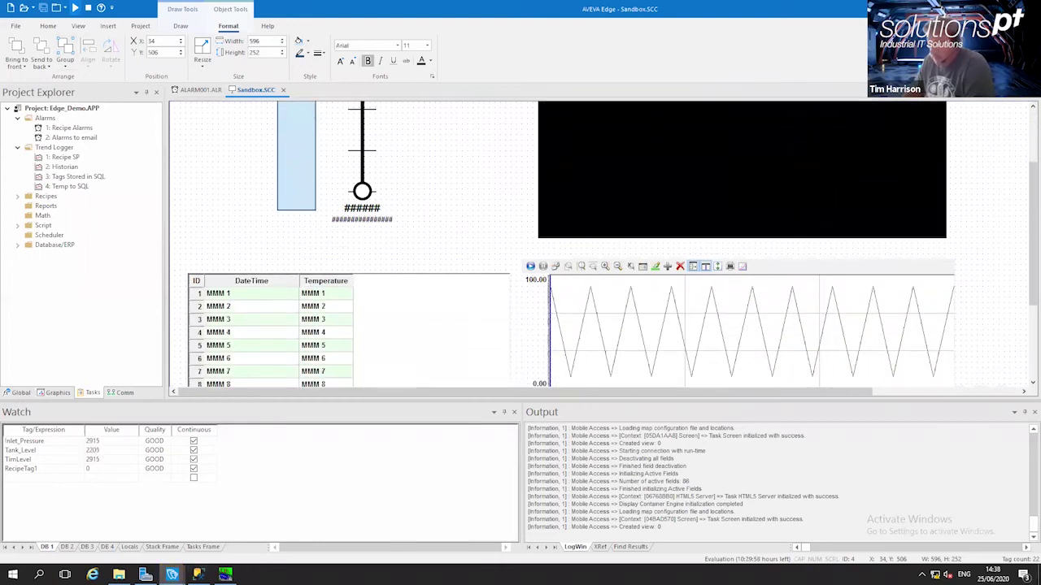
# Switch to the running project and lower the temperature slider to about 450
pyautogui.click(172, 575)
pyautogui.click(227, 521)
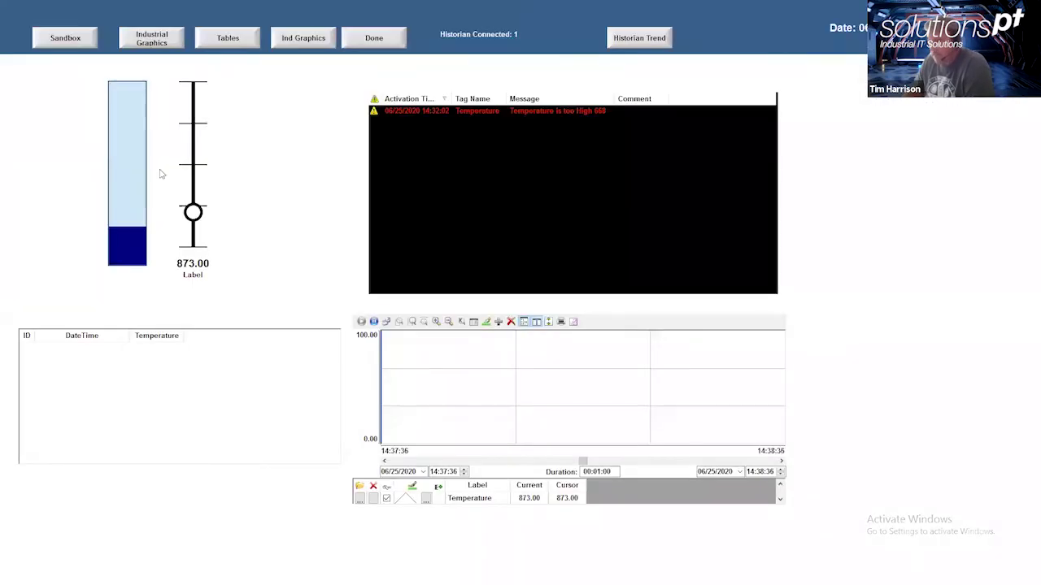
pyautogui.moveTo(191, 210); pyautogui.dragTo(193, 232)
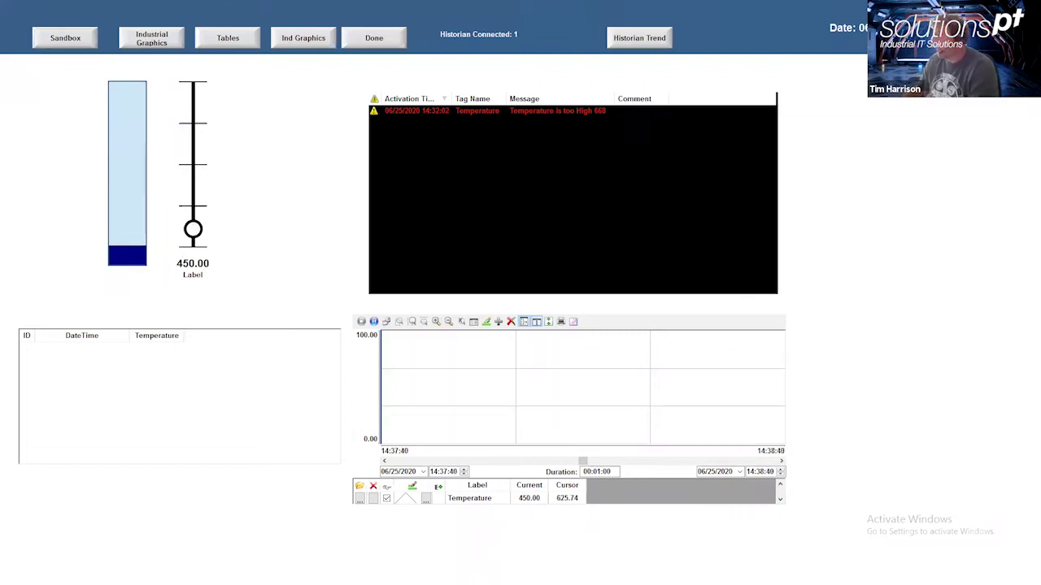
# Restart the project from AVEVA Edge, view the Sandbox screen at runtime, and return to the screen editor
pyautogui.hotkey('alt', 'Tab')
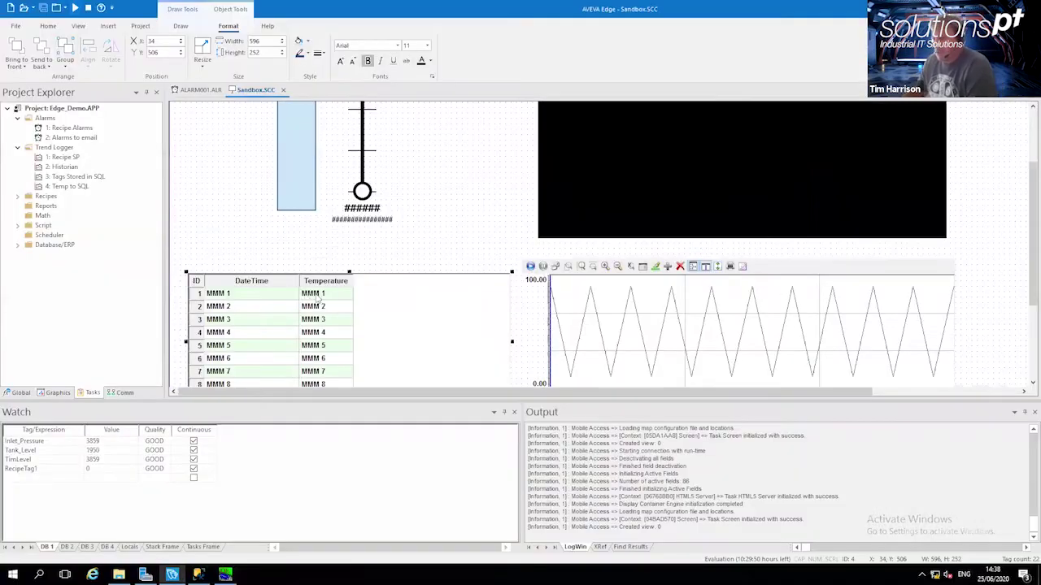
pyautogui.click(74, 7)
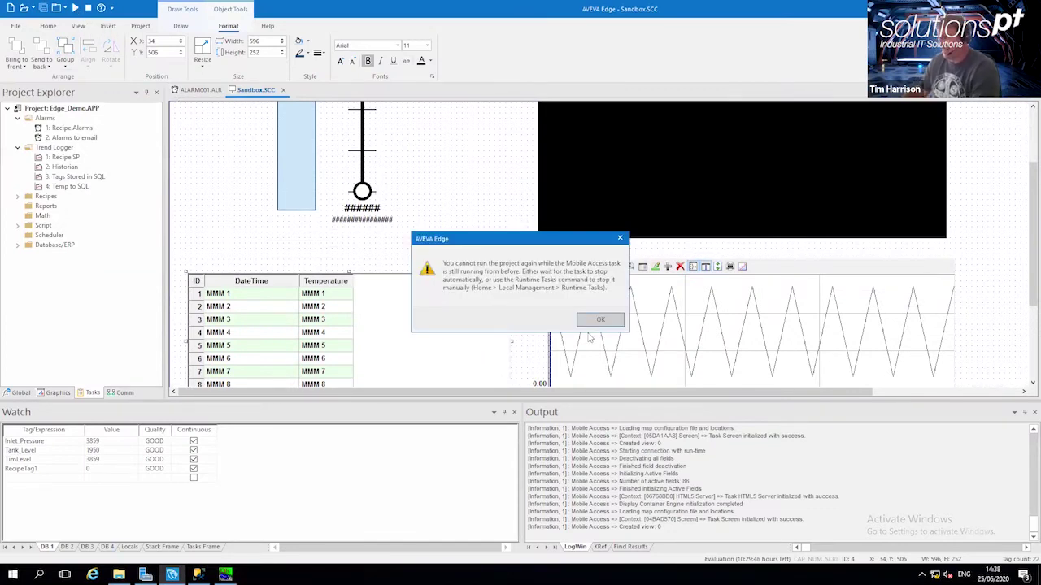
pyautogui.press('Return')
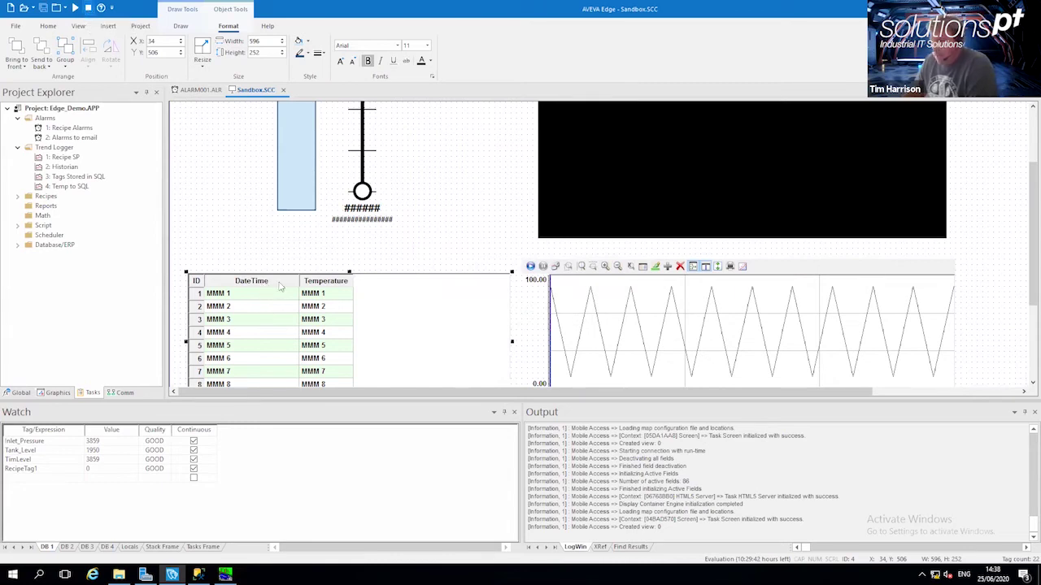
pyautogui.click(88, 7)
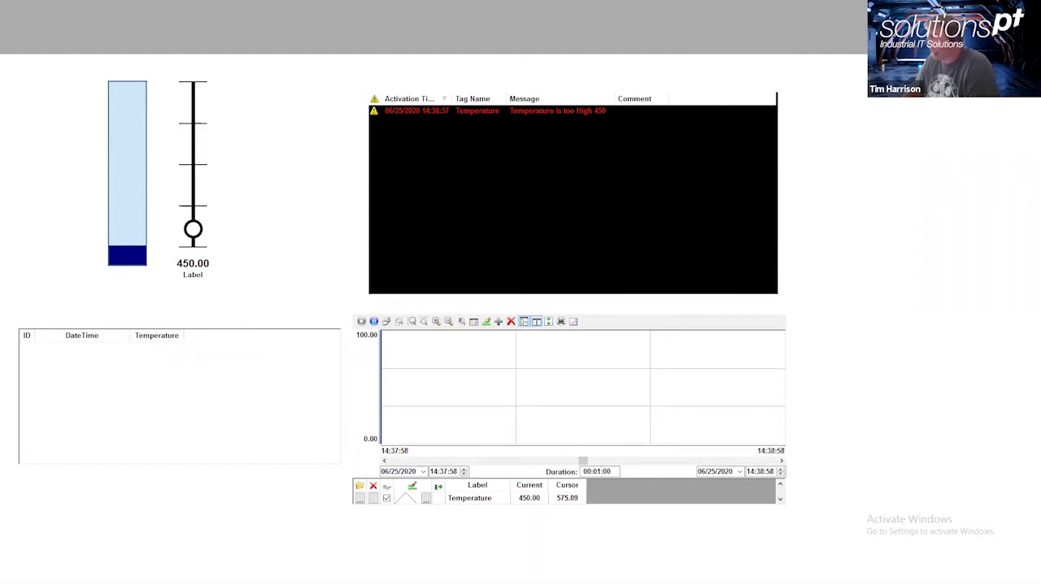
pyautogui.hotkey('alt', 'Tab')
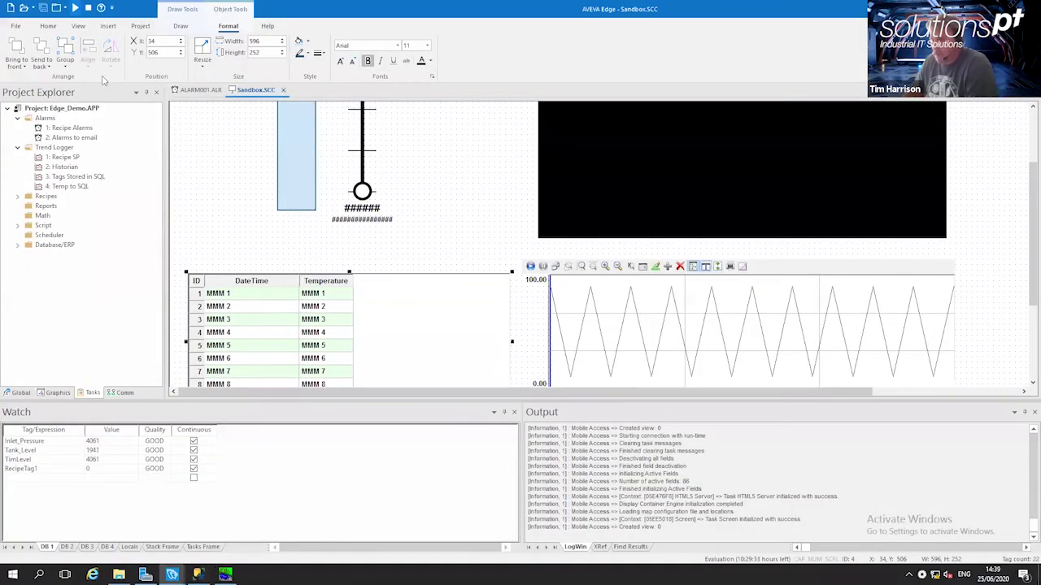
# Close the Sandbox screen and the ALARM001 worksheet, then run the project to check the grid at runtime
pyautogui.click(283, 90)
pyautogui.click(234, 90)
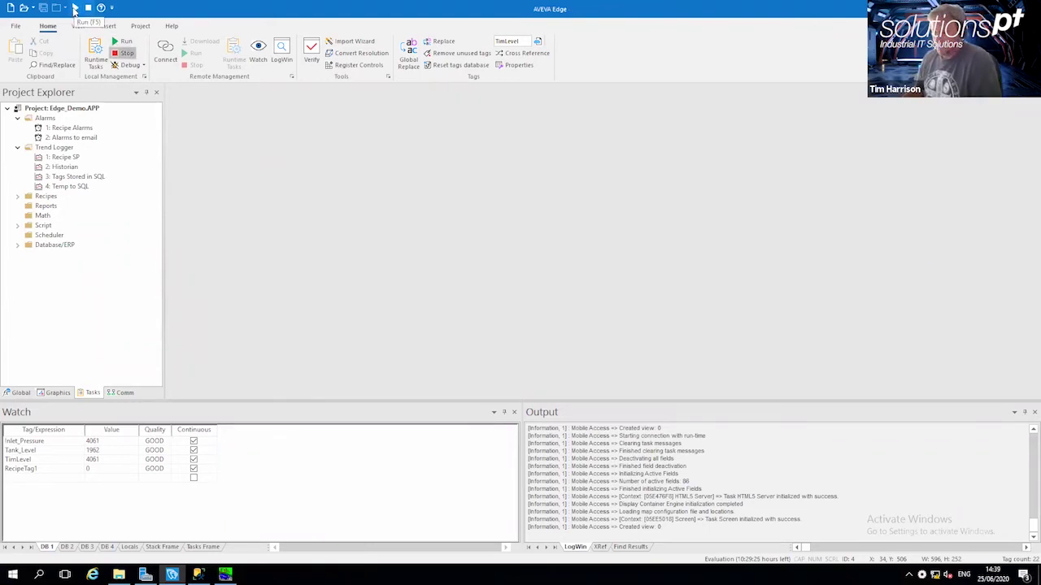
pyautogui.click(74, 8)
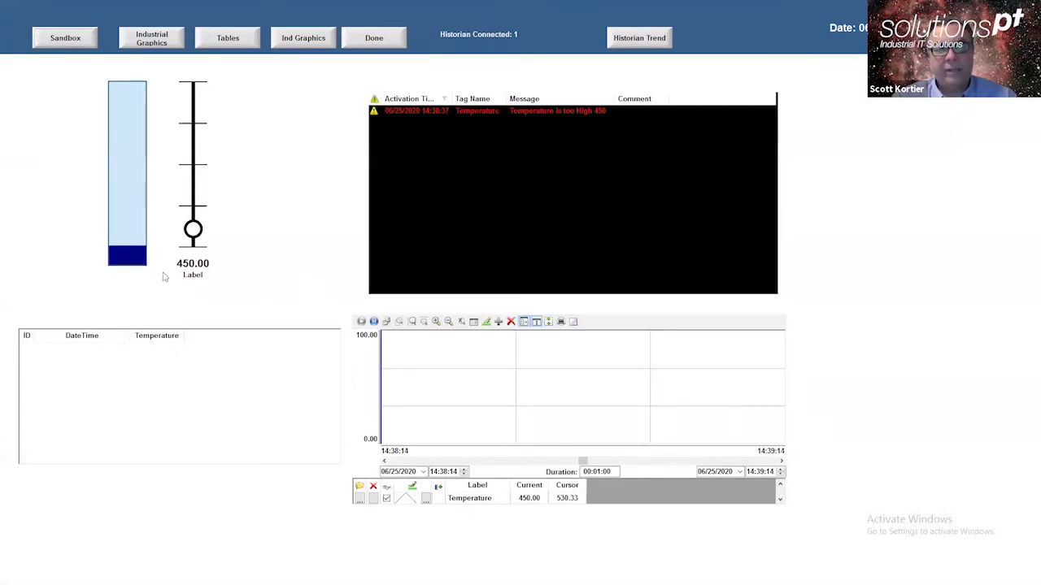
pyautogui.hotkey('alt', 'Tab')
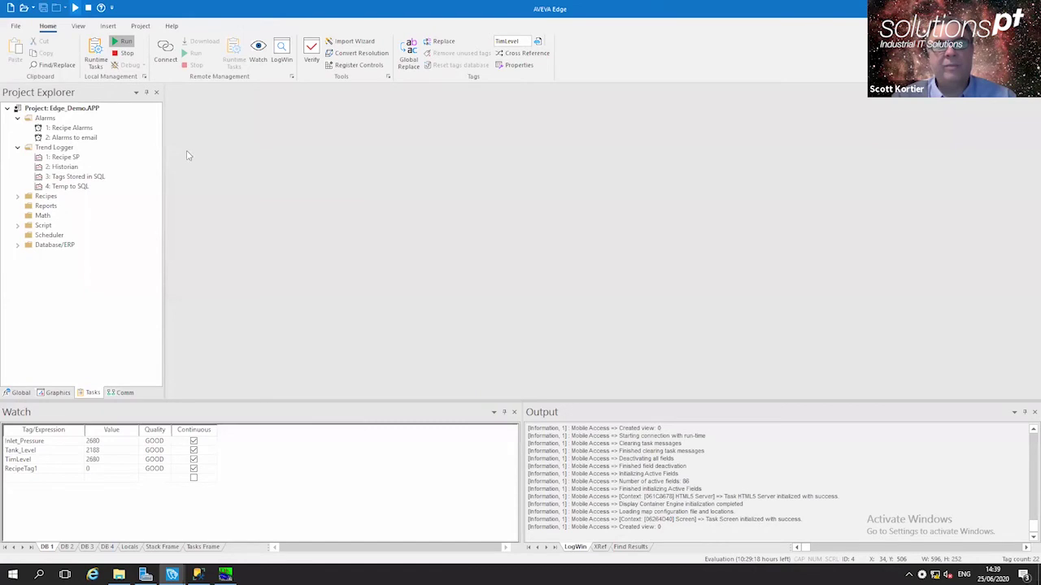
# Reopen the Sandbox screen from the project's graphics and open the grid's object properties
pyautogui.click(57, 393)
pyautogui.doubleClick(57, 137)
pyautogui.scroll(-3, 317, 377)
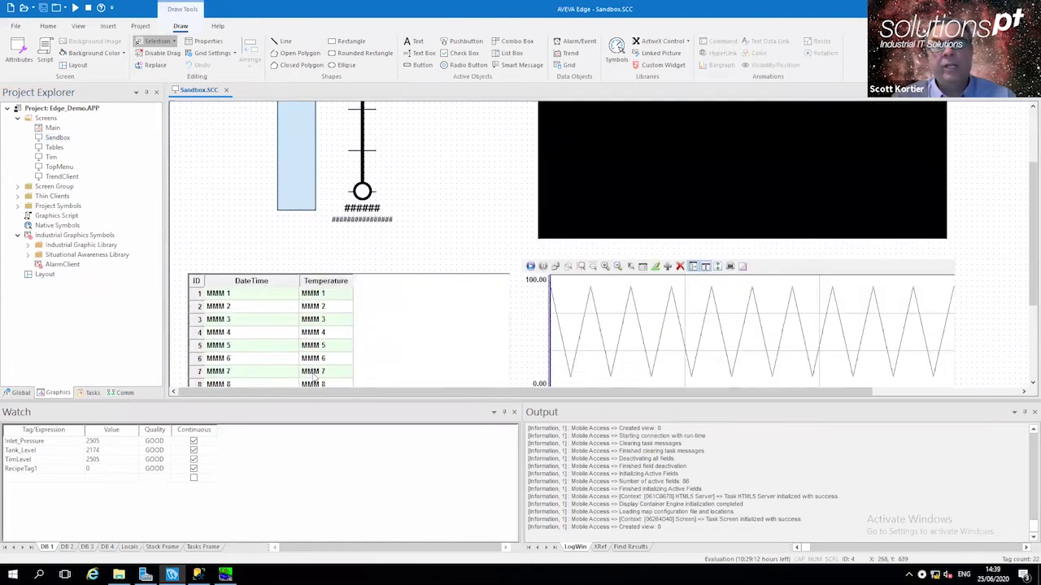
pyautogui.scroll(-2, 316, 376)
pyautogui.doubleClick(316, 307)
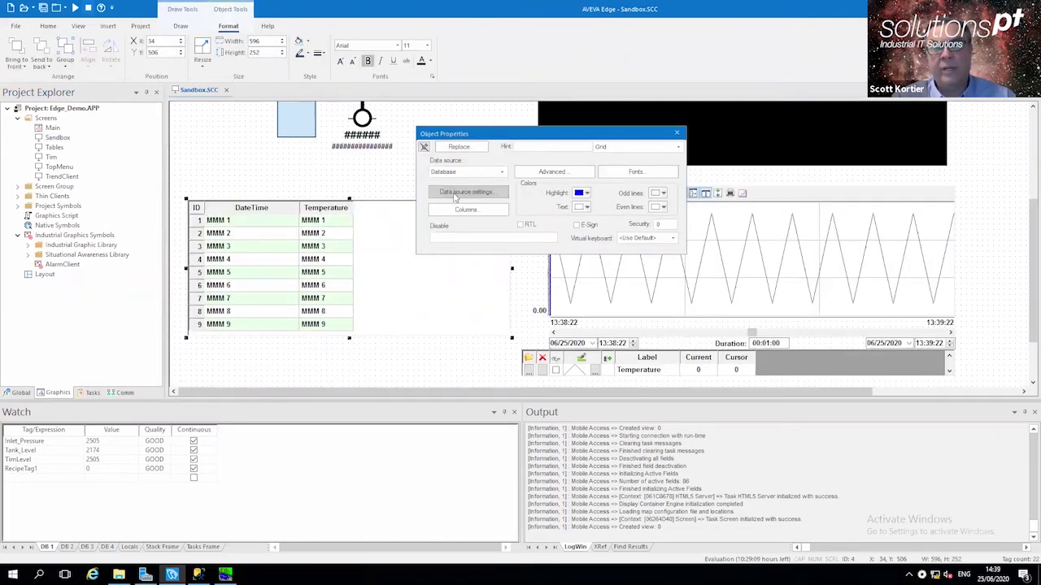
# Turn off the default table name in the grid's data source settings, select table TREND004, and close the object properties
pyautogui.click(457, 193)
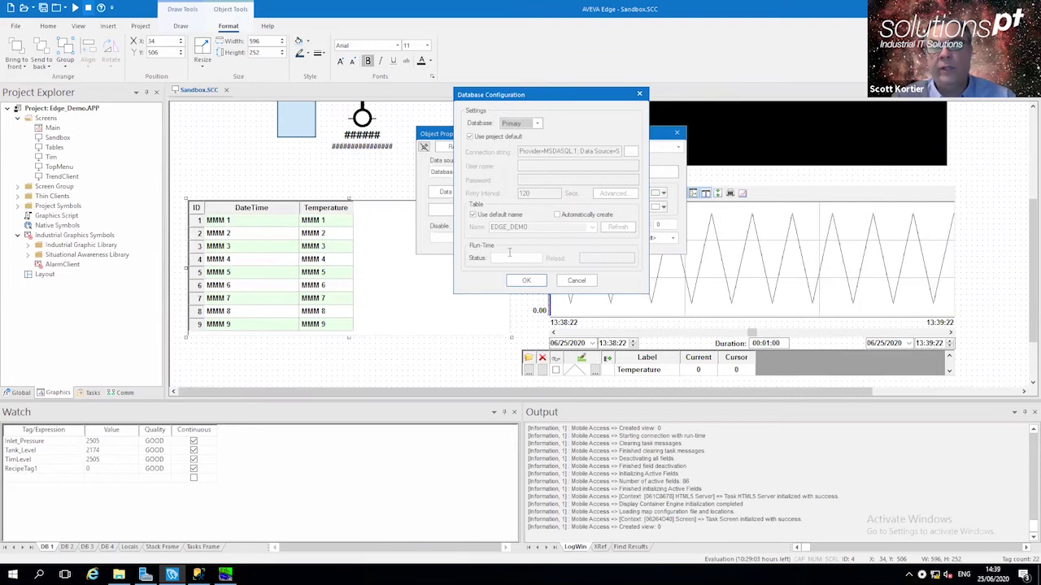
pyautogui.click(473, 214)
pyautogui.click(592, 228)
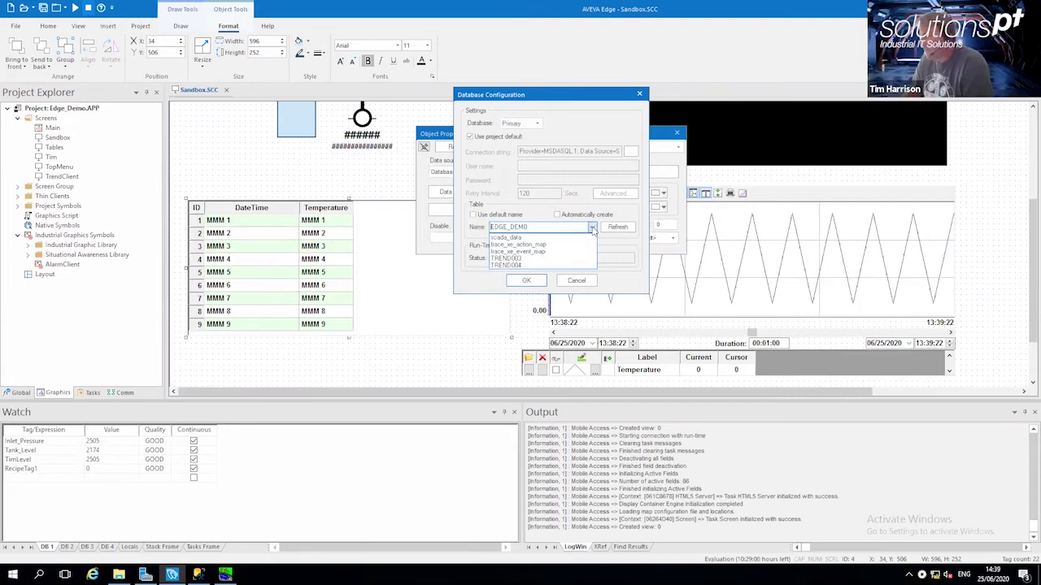
pyautogui.click(539, 265)
pyautogui.click(526, 281)
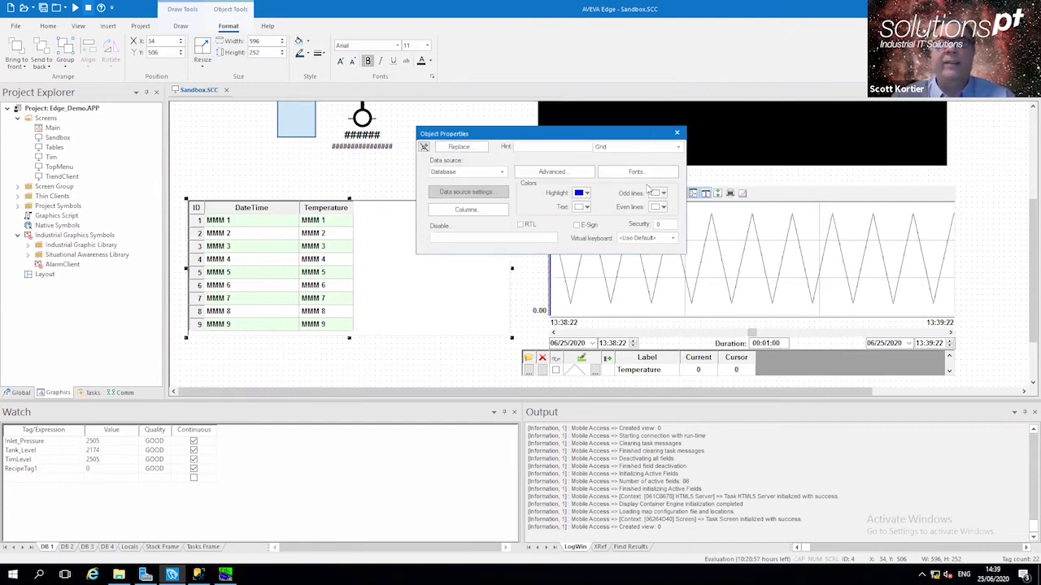
pyautogui.click(675, 133)
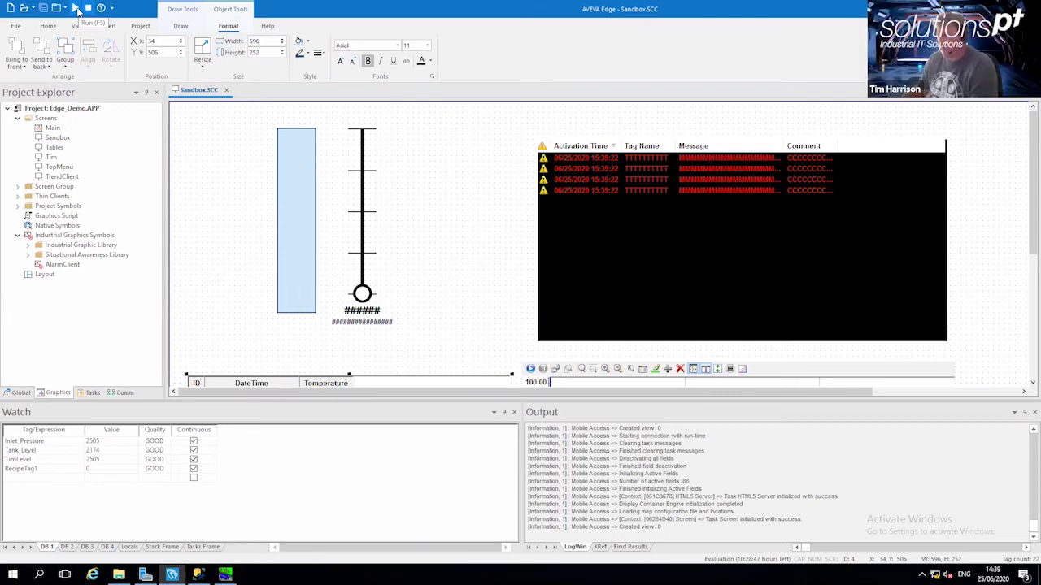
# Run the project and look through the logged temperature rows in the Sandbox grid
pyautogui.click(74, 8)
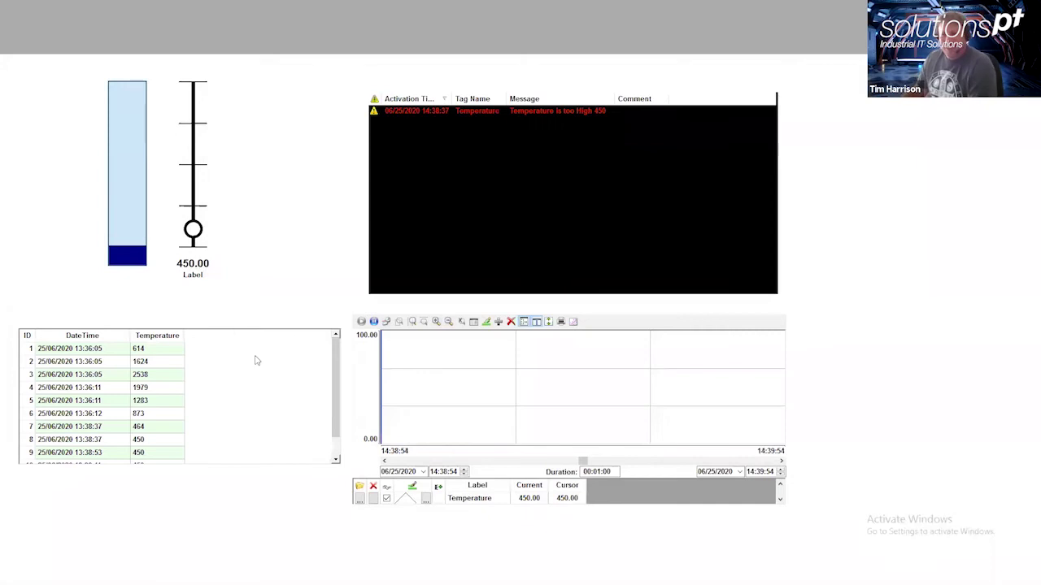
pyautogui.scroll(-1, 179, 382)
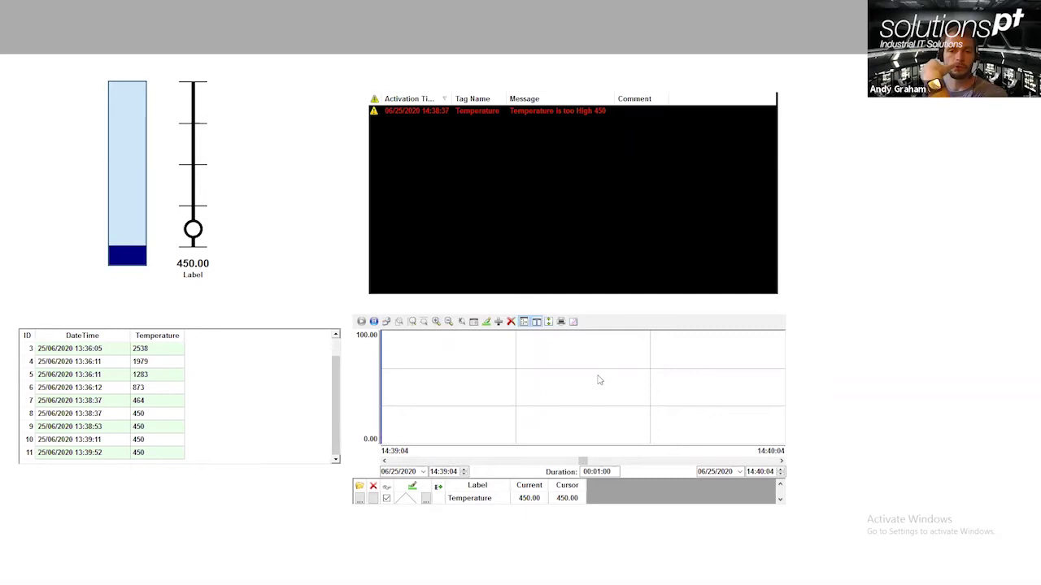
pyautogui.hotkey('alt', 'Tab')
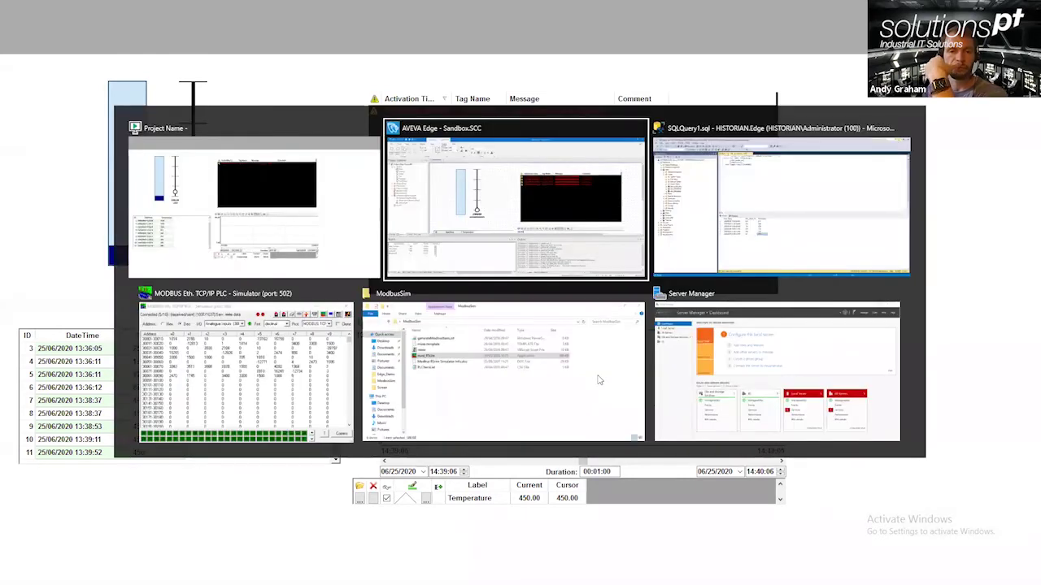
pyautogui.press('Tab')
pyautogui.press('Tab')
pyautogui.press('Tab')
pyautogui.press('Tab')
pyautogui.press('Tab')
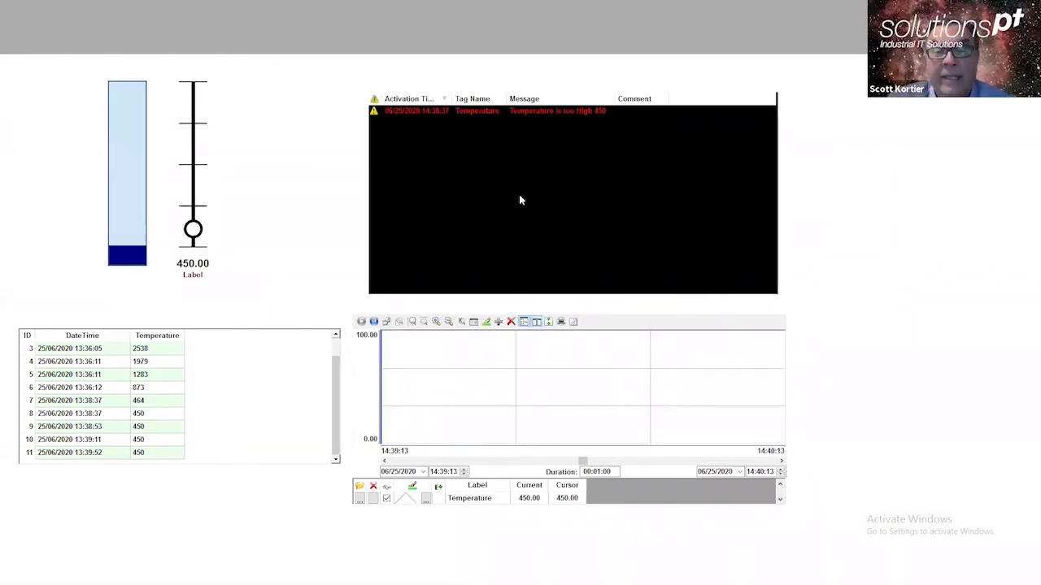
pyautogui.hotkey('alt', 'Tab')
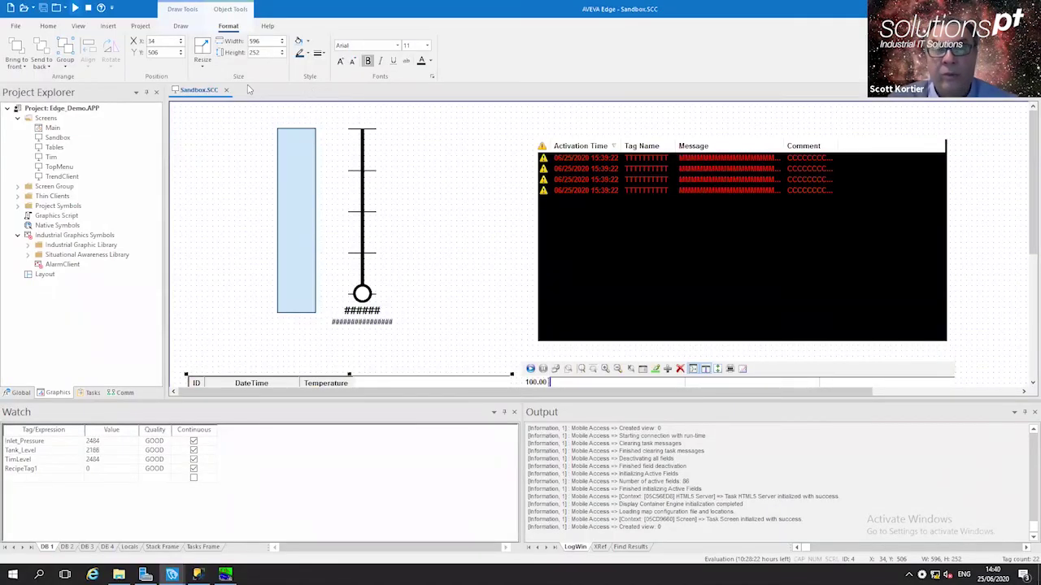
# In the running project, rescale the trend's value axis to 400–500 and raise the temperature slider to about 737
pyautogui.hotkey('alt', 'Tab')
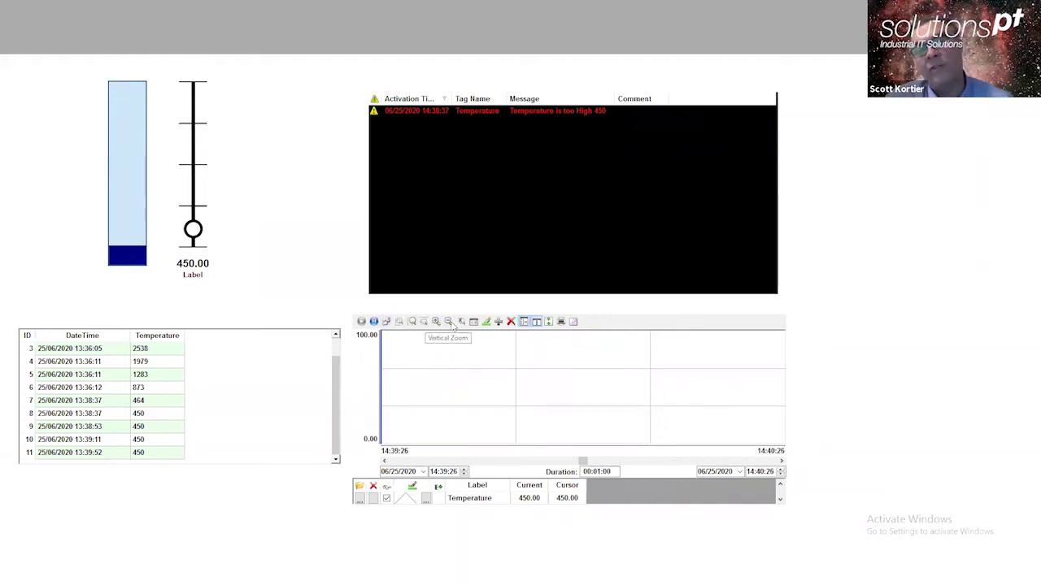
pyautogui.click(537, 322)
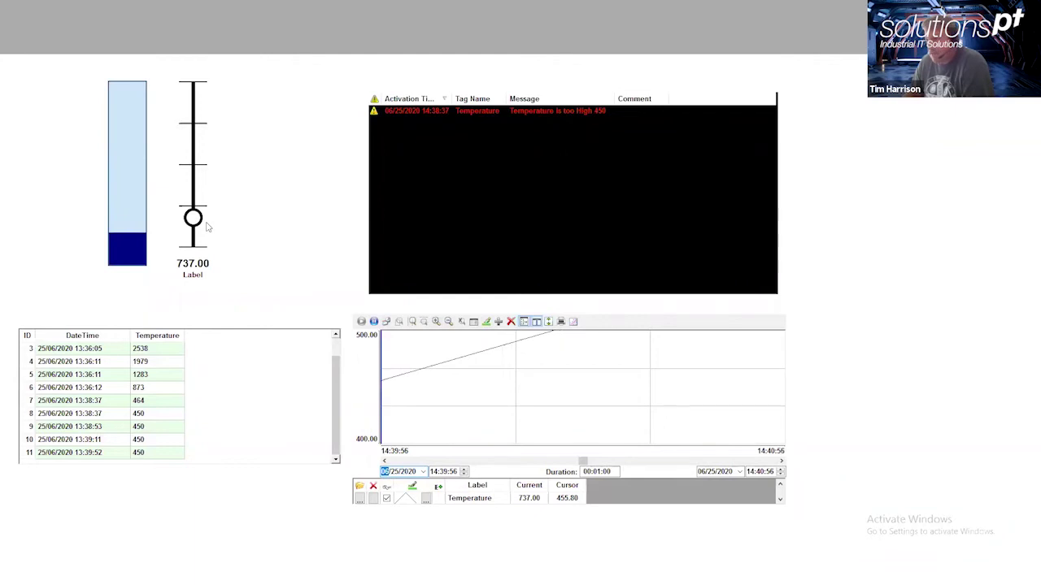
# Bring up the MODBUS TCP/IP PLC simulator, look at its analogue input values, and return to the AVEVA Edge editor
pyautogui.hotkey('alt', 'Tab')
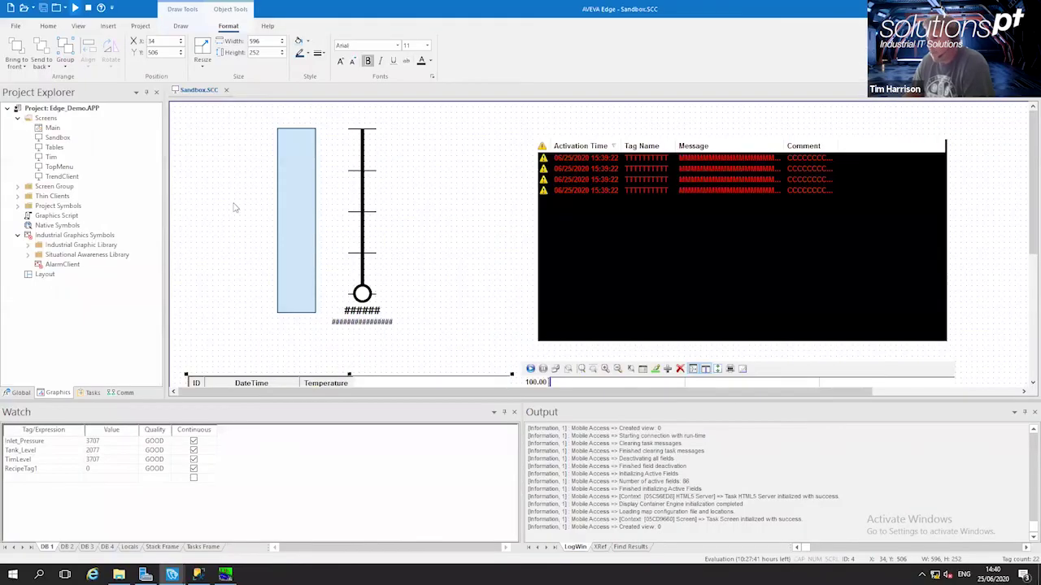
pyautogui.click(225, 574)
pyautogui.moveTo(570, 176); pyautogui.dragTo(535, 140)
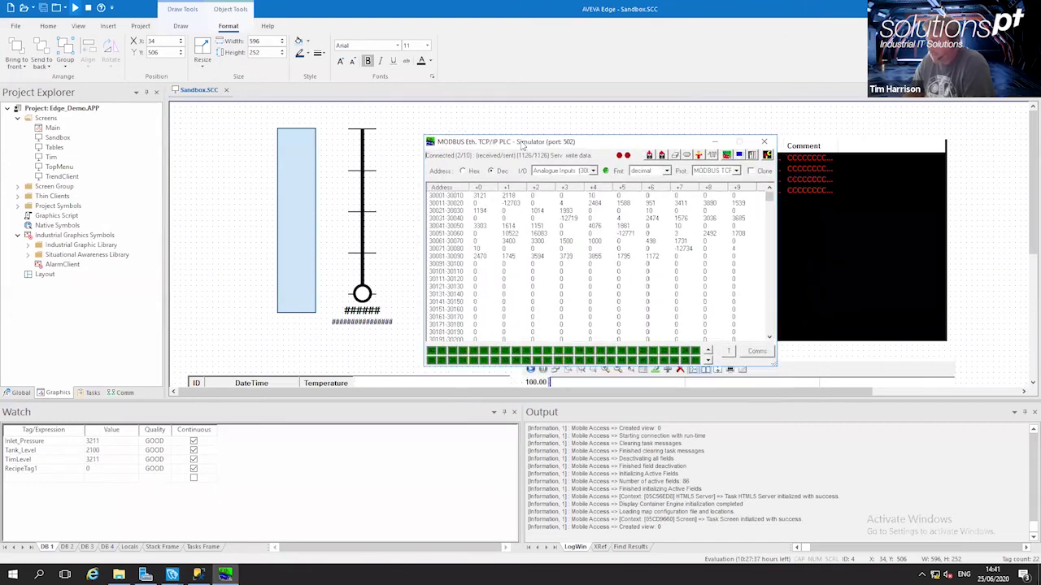
pyautogui.click(25, 250)
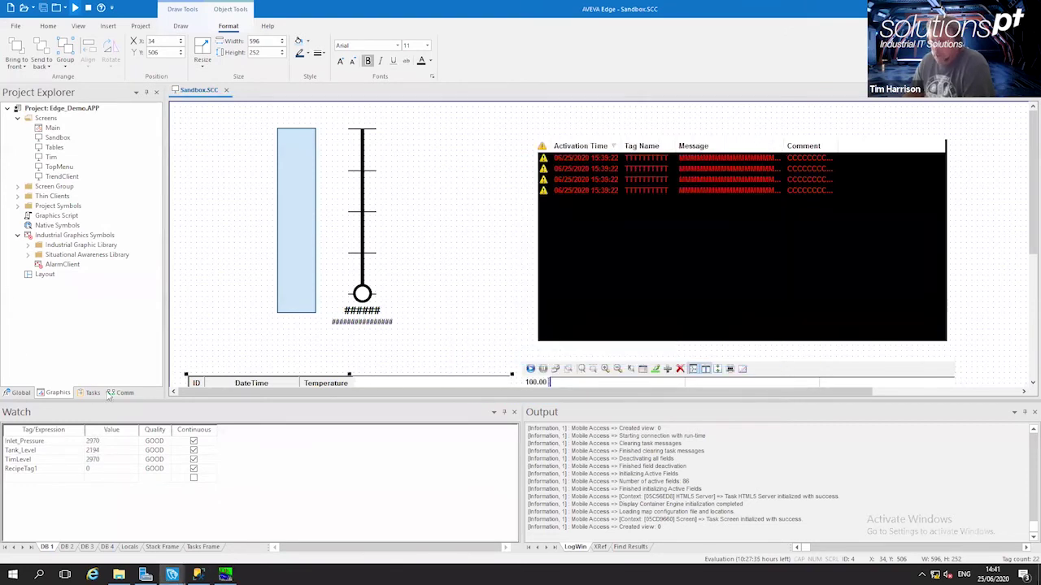
# Close the Sandbox screen and browse the project's available communication drivers as far as MQTT without adding any
pyautogui.click(122, 393)
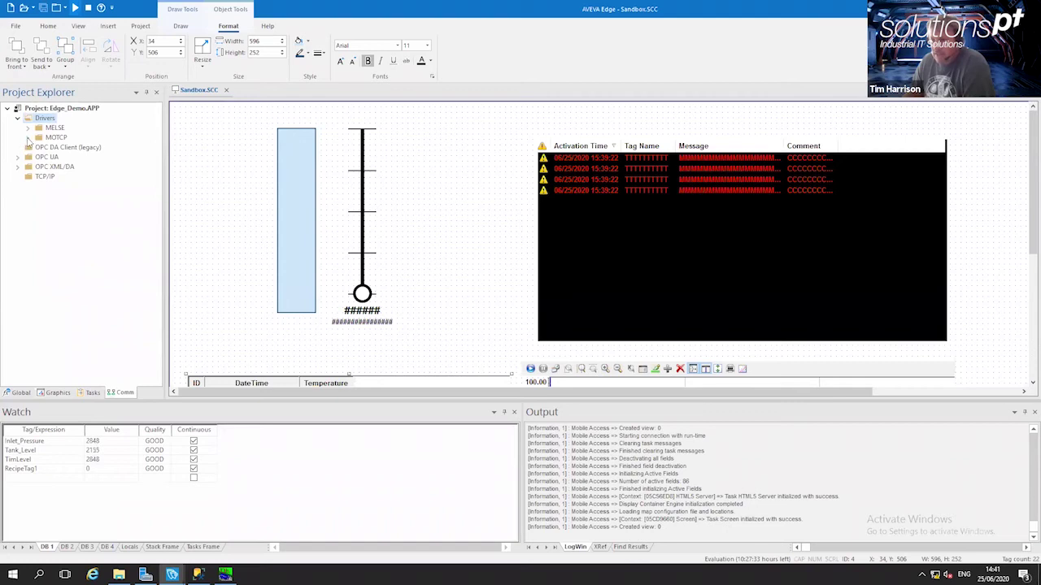
pyautogui.click(226, 89)
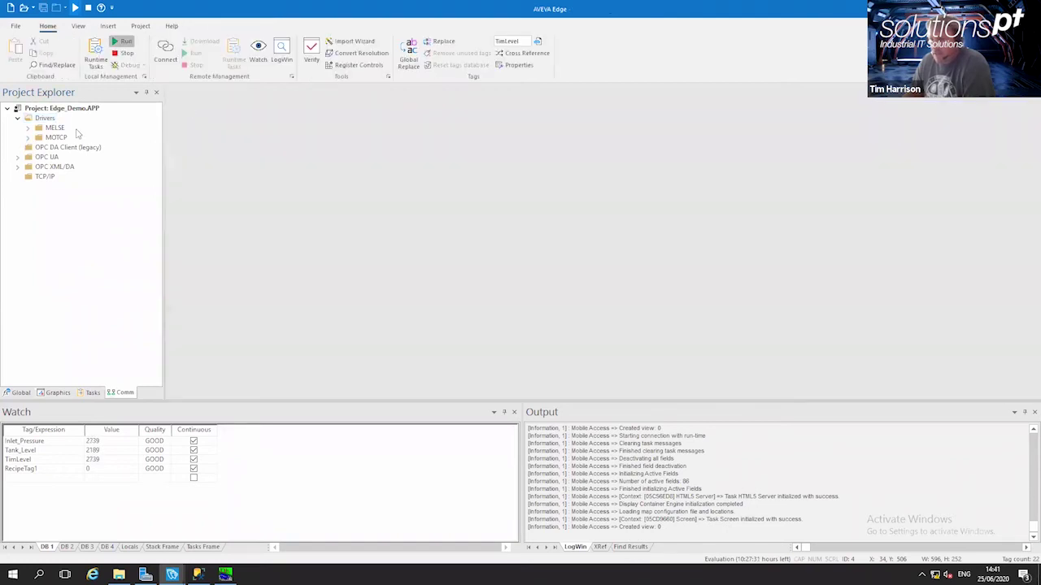
pyautogui.rightClick(41, 120)
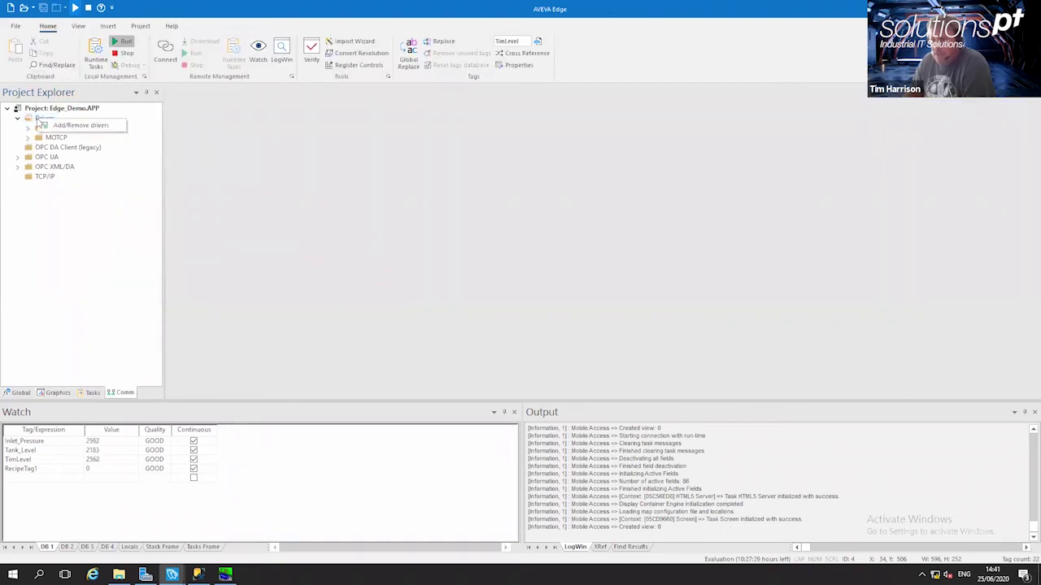
pyautogui.click(65, 126)
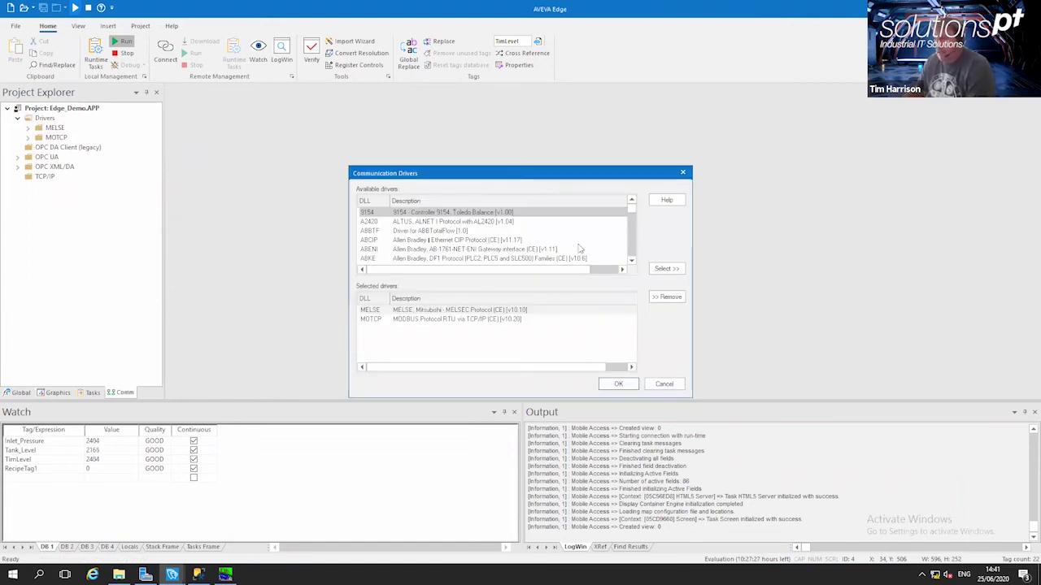
pyautogui.moveTo(633, 212); pyautogui.dragTo(635, 233)
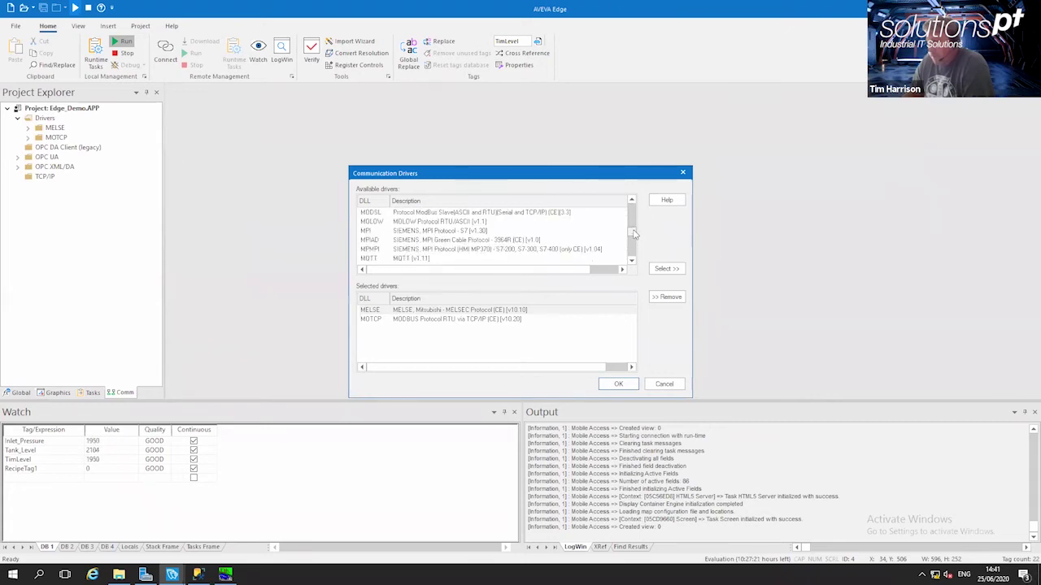
pyautogui.click(368, 259)
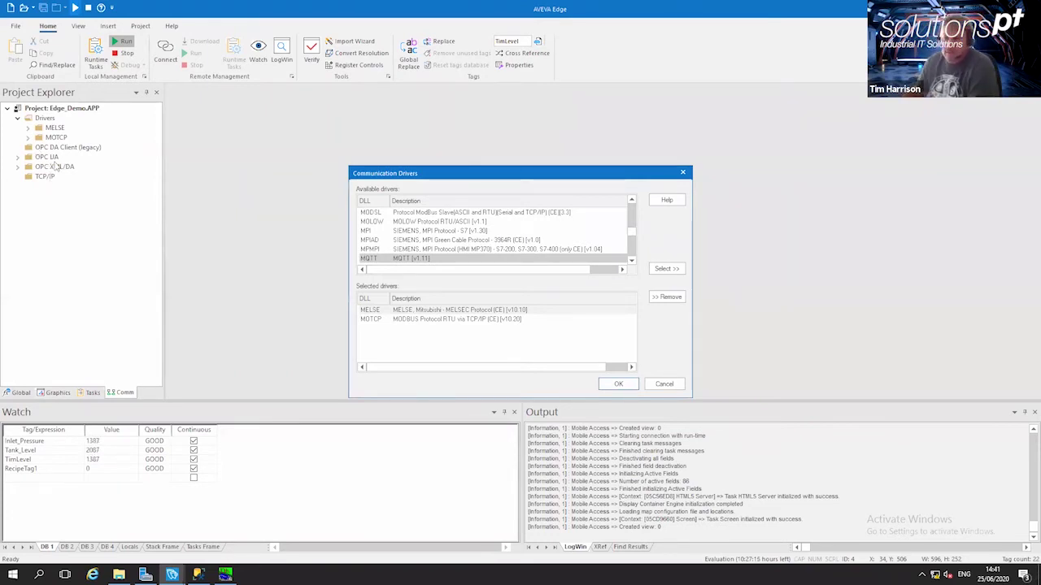
pyautogui.click(665, 383)
# Open the MOTCP main driver sheet and add the Temperature tag in the first empty row
pyautogui.click(28, 138)
pyautogui.click(58, 148)
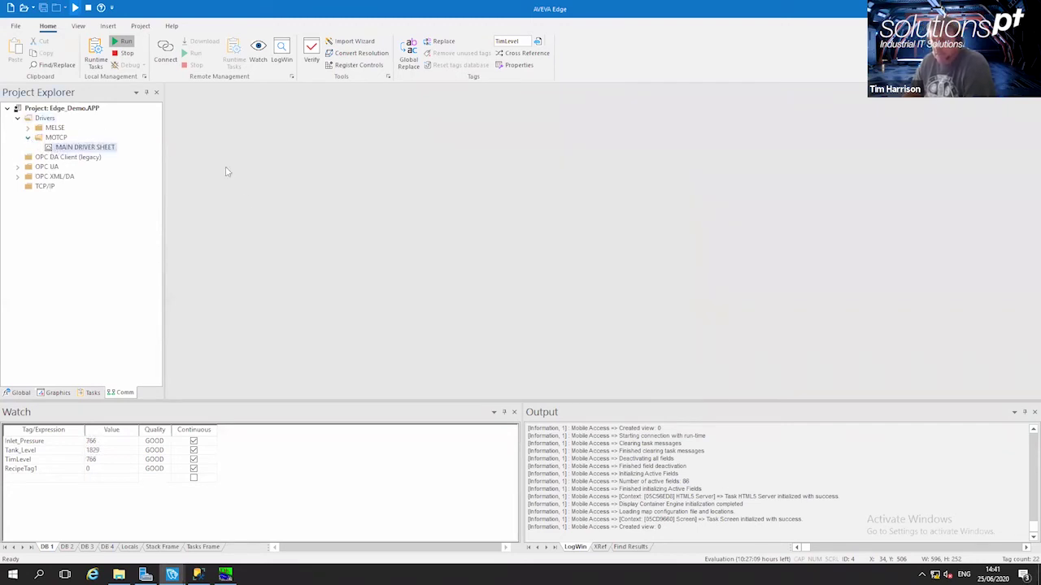
pyautogui.doubleClick(101, 150)
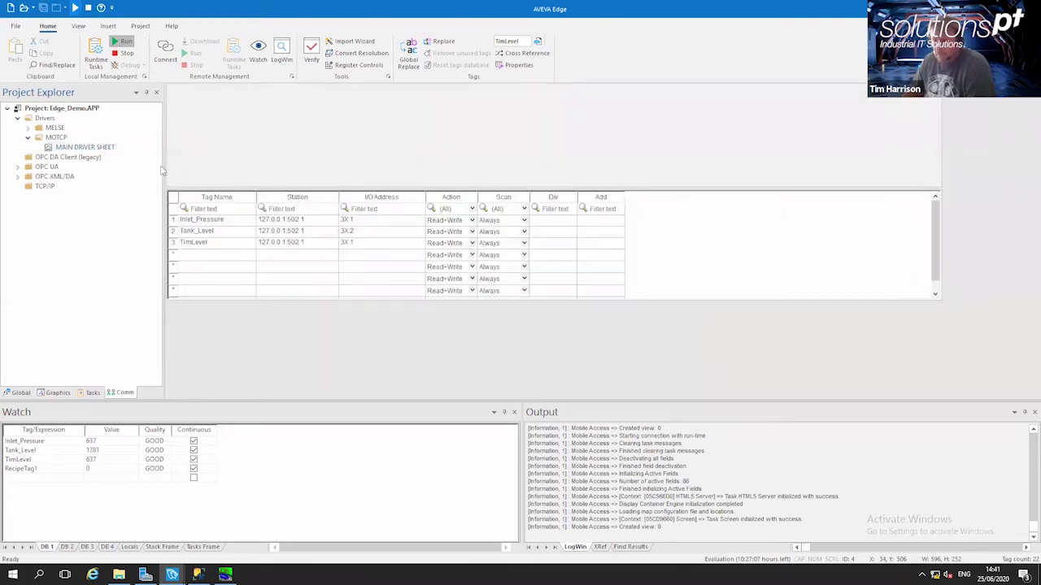
pyautogui.doubleClick(196, 277)
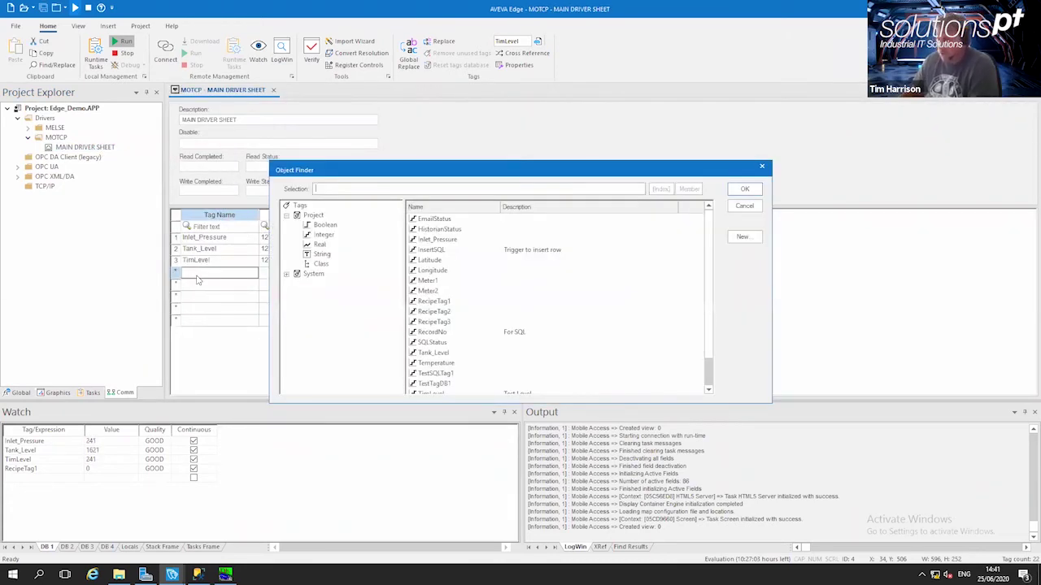
pyautogui.scroll(-1, 709, 372)
pyautogui.scroll(-2, 709, 372)
pyautogui.click(435, 332)
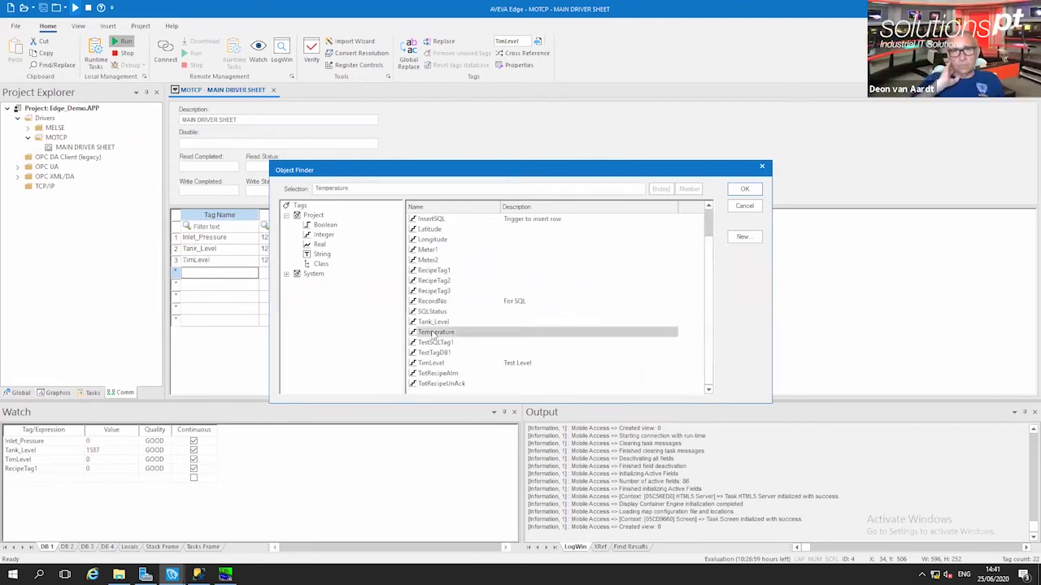
pyautogui.doubleClick(435, 333)
pyautogui.click(291, 272)
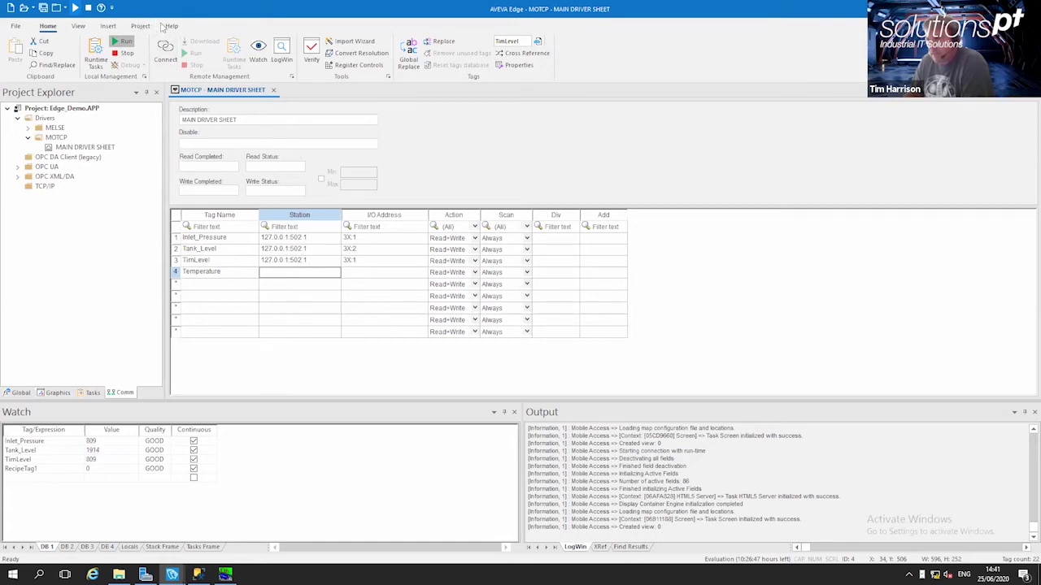
# Open the help document for the MOTCP driver from the list of communication drivers
pyautogui.click(172, 26)
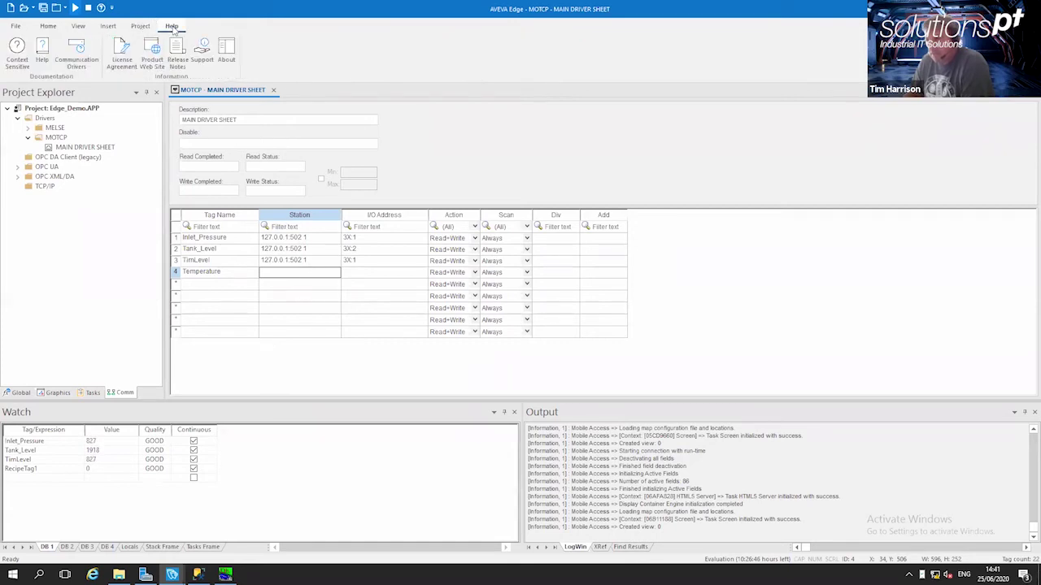
pyautogui.click(81, 50)
pyautogui.moveTo(649, 219); pyautogui.dragTo(661, 304)
pyautogui.click(361, 285)
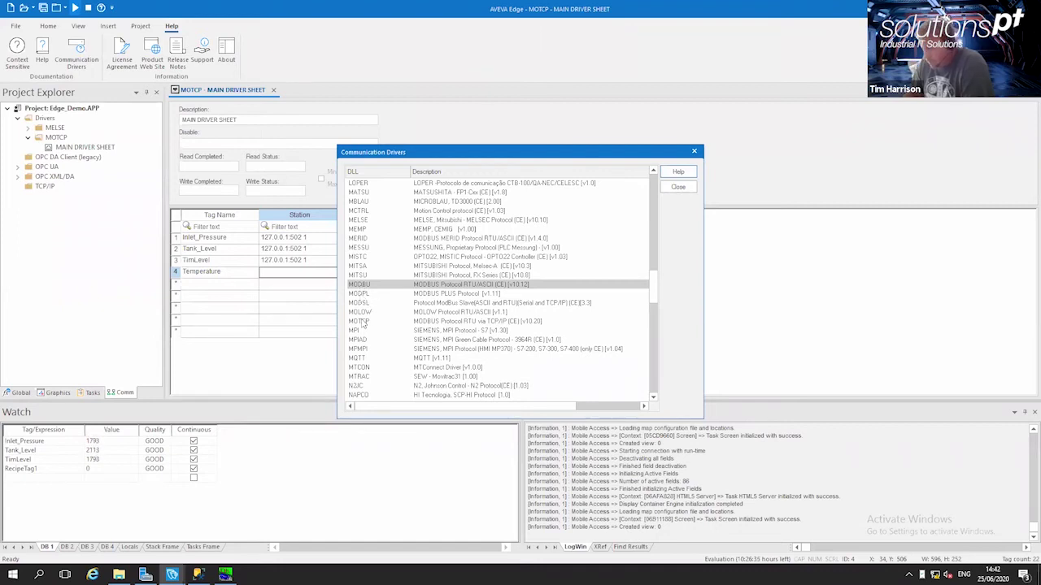
pyautogui.click(363, 322)
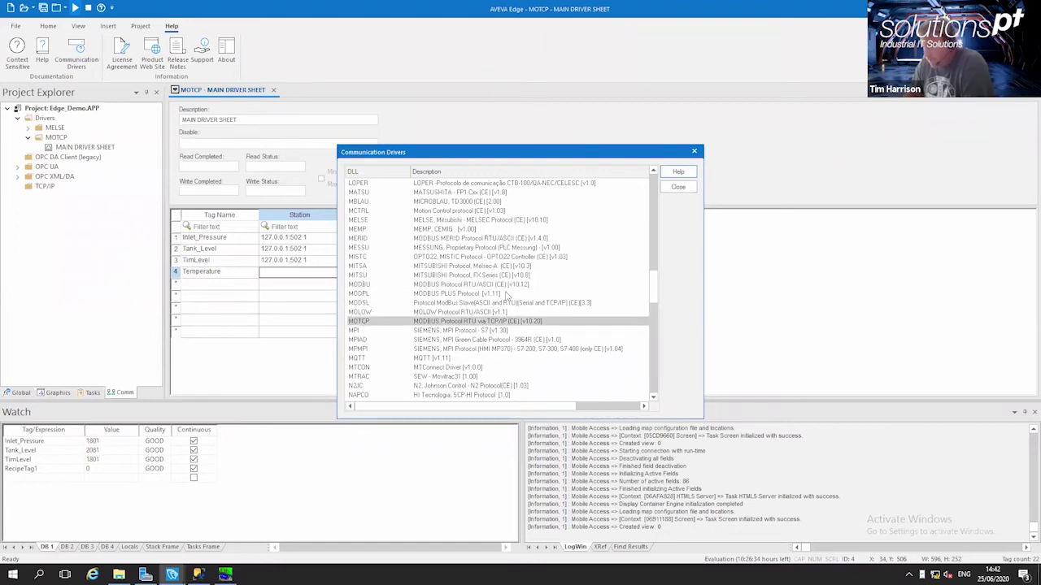
pyautogui.click(678, 172)
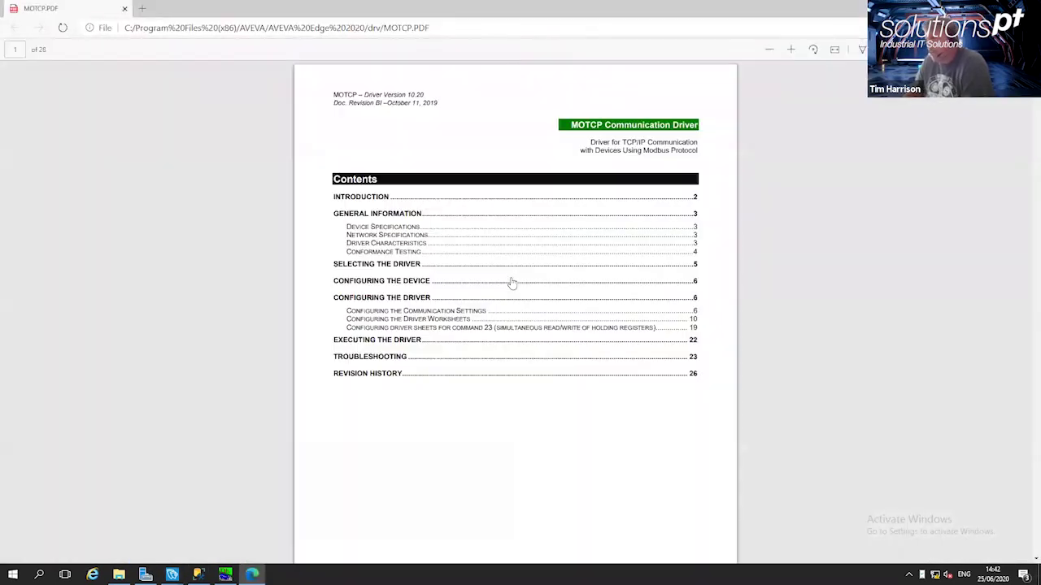
# Read through the MOTCP guide as far as the main driver sheet section and close the guide and the drivers list
pyautogui.scroll(-20, 511, 283)
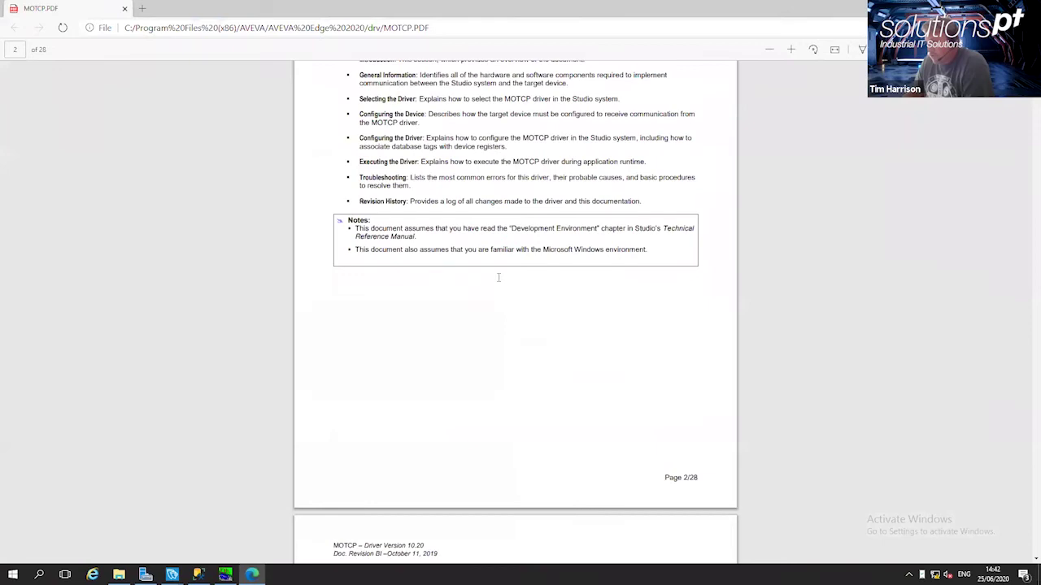
pyautogui.scroll(-12, 495, 286)
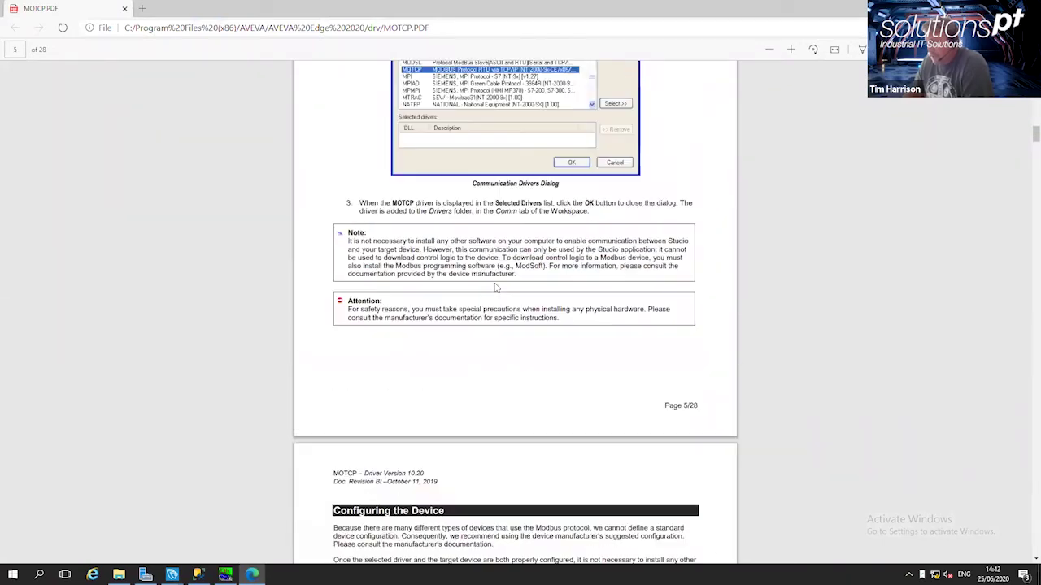
pyautogui.scroll(-15, 495, 286)
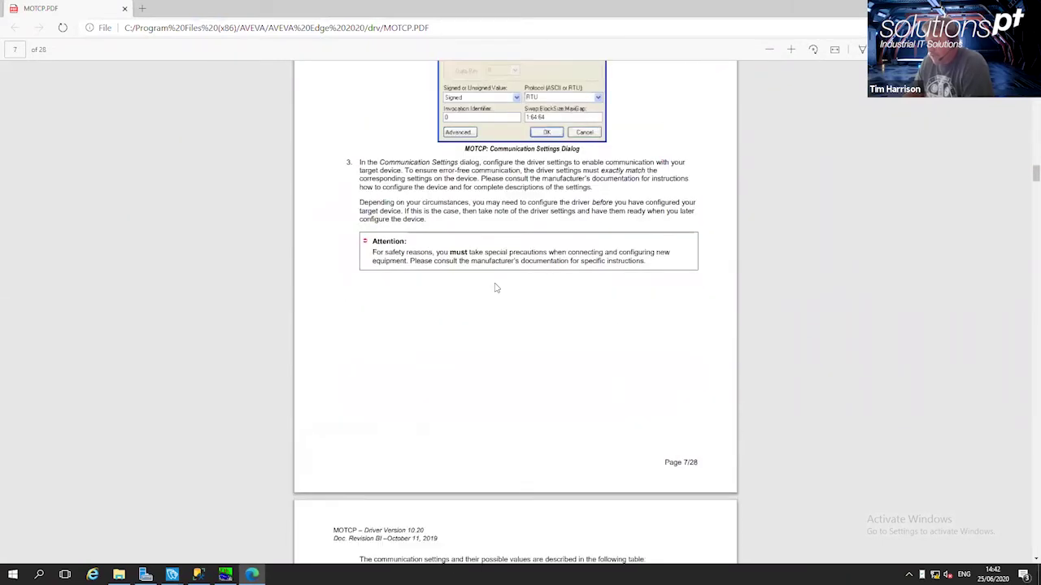
pyautogui.scroll(-10, 495, 287)
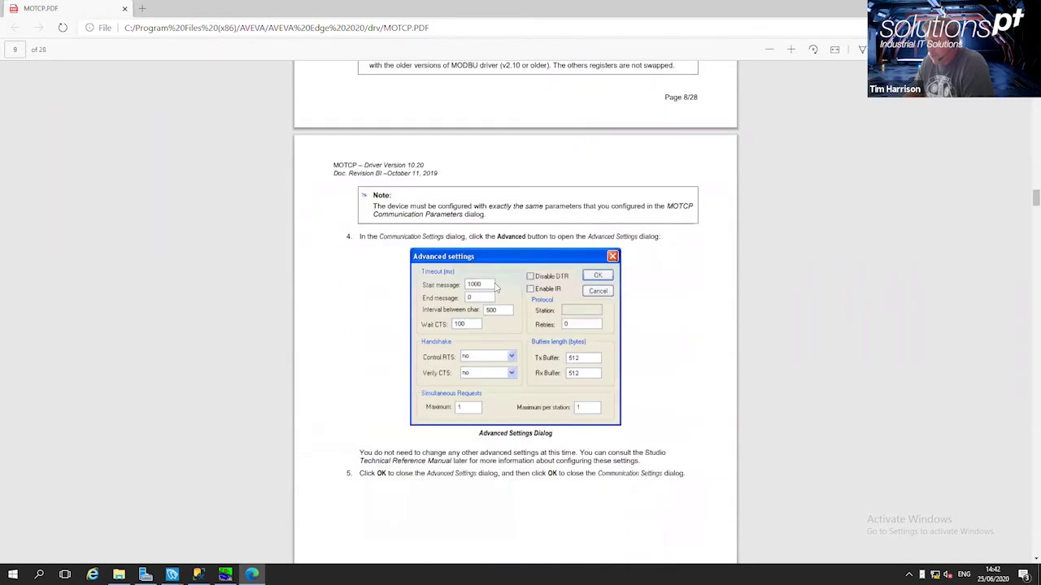
pyautogui.scroll(-10, 496, 286)
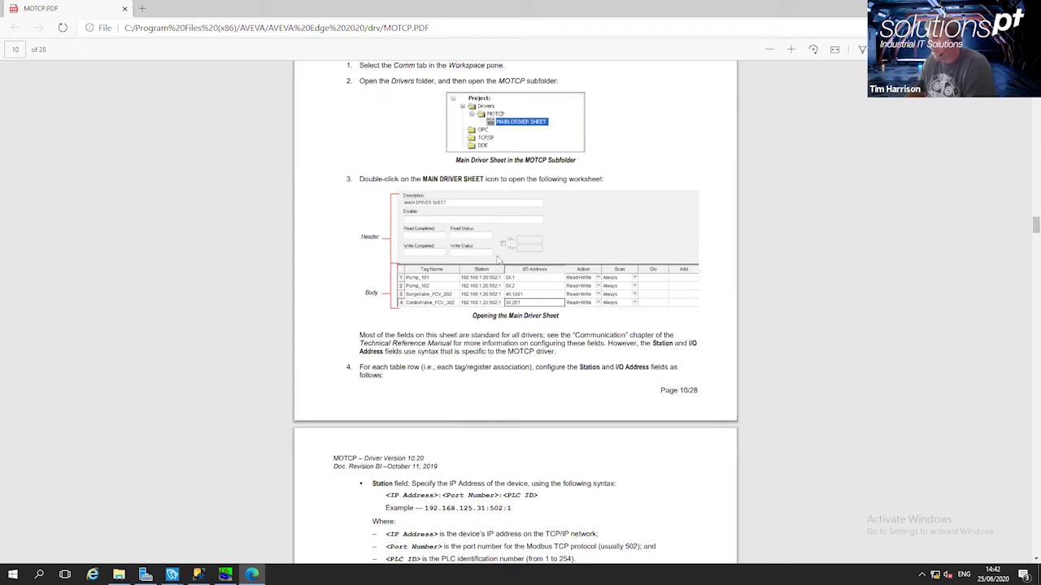
pyautogui.hotkey('ctrl', 'w')
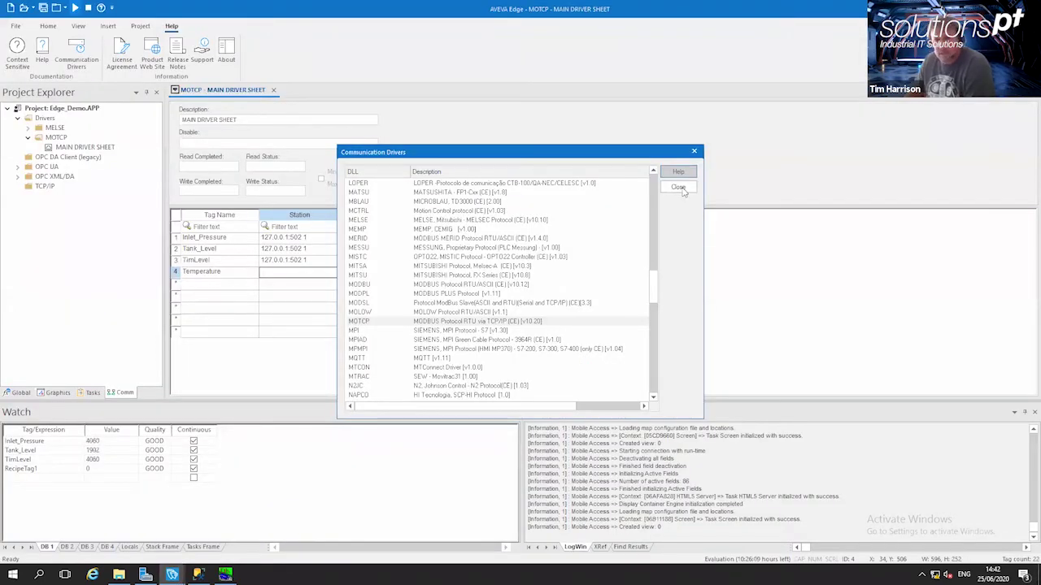
pyautogui.click(678, 188)
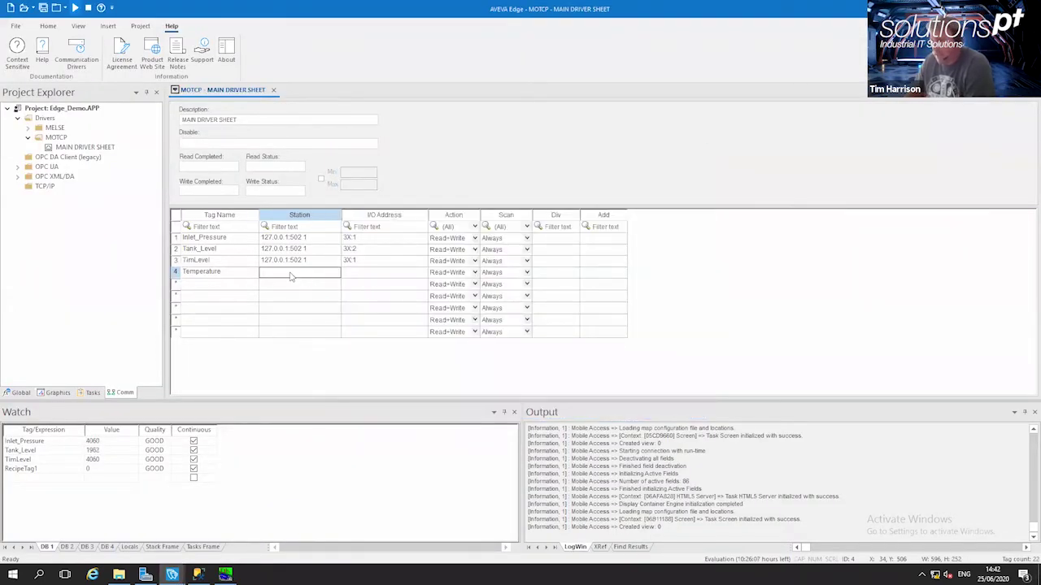
# Give the Temperature row the station 127.0.0.1:502:1 and the I/O address 3X:1
pyautogui.click(352, 276)
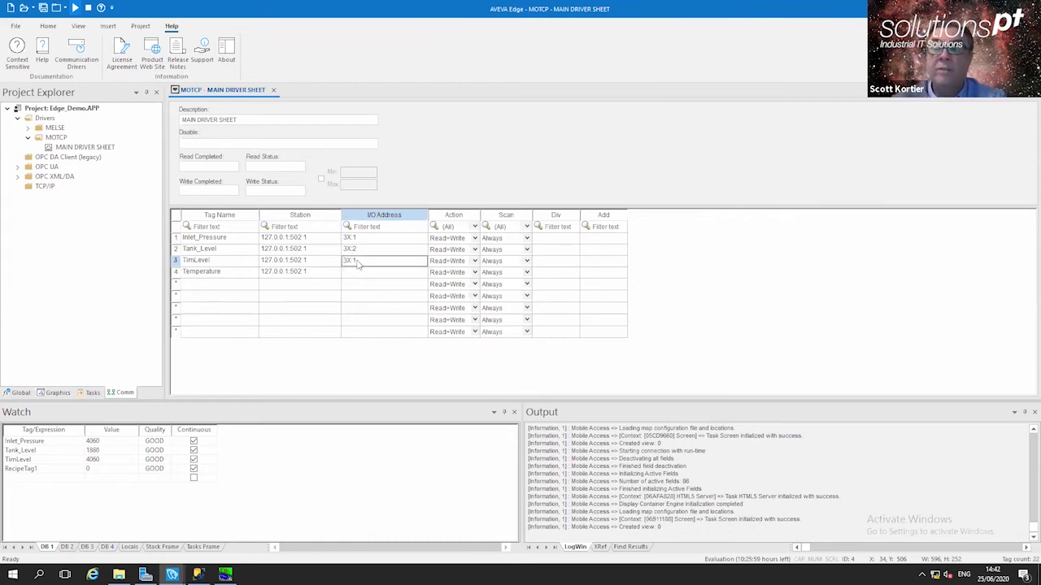
pyautogui.click(358, 273)
pyautogui.write('3X:1')
pyautogui.press('Return')
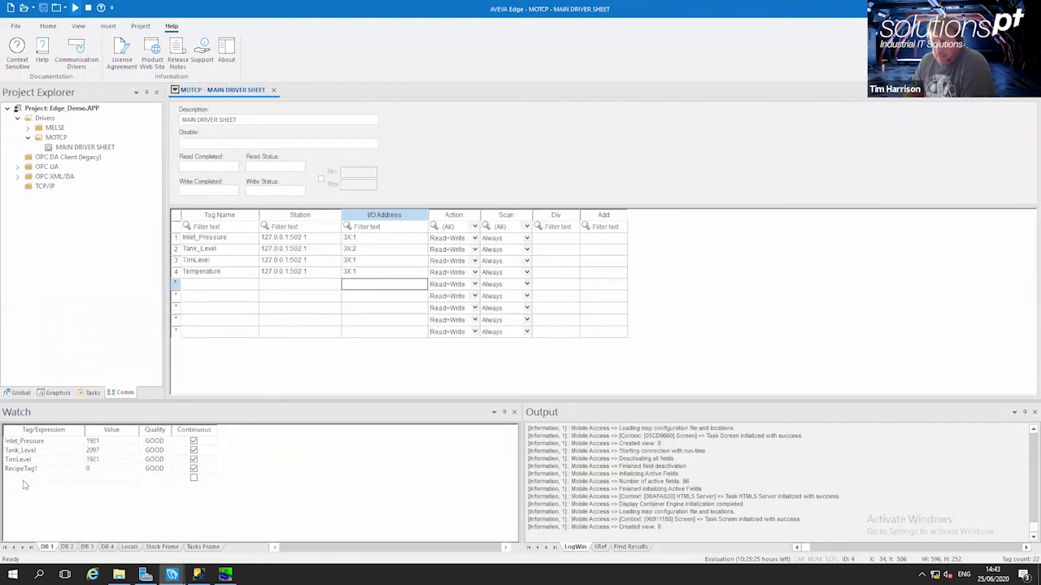
# Add the Temperature tag to the watch list below RecipeTag1
pyautogui.click(49, 463)
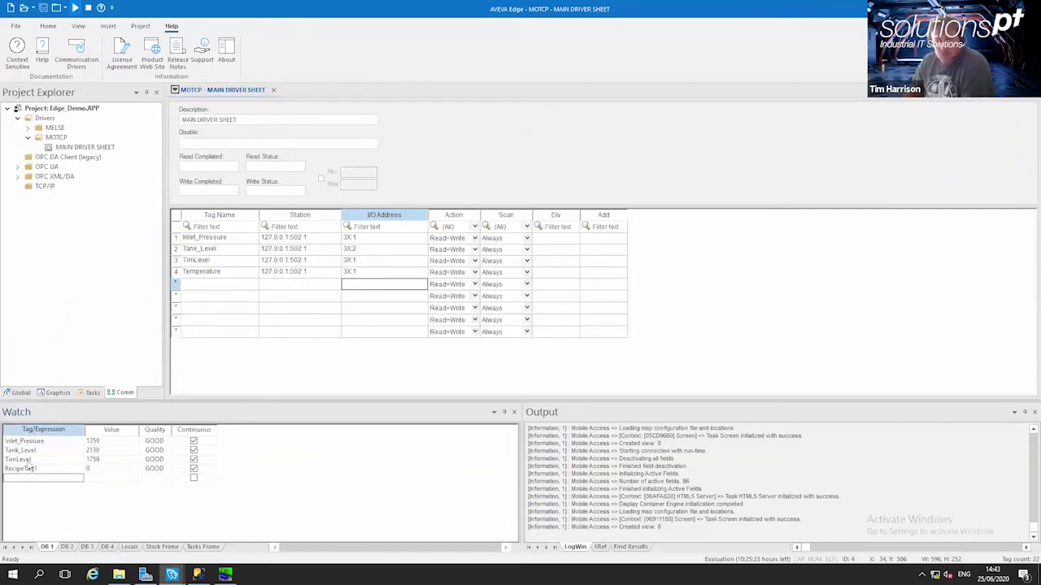
pyautogui.click(32, 481)
pyautogui.write('Temperature')
pyautogui.press('Return')
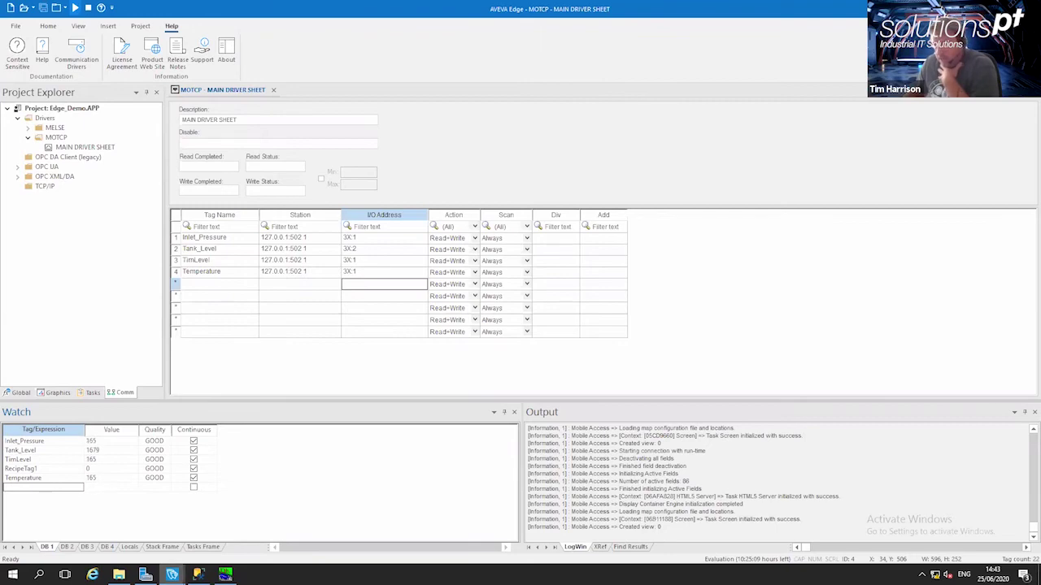
# Bring up the running project, try to move the temperature slider, check the live Temperature trend and alarm, and return to the editor
pyautogui.moveTo(172, 574)
pyautogui.click(230, 526)
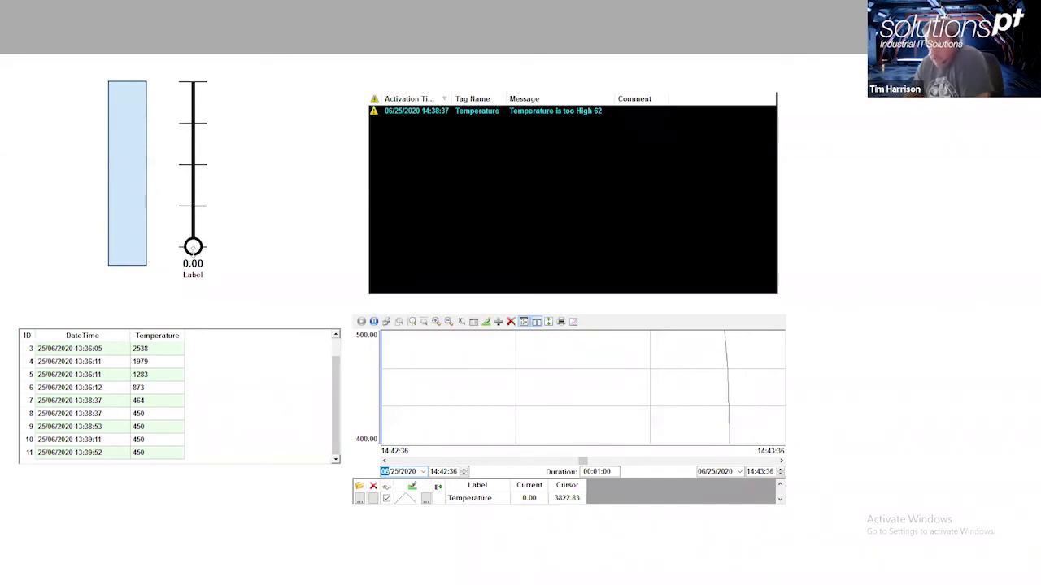
pyautogui.moveTo(192, 245); pyautogui.dragTo(233, 219)
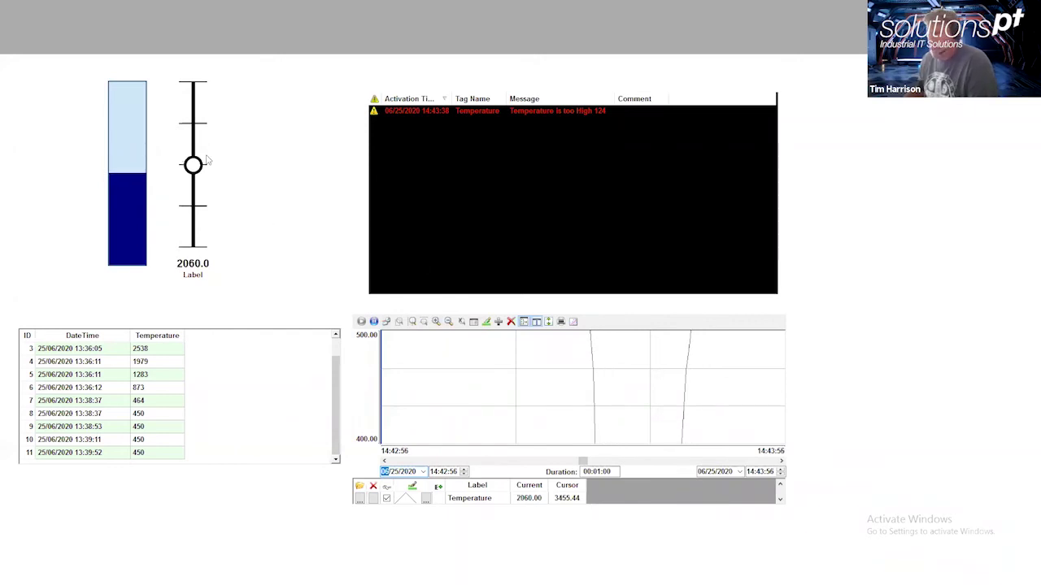
pyautogui.hotkey('alt', 'Tab')
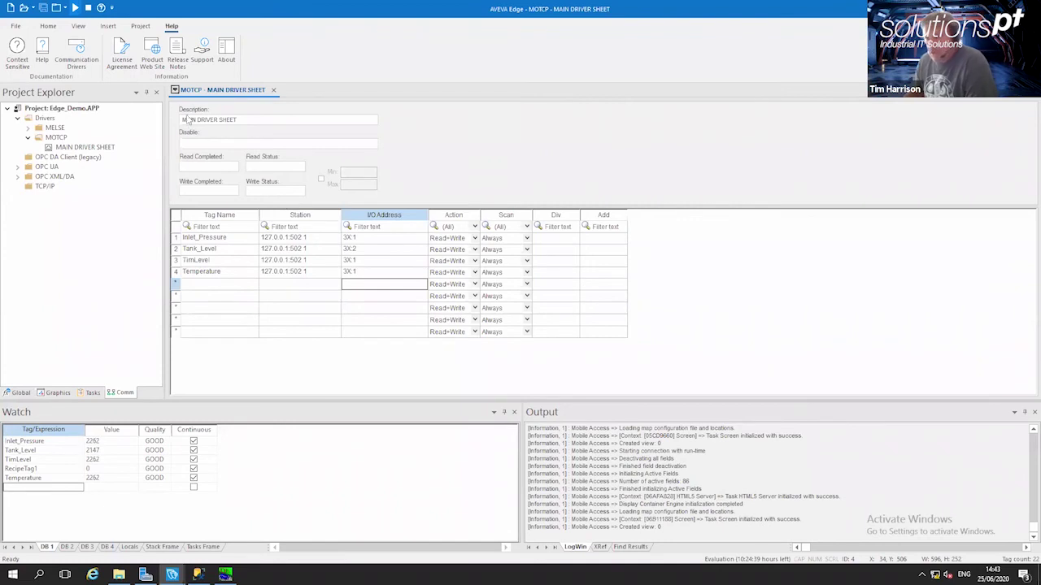
# Close the MOTCP main driver sheet and show the project's graphics tree
pyautogui.click(274, 90)
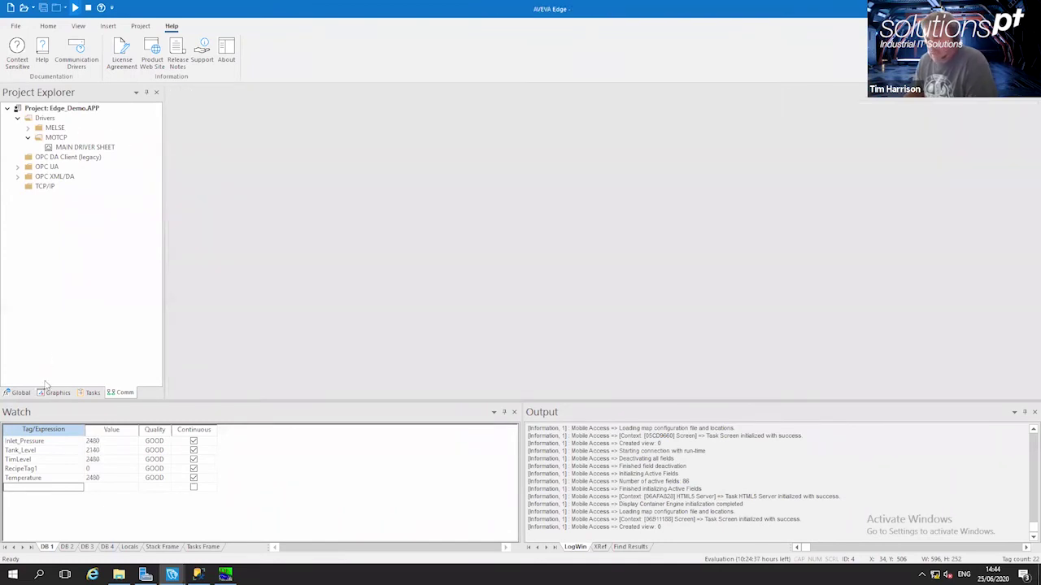
pyautogui.click(19, 394)
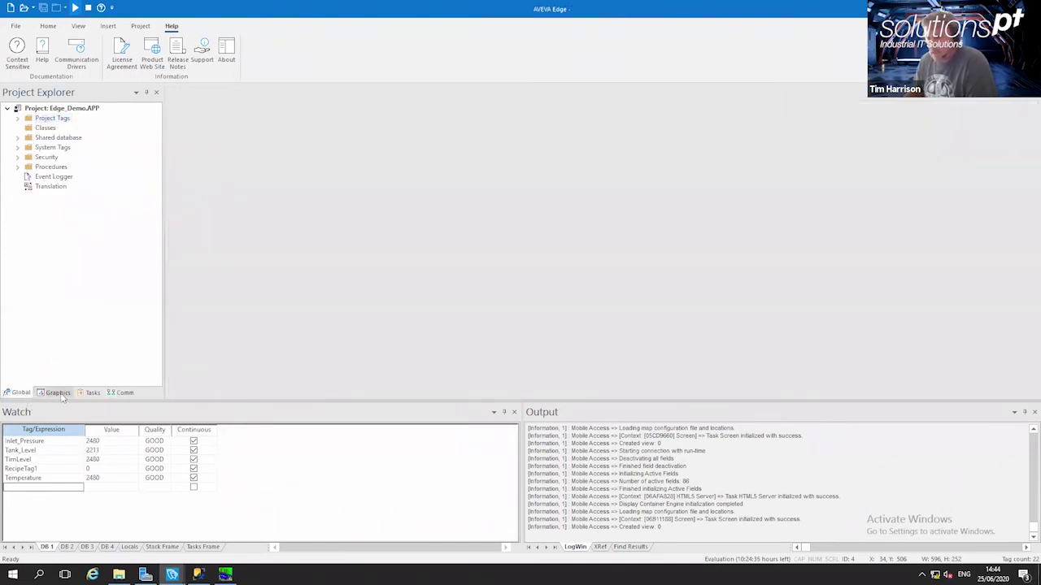
pyautogui.click(57, 393)
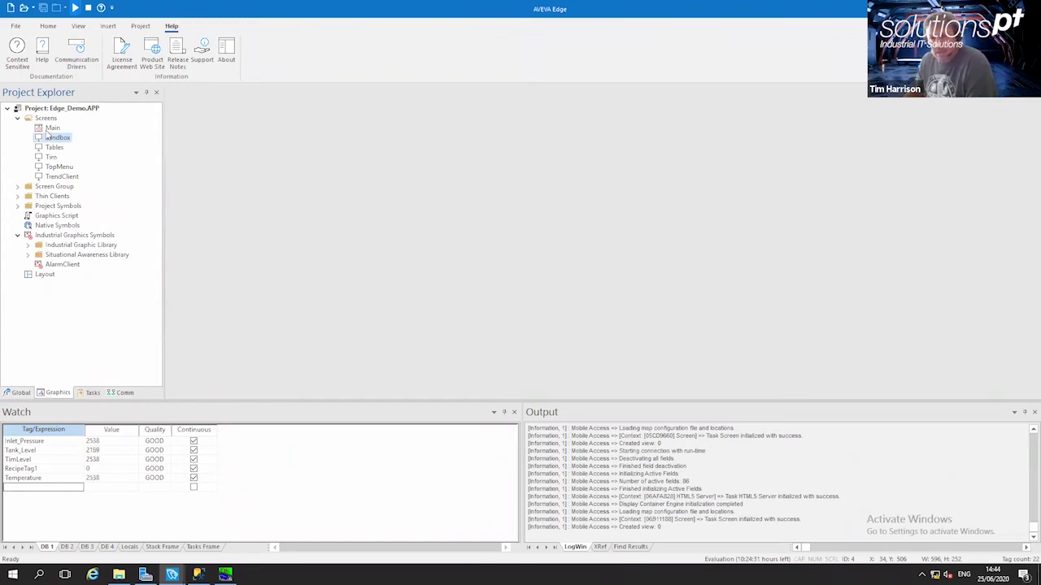
# Insert an Industrial Graphics screen 1920 wide and 980 high, with its top location at 100 and left at 0
pyautogui.click(47, 119)
pyautogui.rightClick(48, 120)
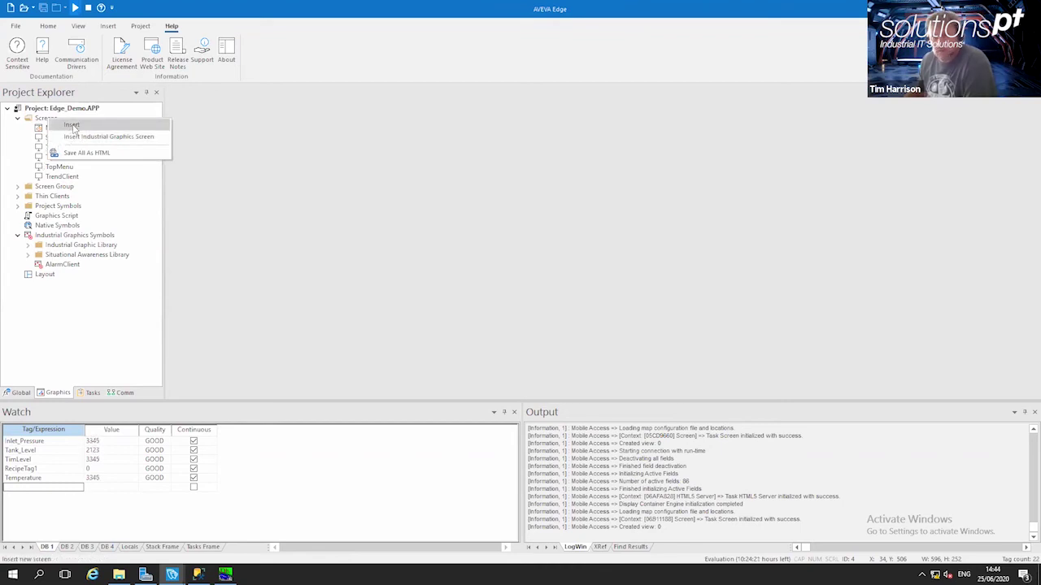
pyautogui.click(83, 139)
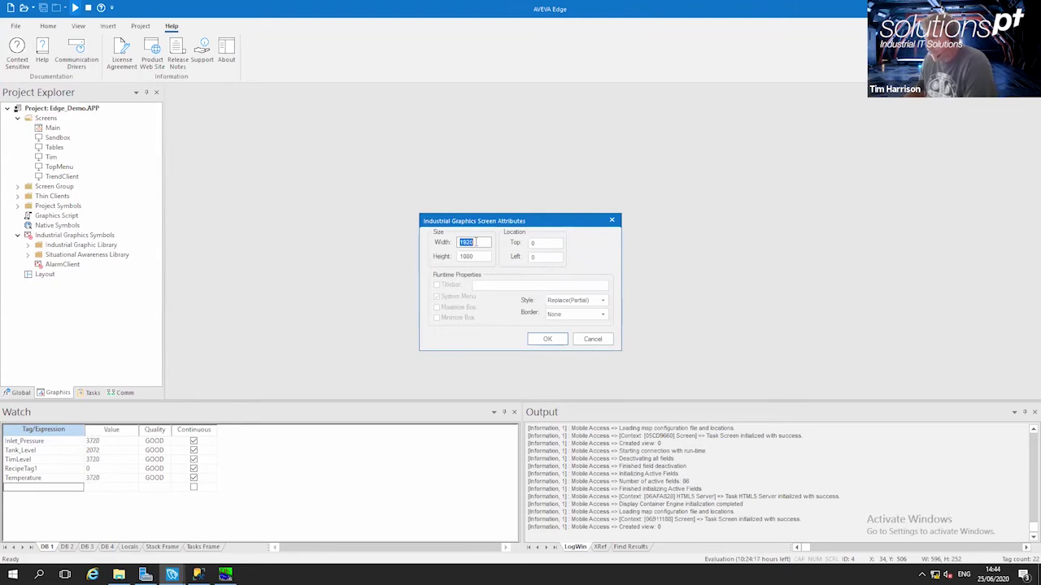
pyautogui.press('Tab')
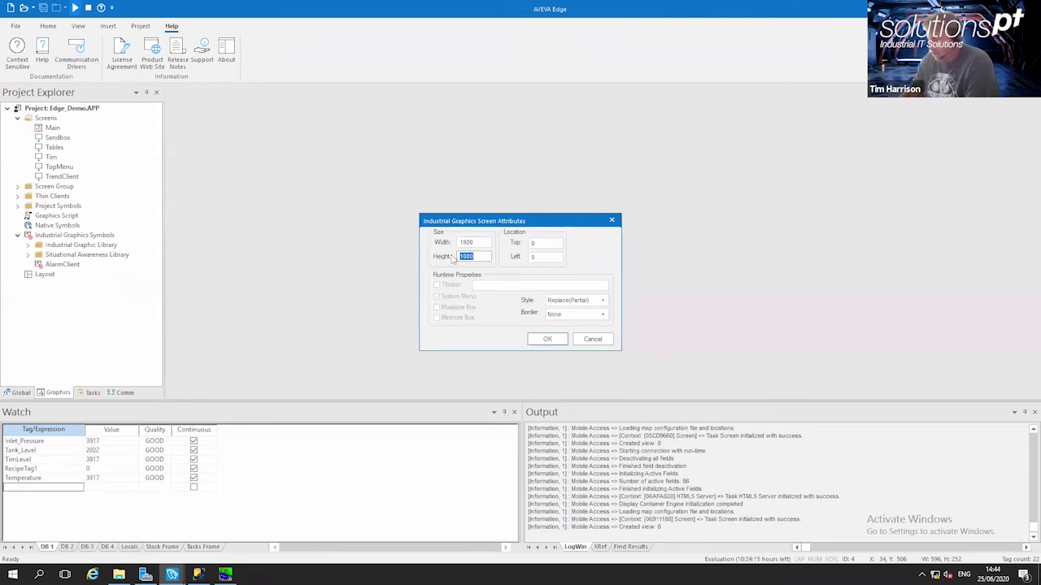
pyautogui.write('900')
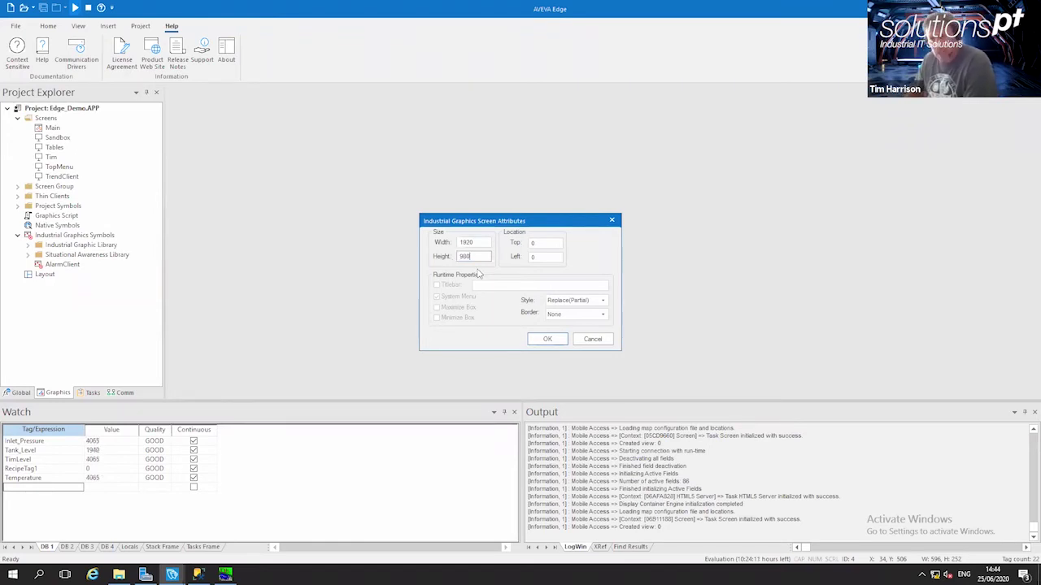
pyautogui.click(534, 244)
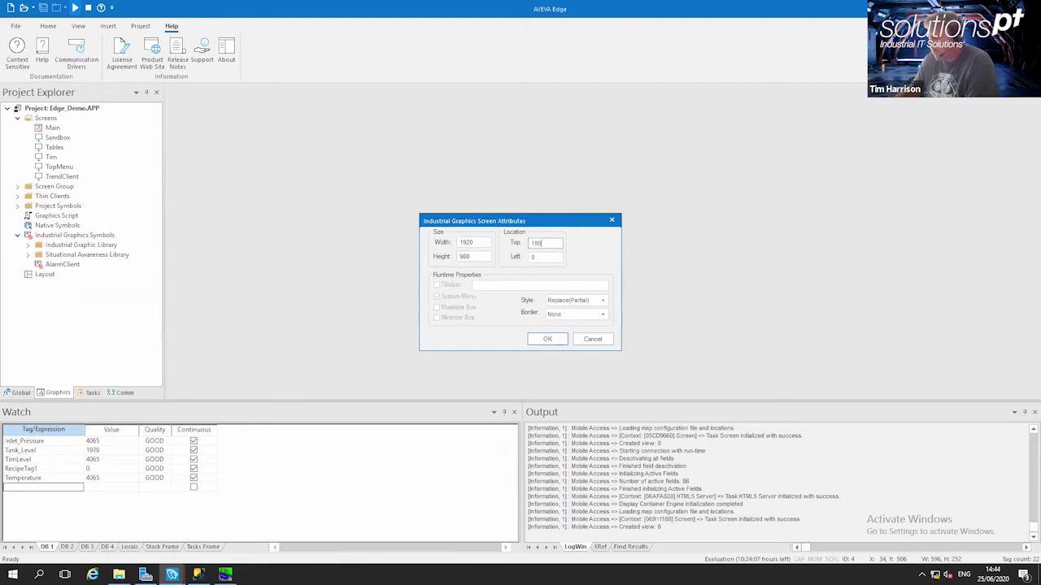
pyautogui.click(492, 286)
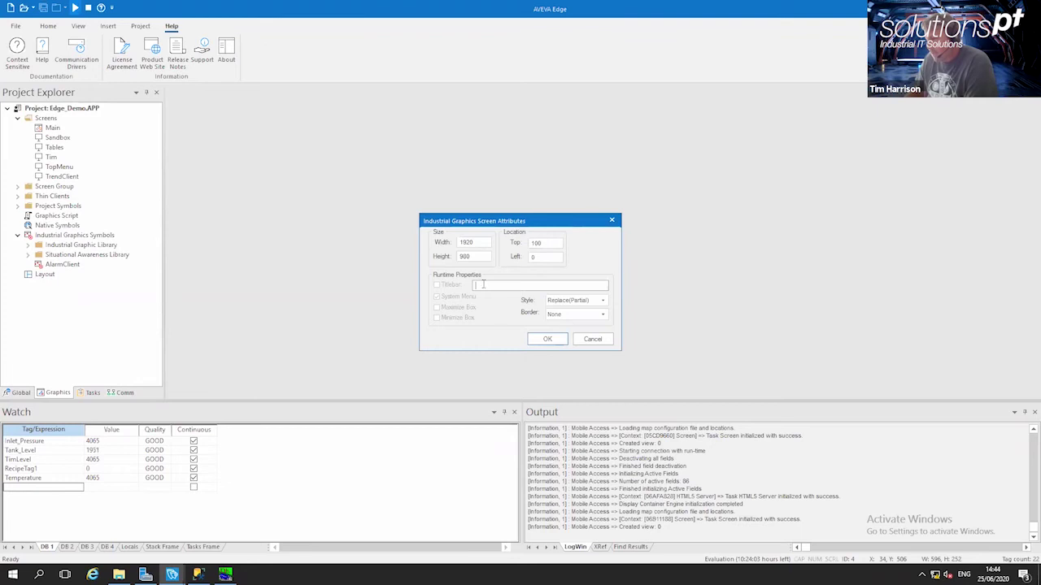
pyautogui.click(545, 339)
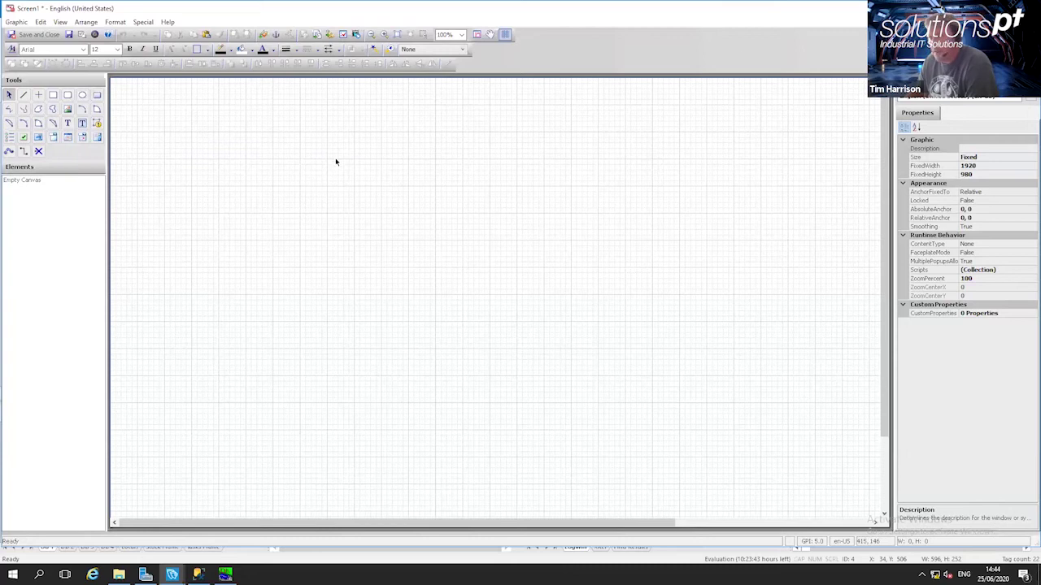
# Embed the Digital4Digit meter from the Digital Meters library in the new screen and place it at X 230, Y 140
pyautogui.click(263, 35)
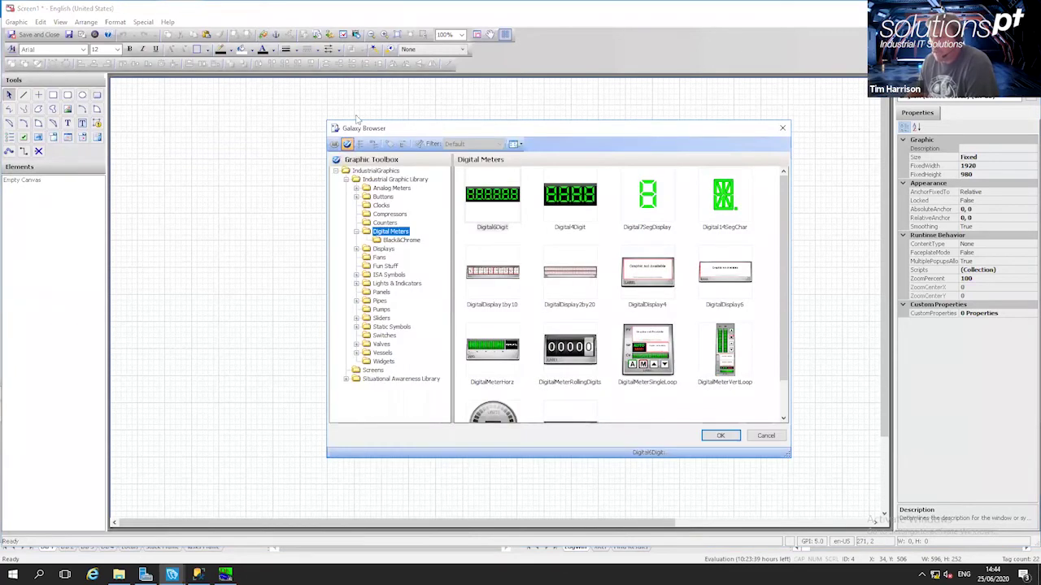
pyautogui.moveTo(401, 128); pyautogui.dragTo(357, 99)
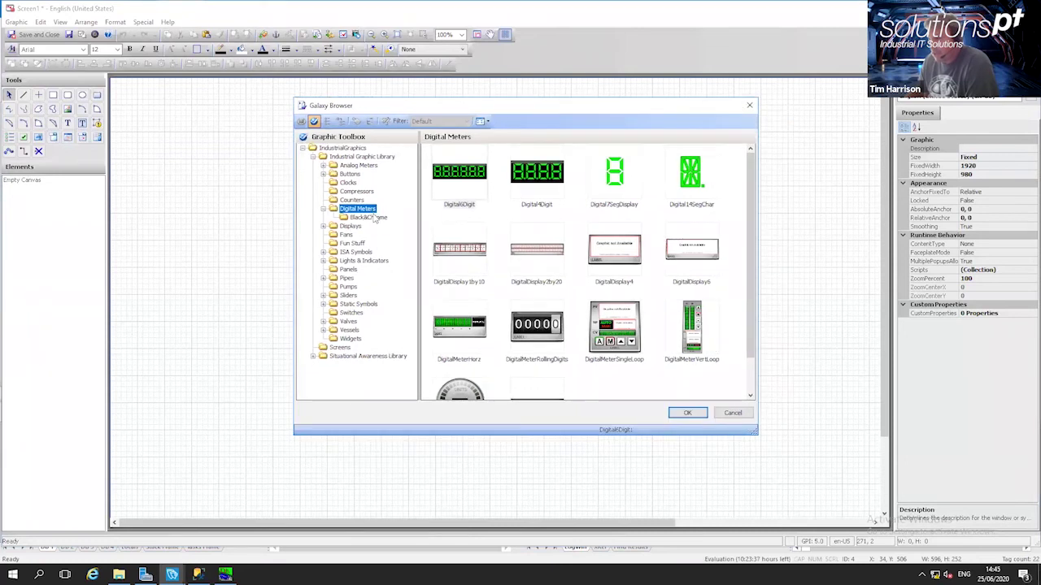
pyautogui.click(534, 179)
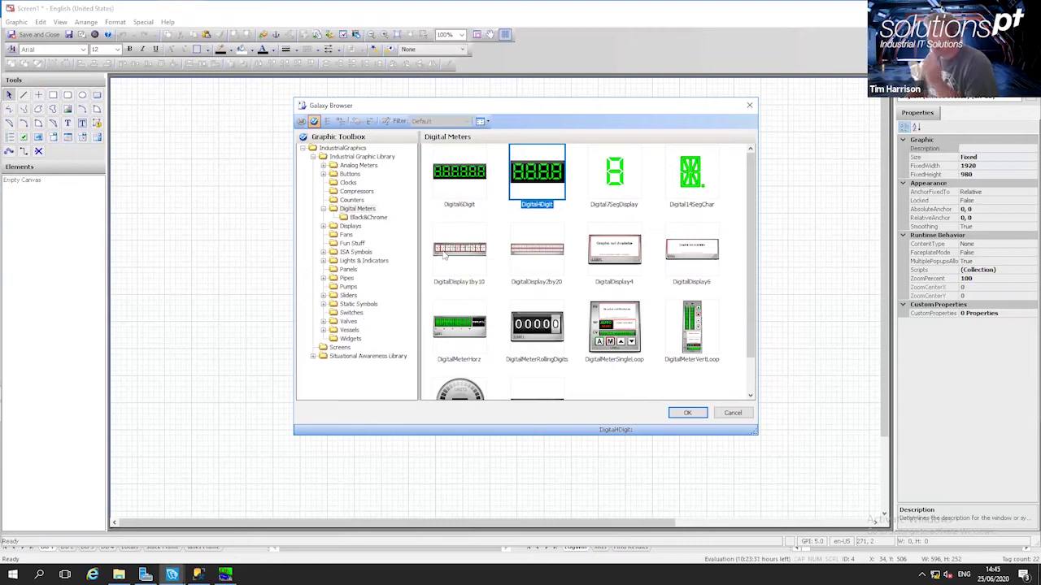
pyautogui.click(687, 412)
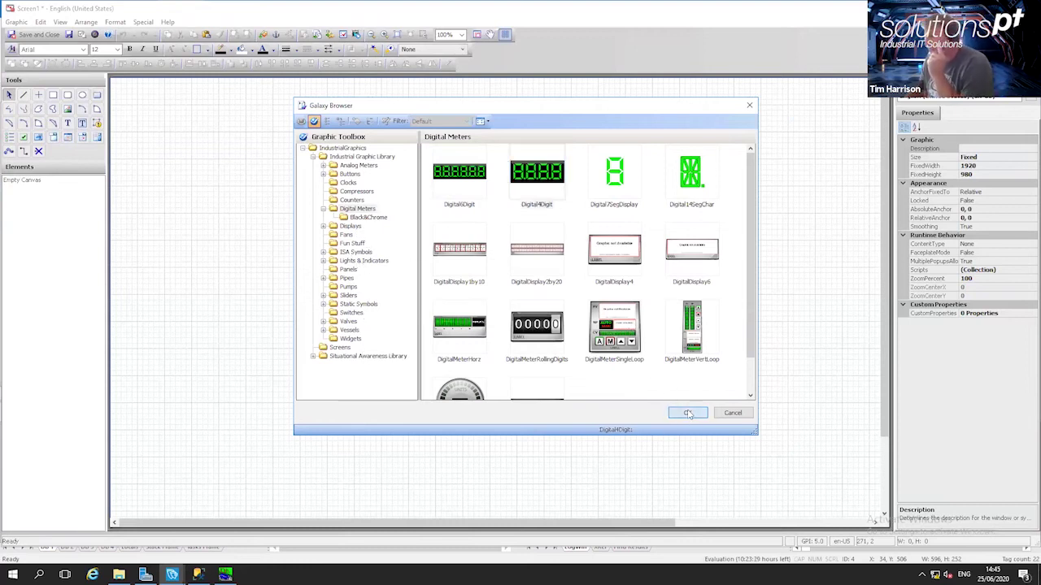
pyautogui.click(272, 173)
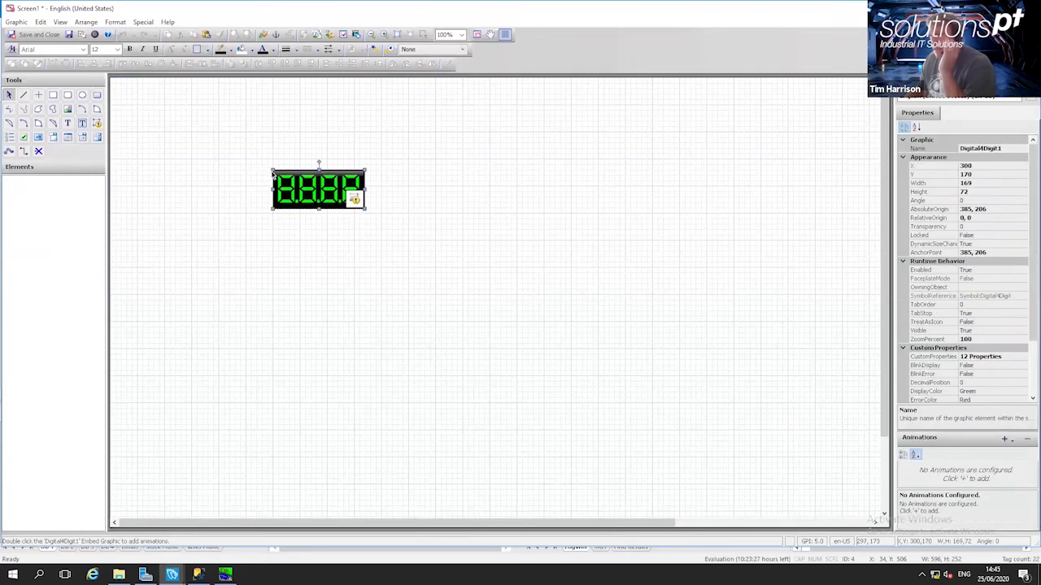
pyautogui.moveTo(297, 193); pyautogui.dragTo(269, 183)
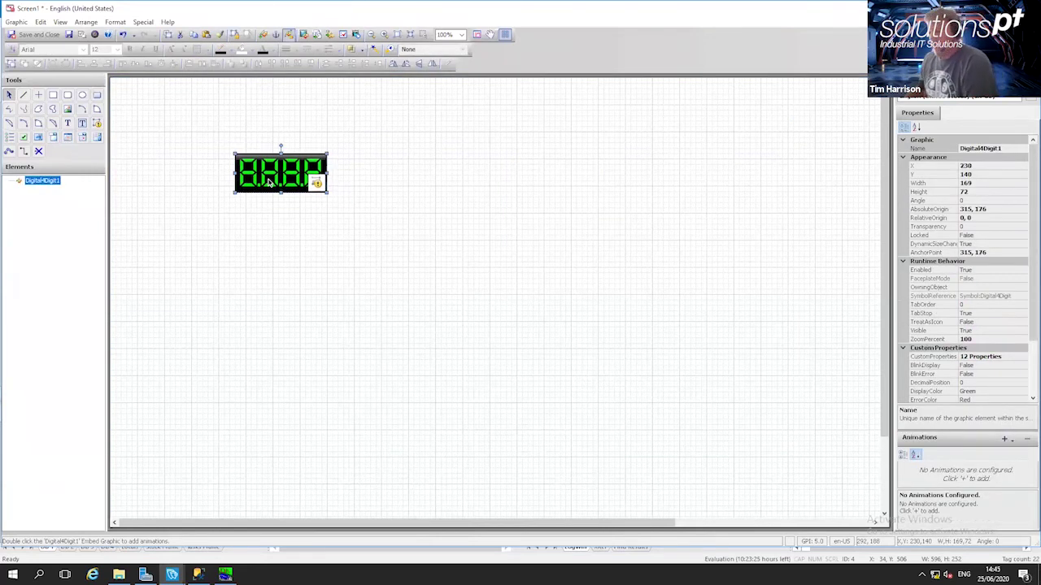
# Set the Value custom property of the four-digit meter to the Temperature tag
pyautogui.rightClick(269, 183)
pyautogui.click(311, 328)
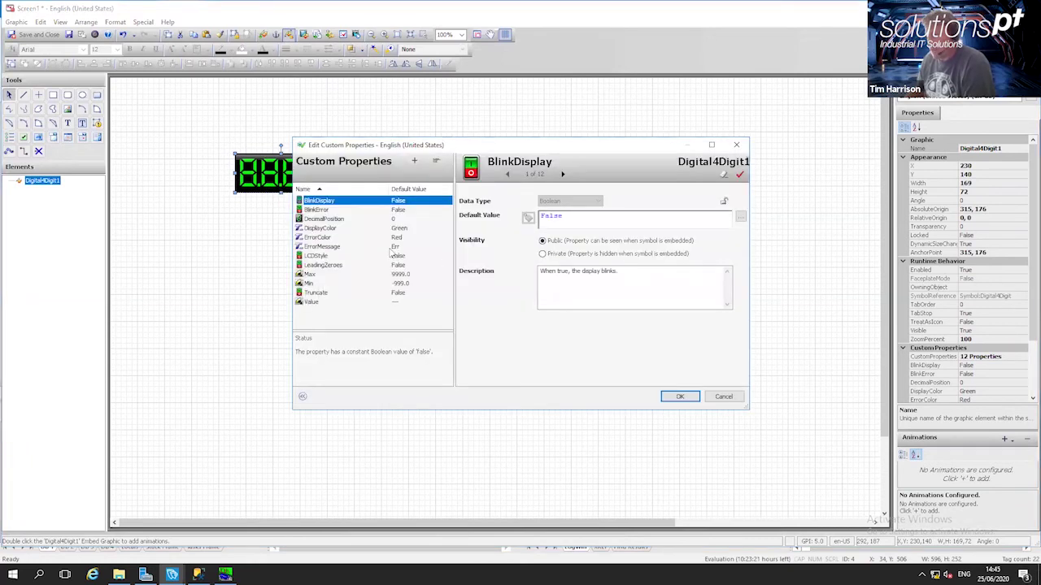
pyautogui.click(323, 303)
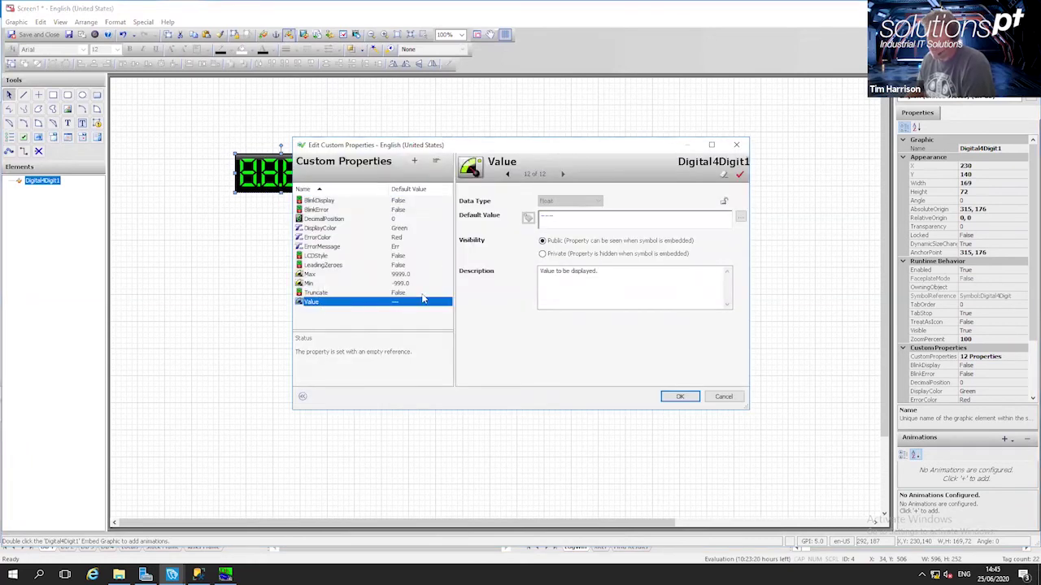
pyautogui.click(557, 218)
pyautogui.write('Te')
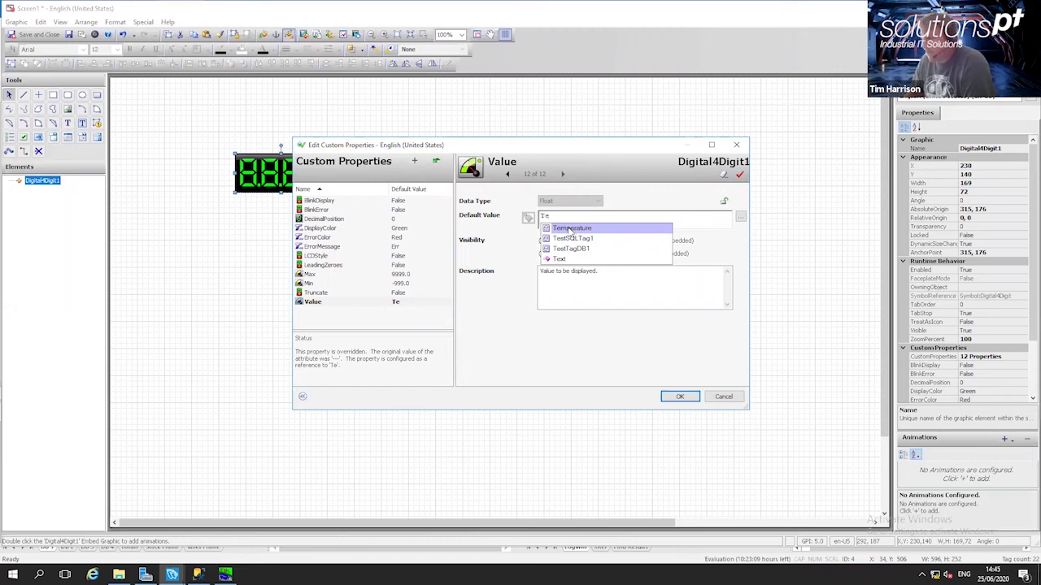
pyautogui.click(570, 229)
pyautogui.click(679, 396)
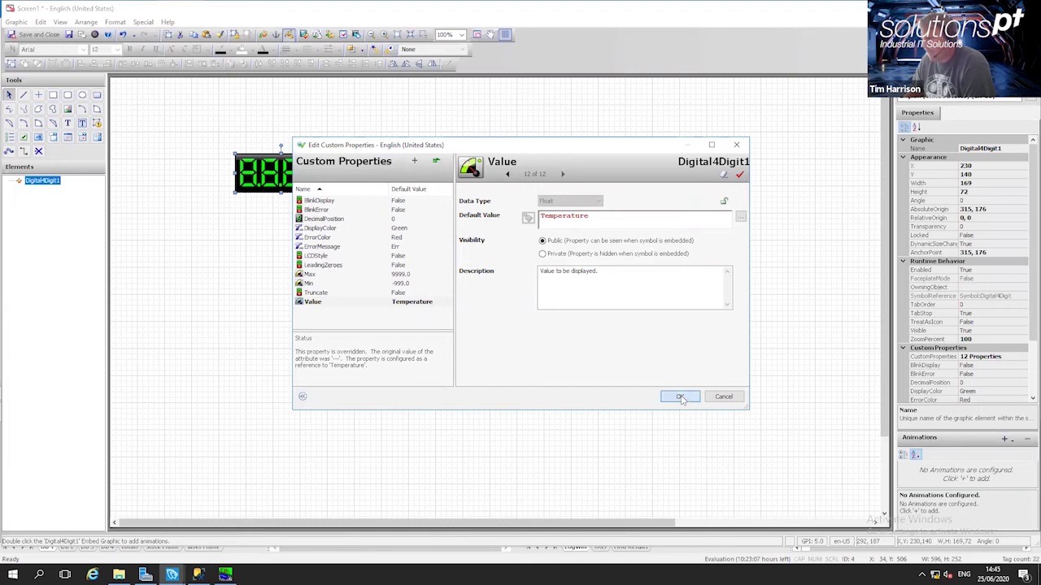
# Look over the four-digit meter's animations and recheck its custom properties for the Temperature reference
pyautogui.doubleClick(267, 174)
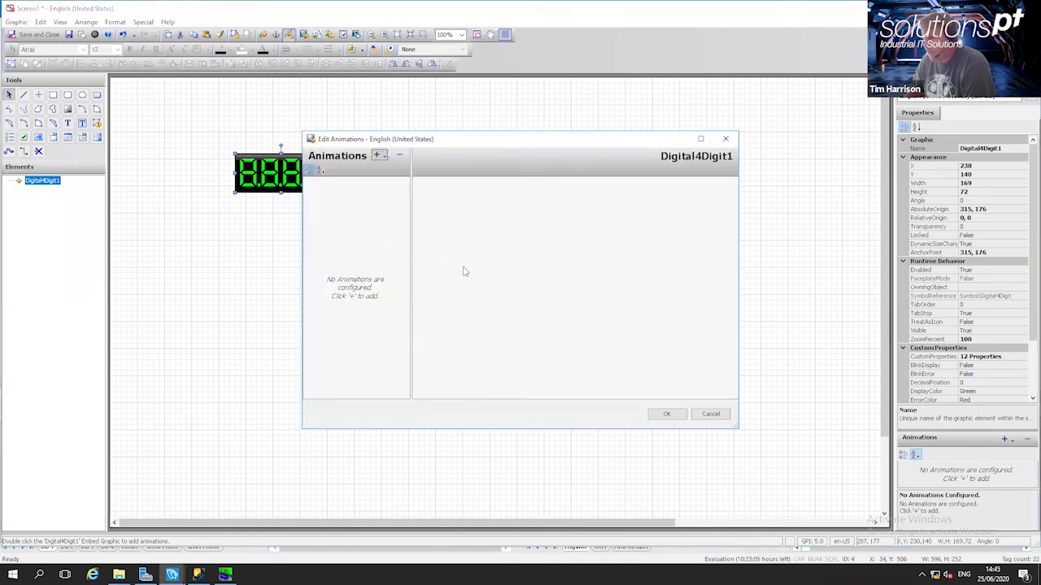
pyautogui.click(711, 414)
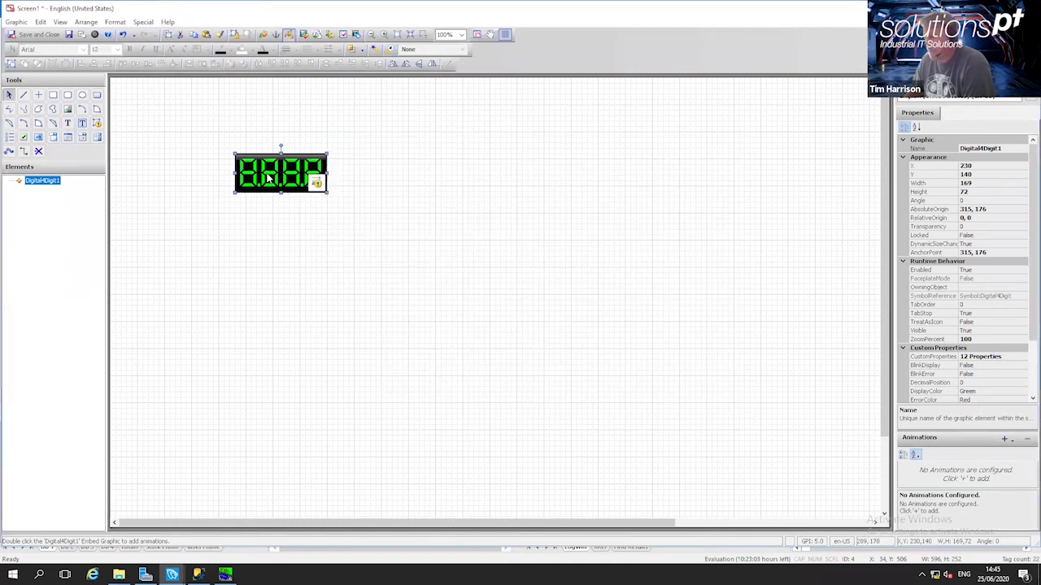
pyautogui.rightClick(268, 176)
pyautogui.click(314, 323)
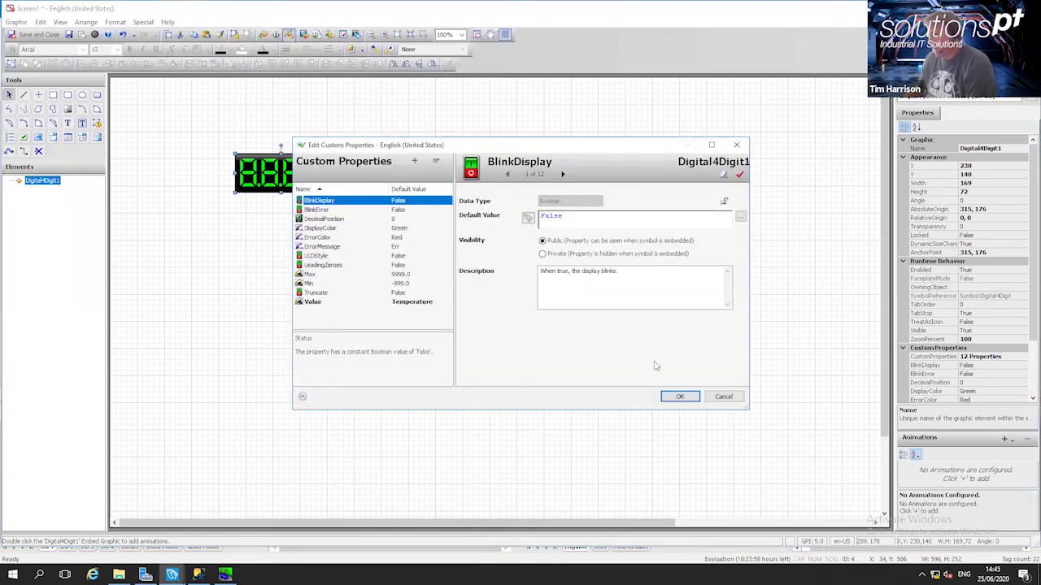
pyautogui.click(678, 397)
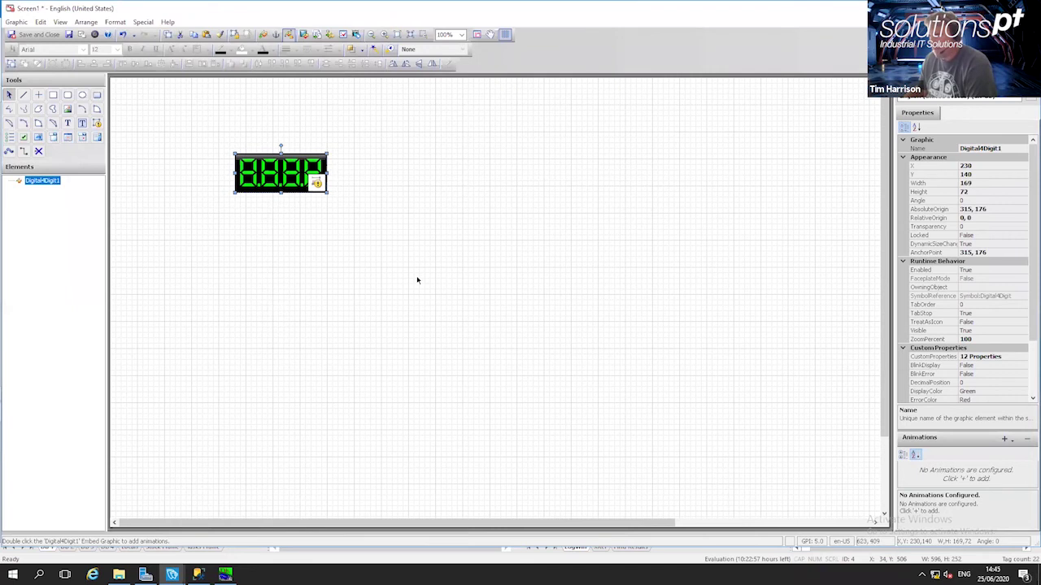
# Save and close the meter graphic and save Screen1 as HTML
pyautogui.click(47, 38)
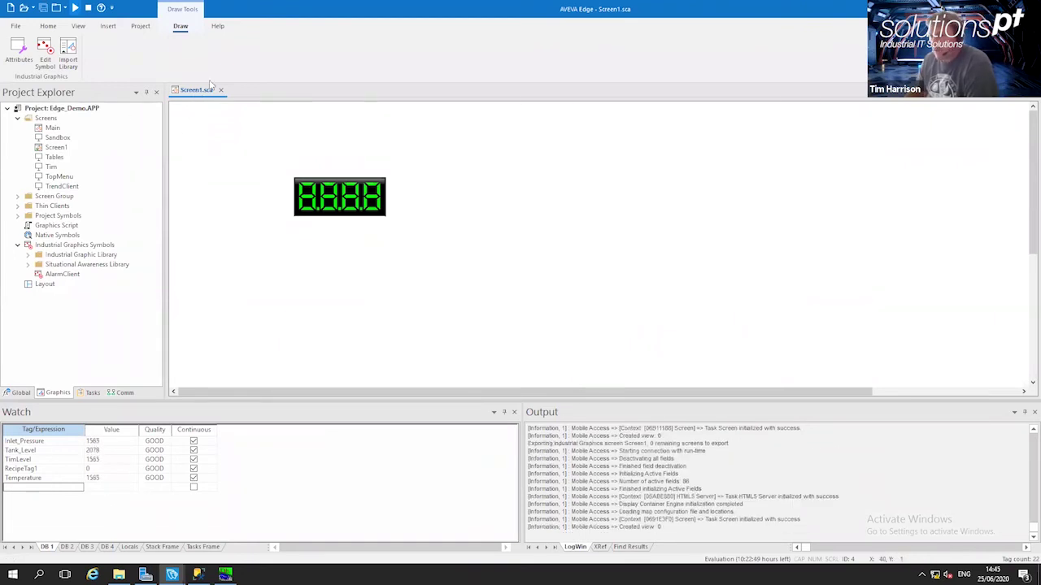
pyautogui.rightClick(56, 150)
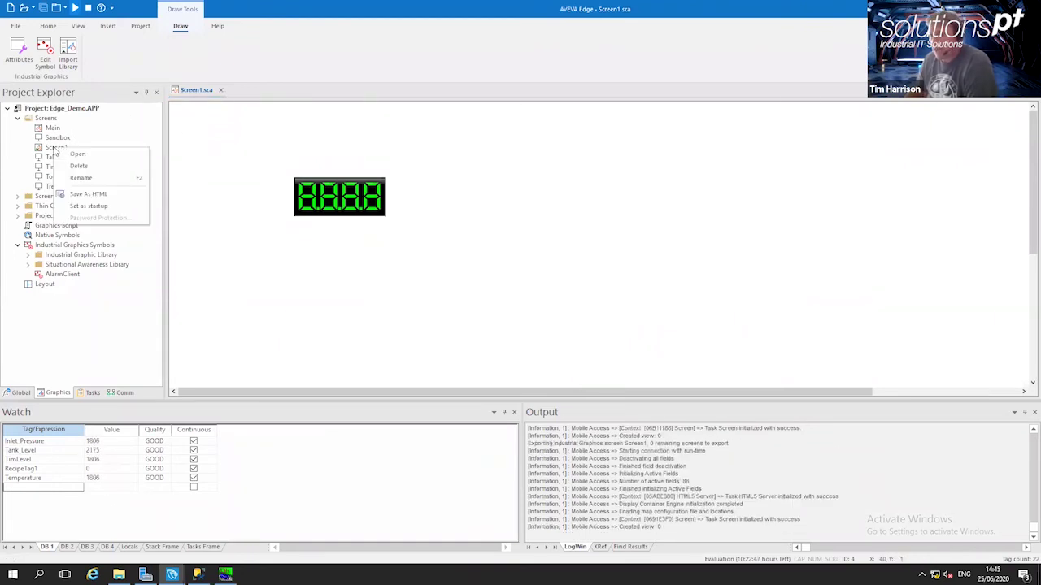
pyautogui.click(88, 195)
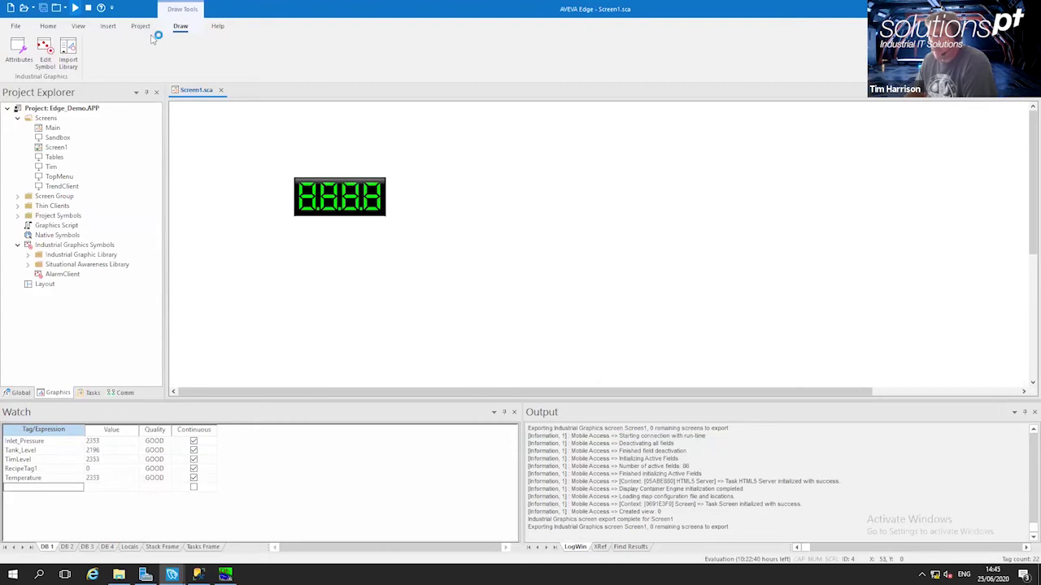
# On the TopMenu screen, change the Industrial Graphics button's On Down script so that it opens "Screen1"
pyautogui.doubleClick(59, 176)
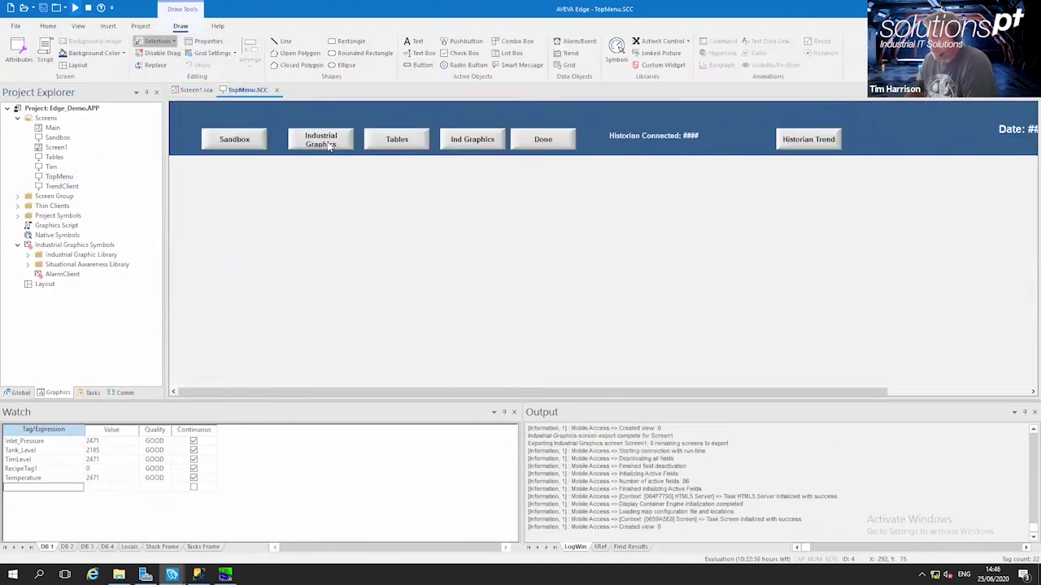
pyautogui.click(329, 147)
pyautogui.doubleClick(339, 151)
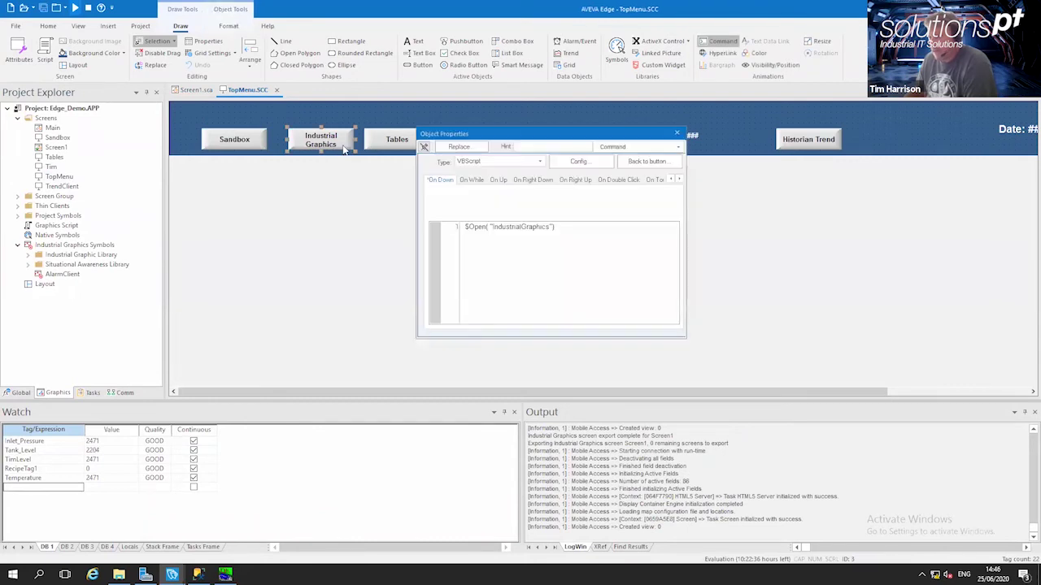
pyautogui.moveTo(491, 230); pyautogui.dragTo(551, 230)
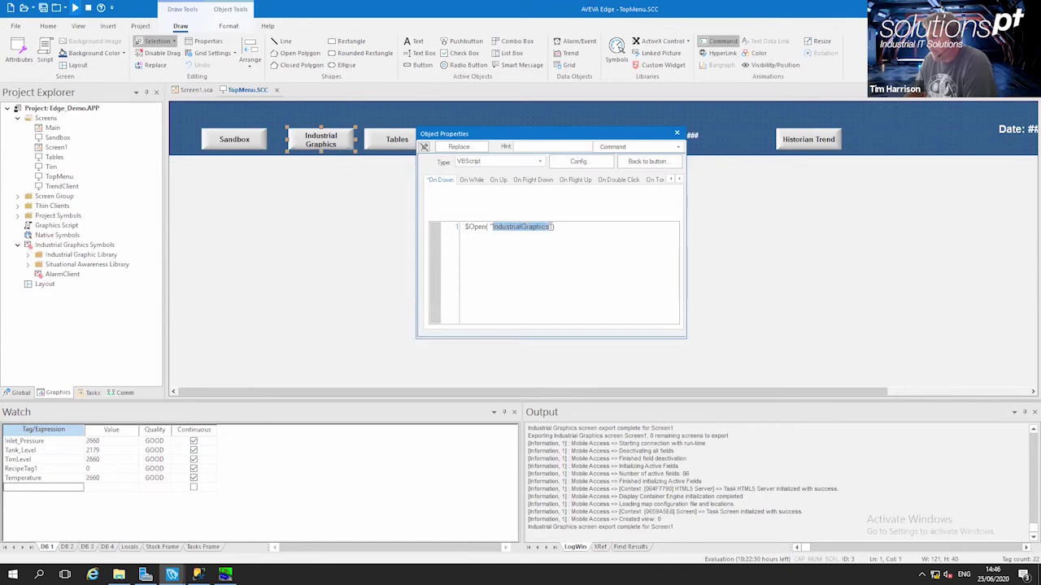
pyautogui.write('Sc')
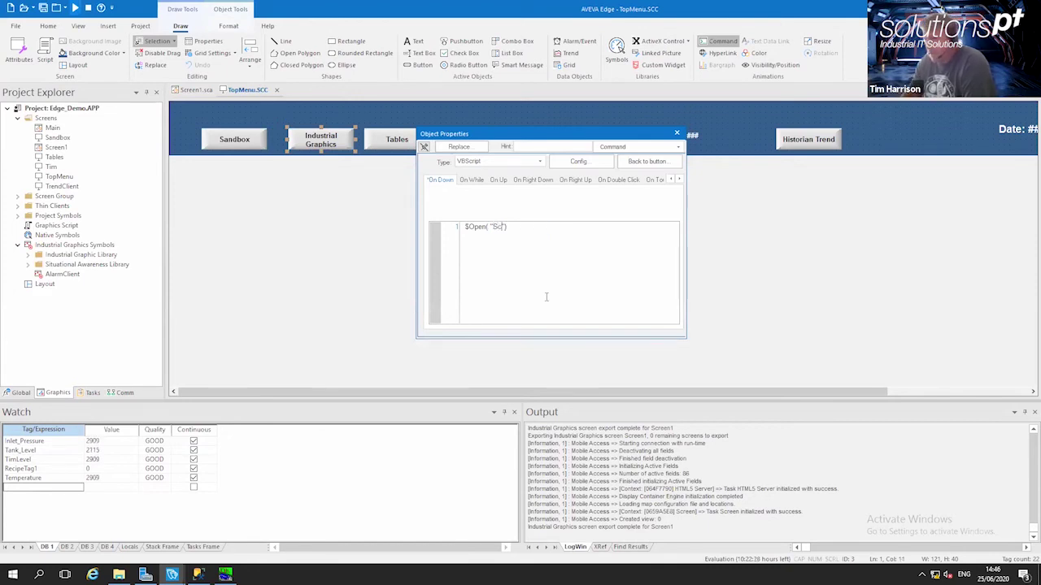
pyautogui.write('reen1')
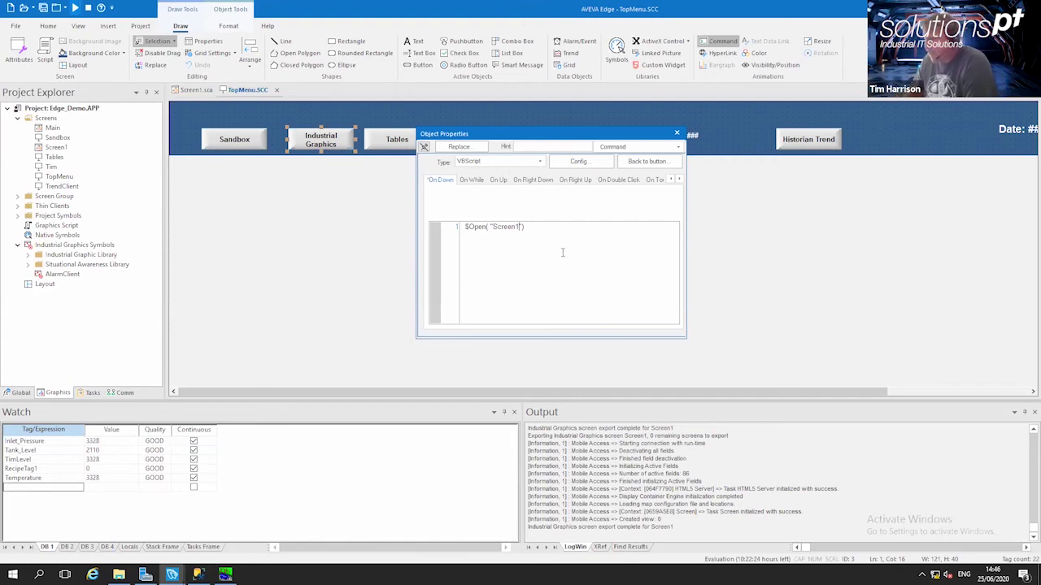
pyautogui.click(676, 132)
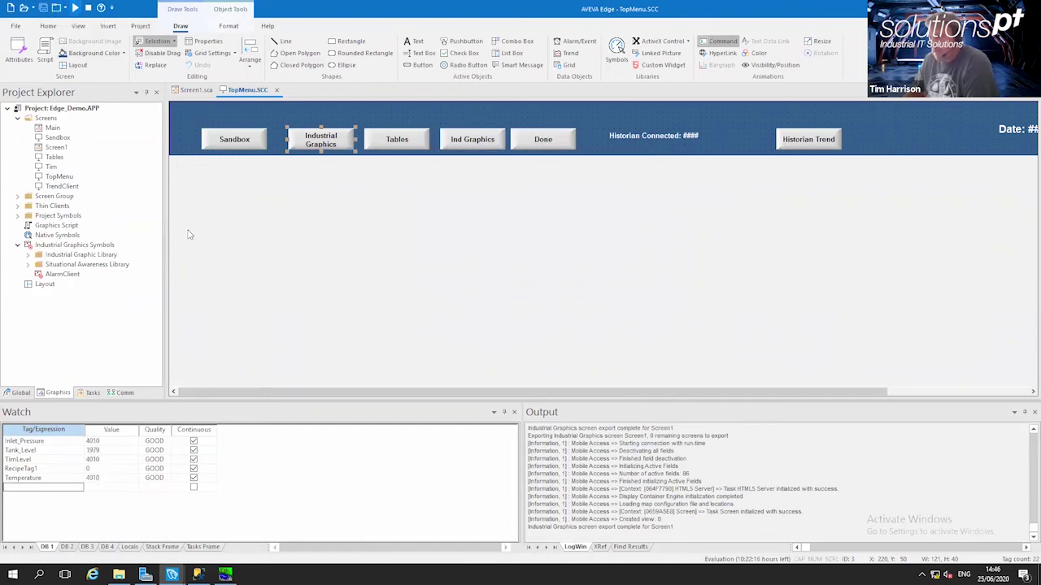
# Run the project, check the meter and Sandbox screens, and add the Edge.TimLevel tag to the Historian Trend
pyautogui.click(75, 7)
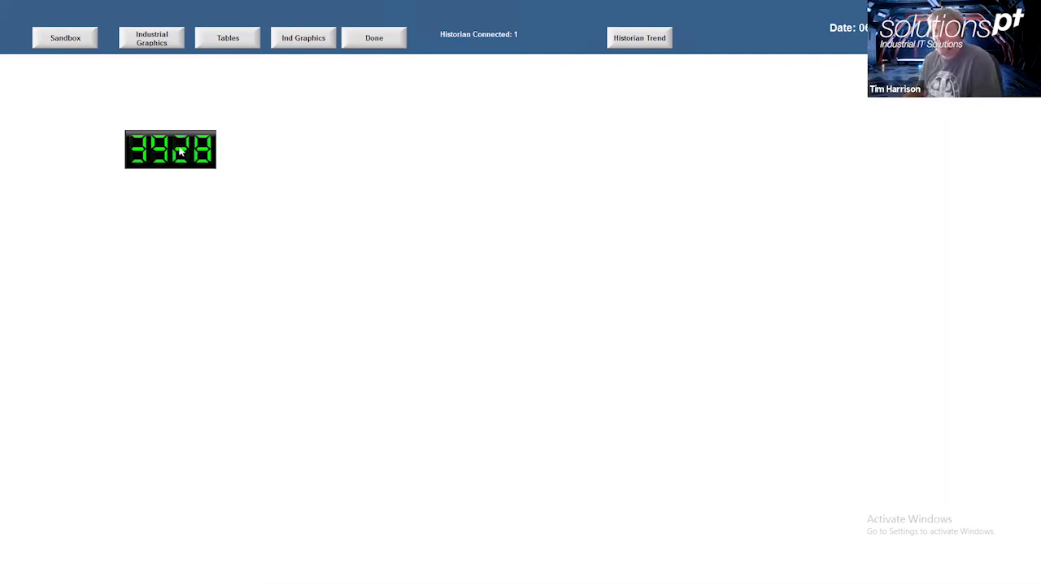
pyautogui.click(81, 43)
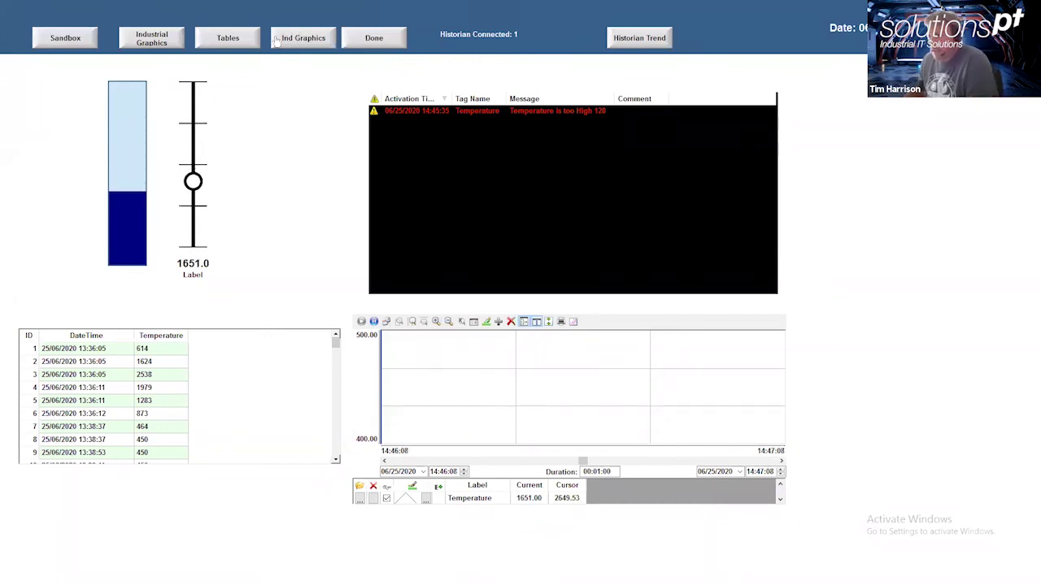
pyautogui.click(632, 39)
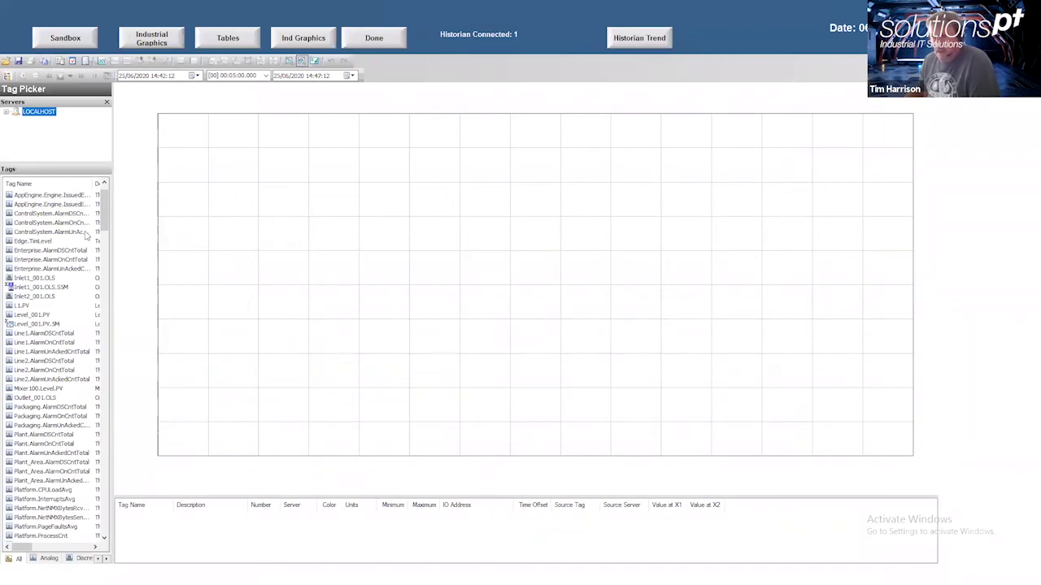
pyautogui.doubleClick(23, 242)
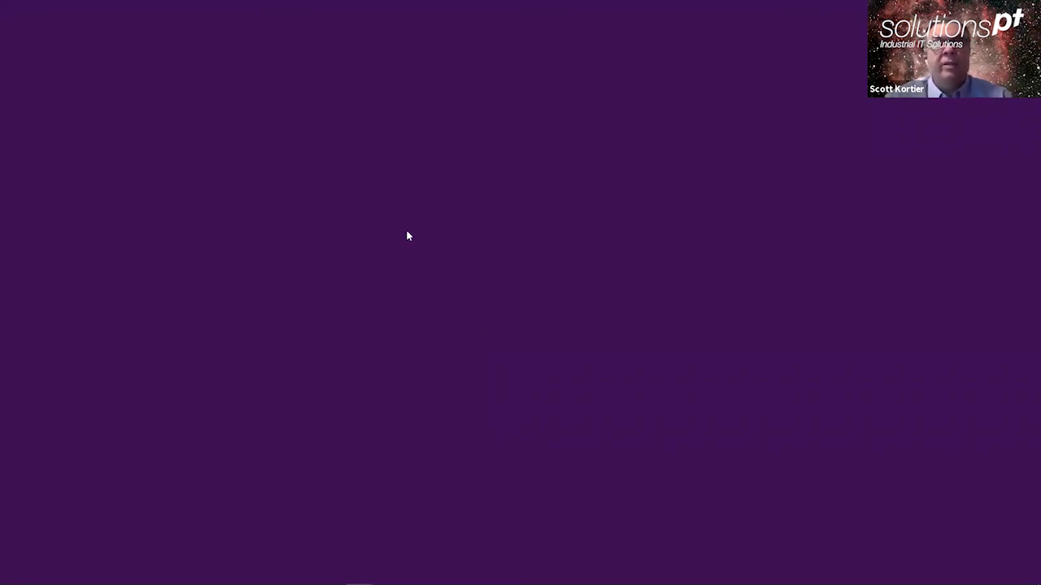
# Switch to the AVEVA Edge window with the PCDemo project, maximize it, close Screen1 and run the project
pyautogui.hotkey('alt', 'Tab')
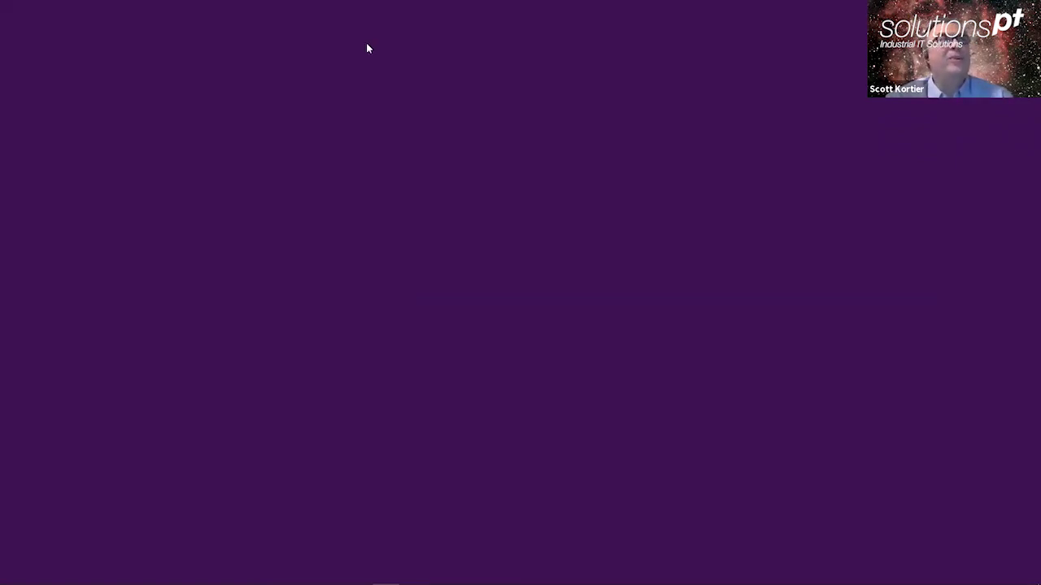
pyautogui.hotkey('alt', 'Tab')
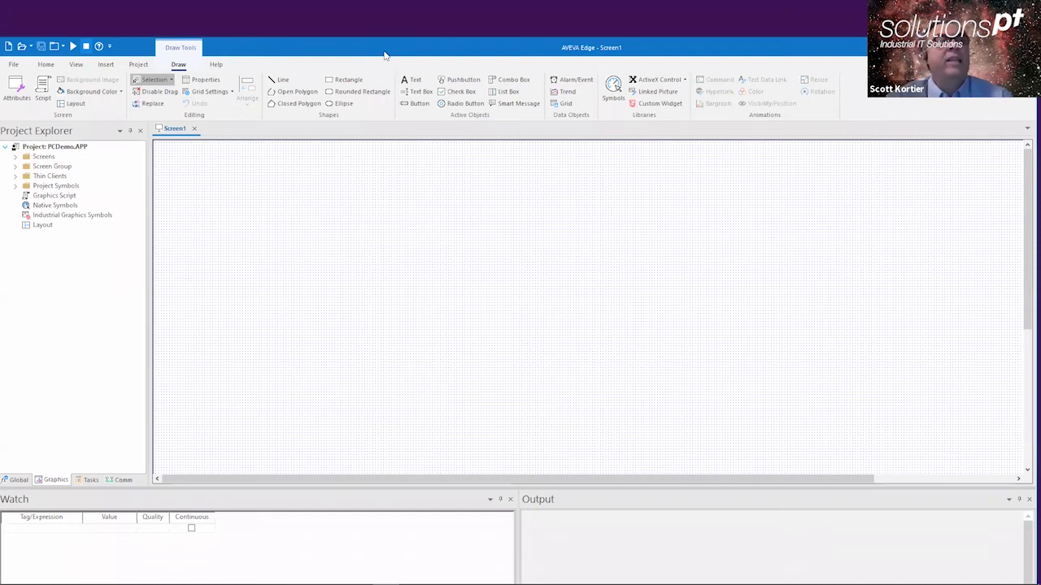
pyautogui.doubleClick(312, 47)
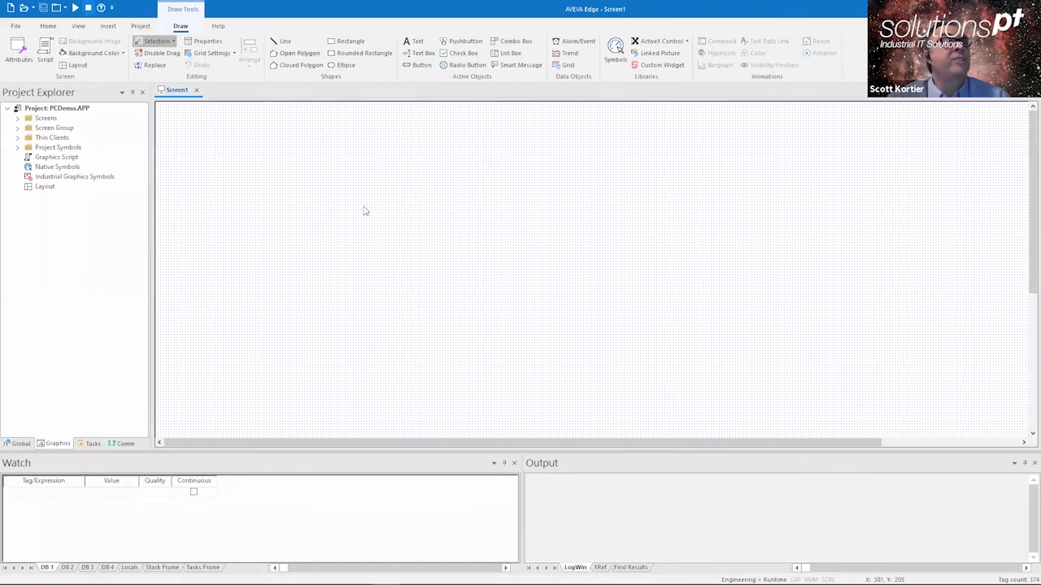
pyautogui.click(197, 90)
pyautogui.click(75, 8)
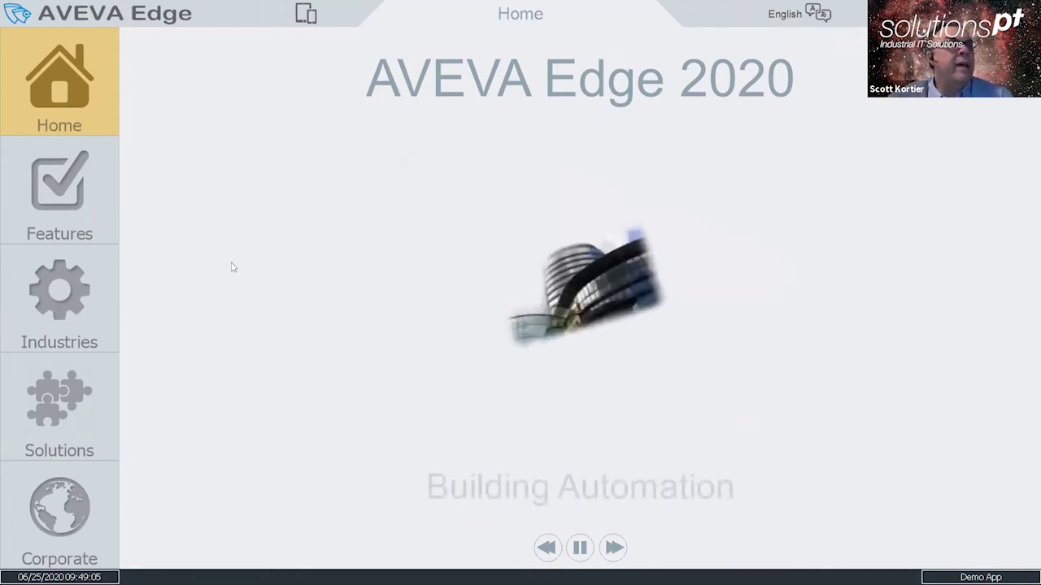
# Browse the demo's Features pages from Animations and Active Objects through Recipe Management and Reports to Trends
pyautogui.click(88, 221)
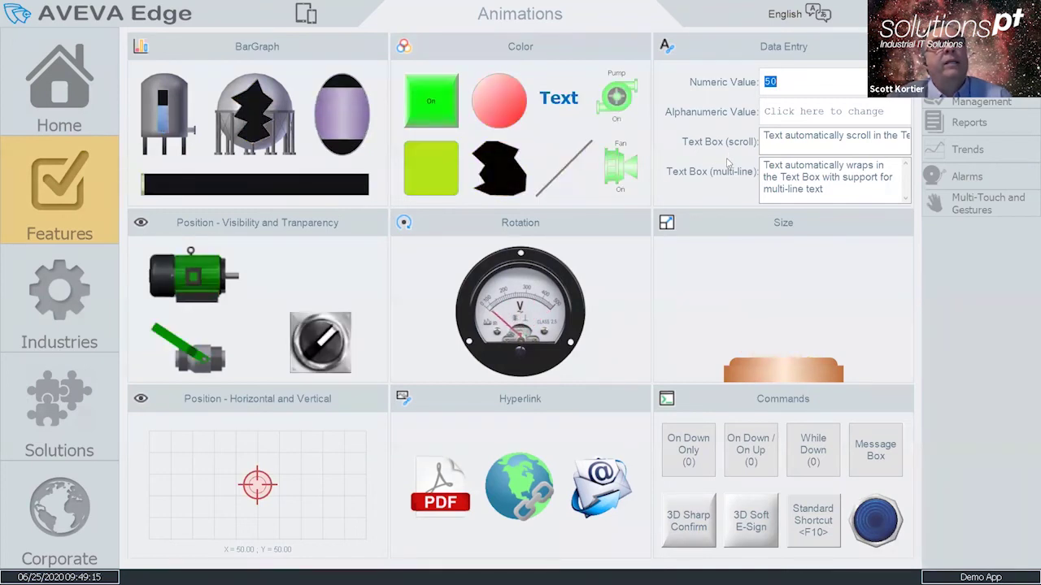
pyautogui.click(969, 103)
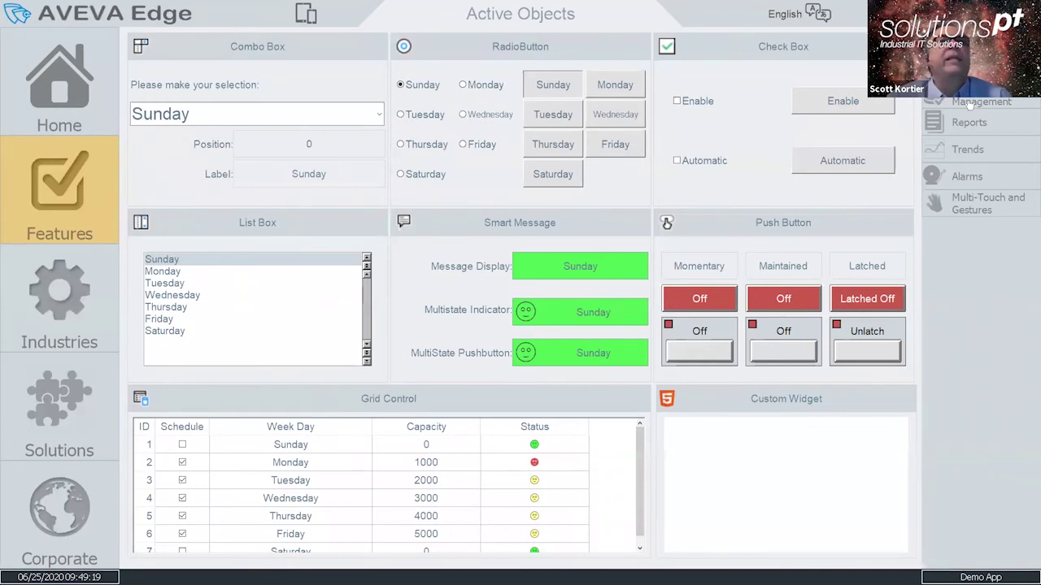
pyautogui.click(969, 103)
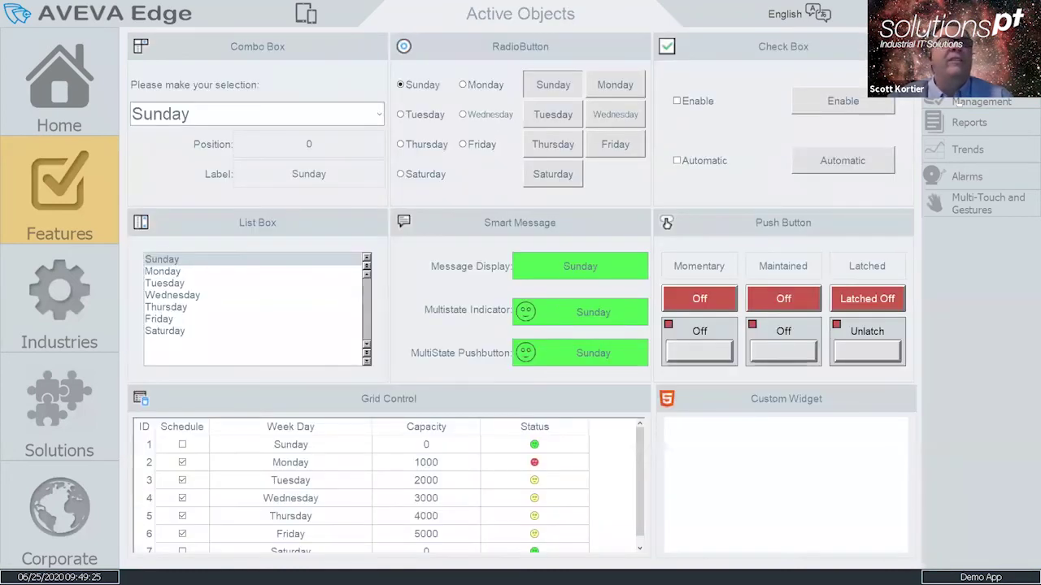
pyautogui.click(959, 102)
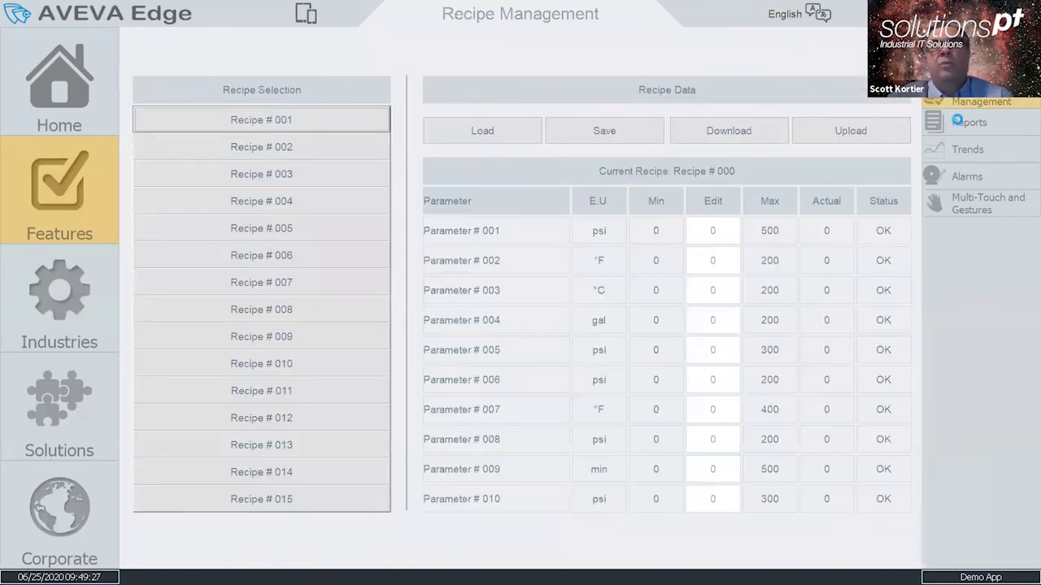
pyautogui.click(957, 122)
pyautogui.click(959, 152)
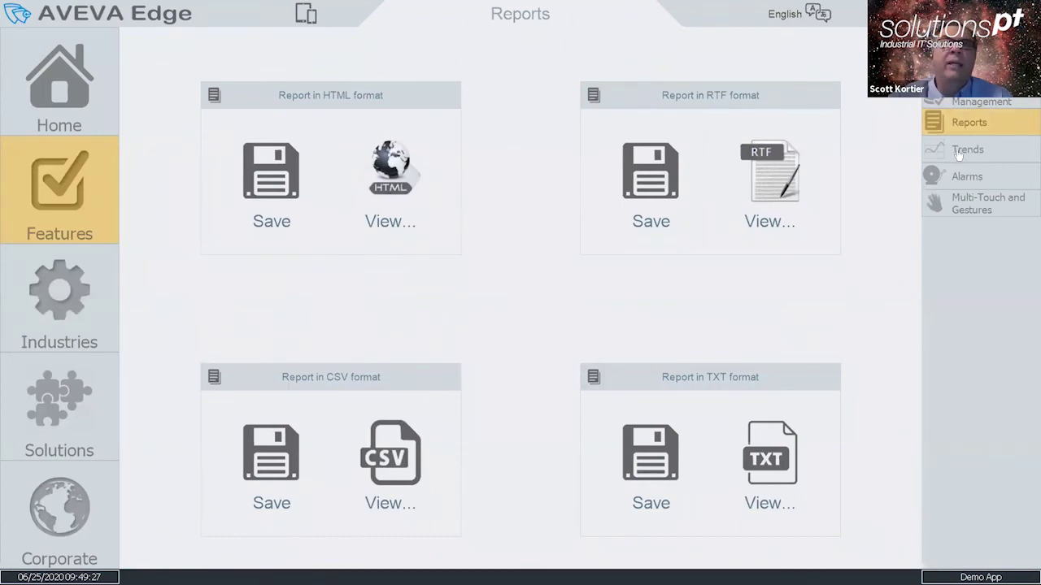
# On the demo's Alarms page, trigger the Digital #1 and Digital #2 alarms and set the analog value to 40.0
pyautogui.click(960, 181)
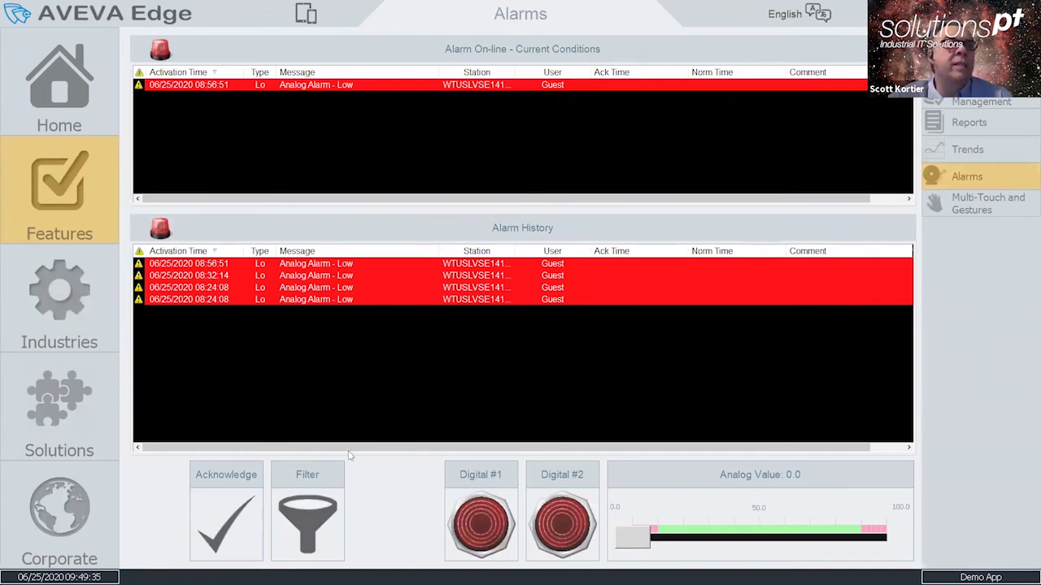
pyautogui.click(511, 533)
pyautogui.click(550, 525)
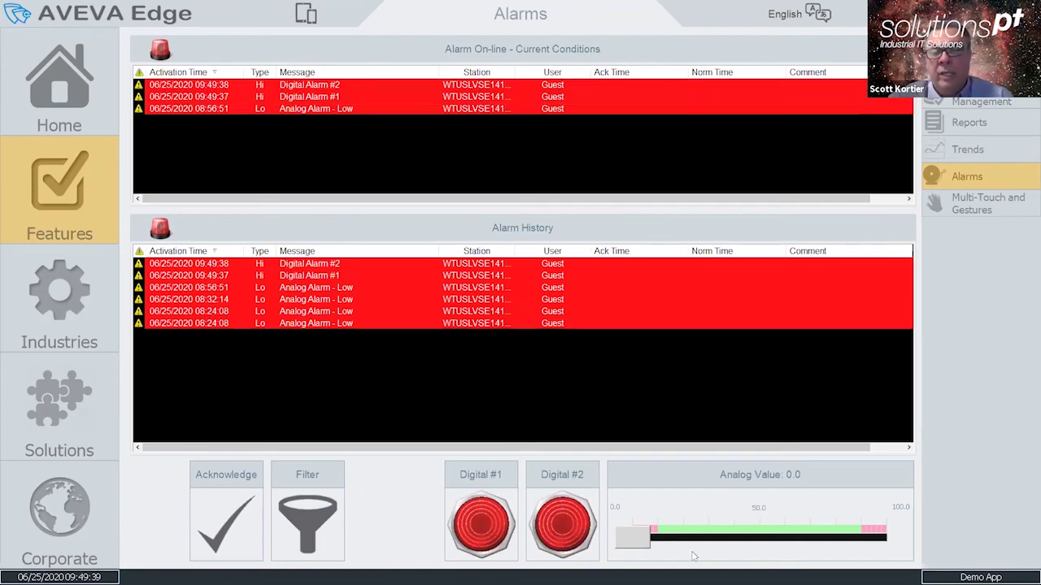
pyautogui.moveTo(642, 538); pyautogui.dragTo(731, 538)
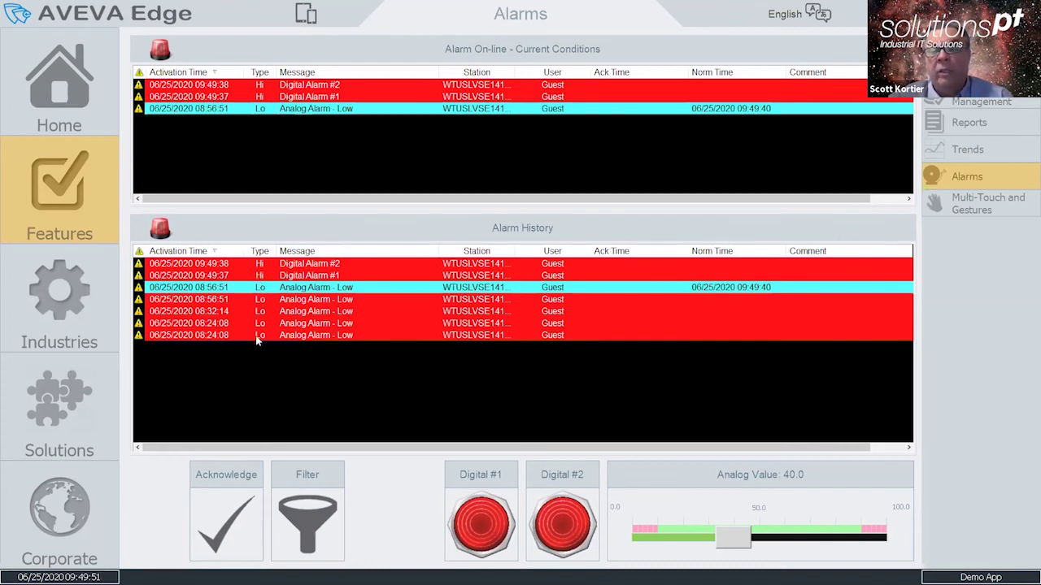
# Filter the Alarm History to alarms of type Hi
pyautogui.click(300, 514)
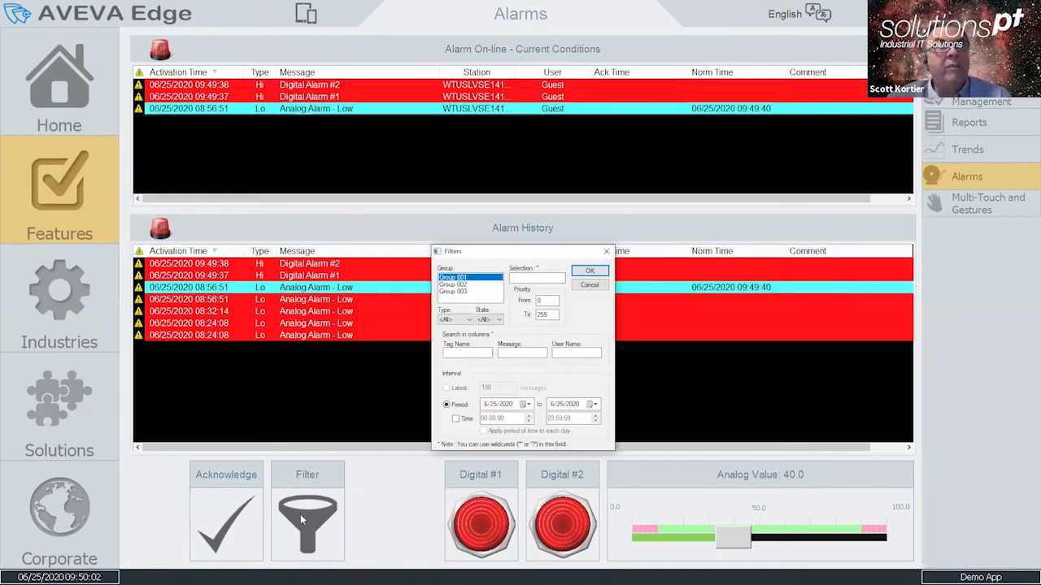
pyautogui.click(464, 322)
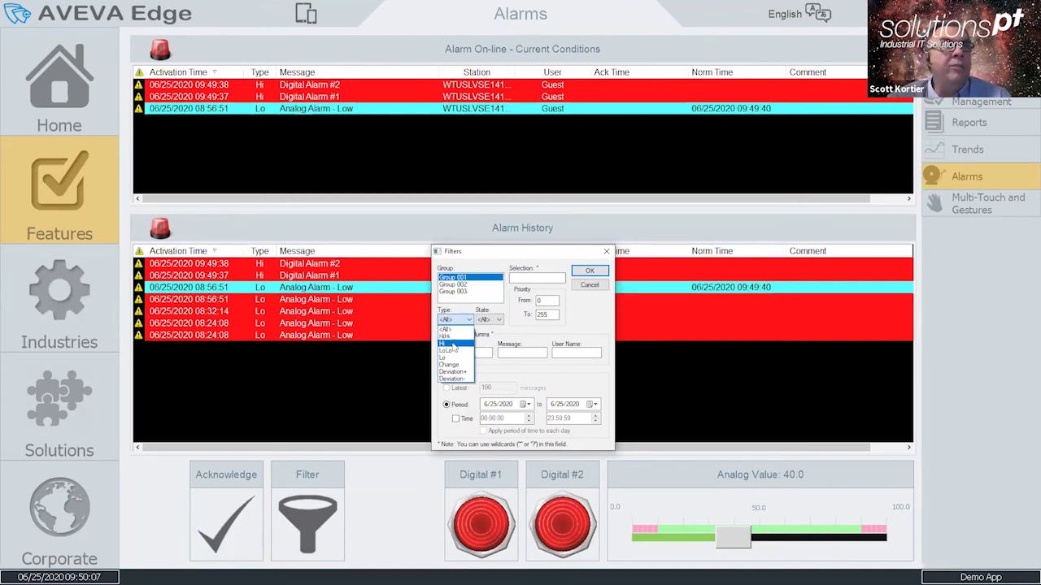
pyautogui.click(454, 345)
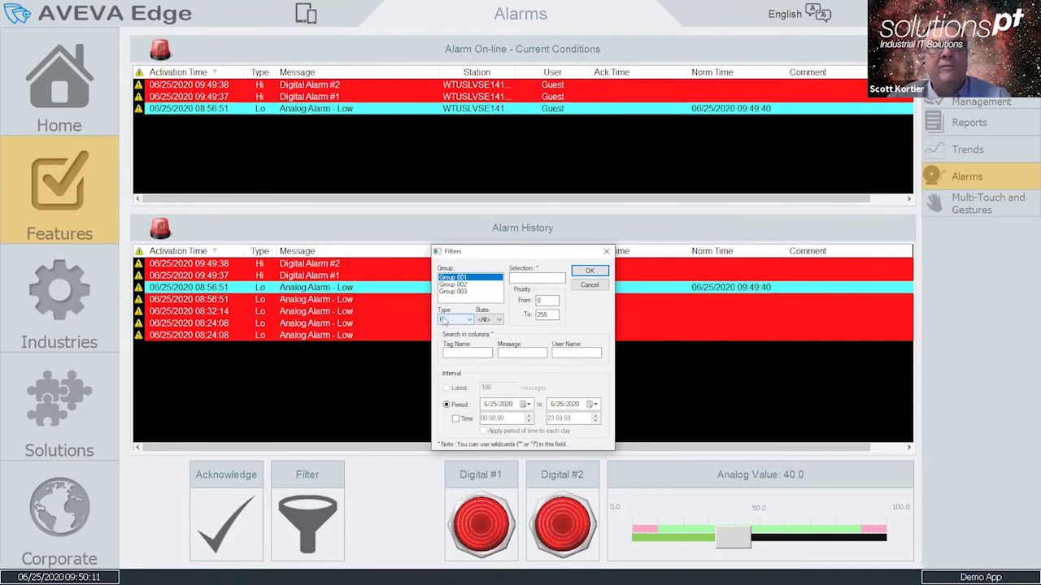
pyautogui.click(590, 271)
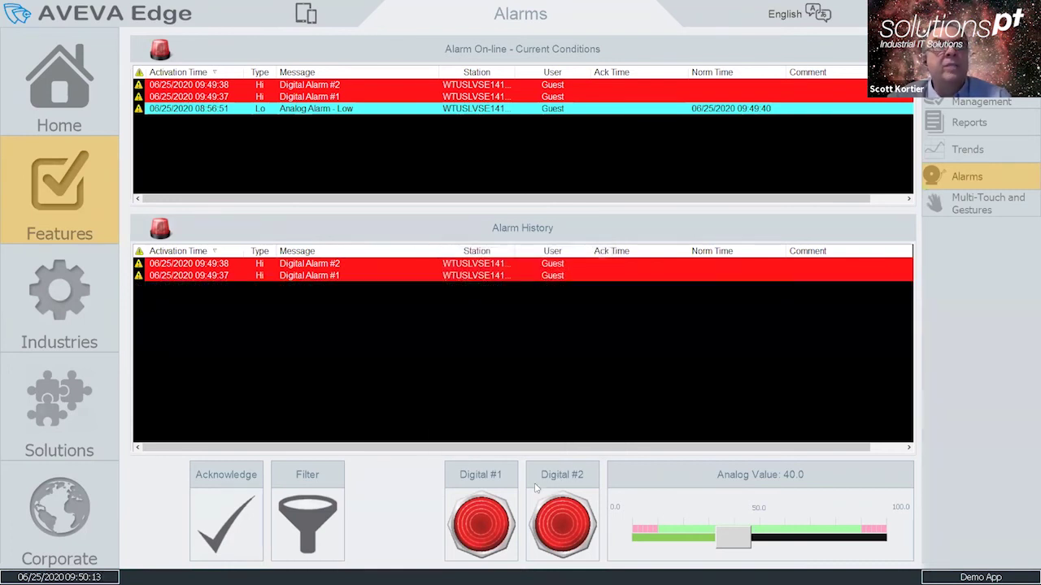